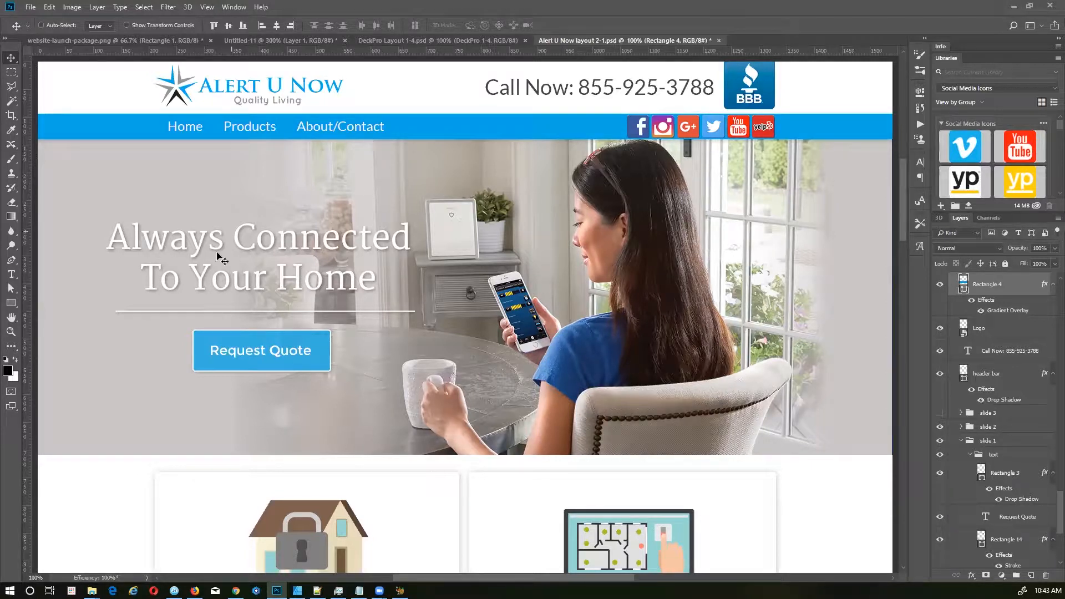
Step: Hide the slide 3 and slide 2 groups so the '$1500 in Free Products' hero shows
click(940, 414)
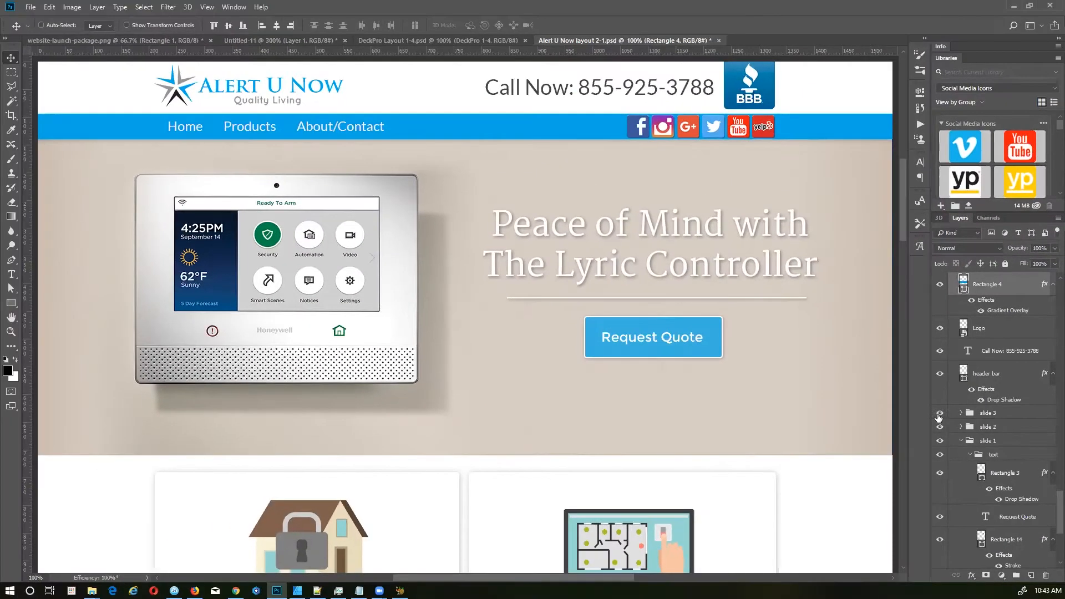
click(939, 414)
click(939, 427)
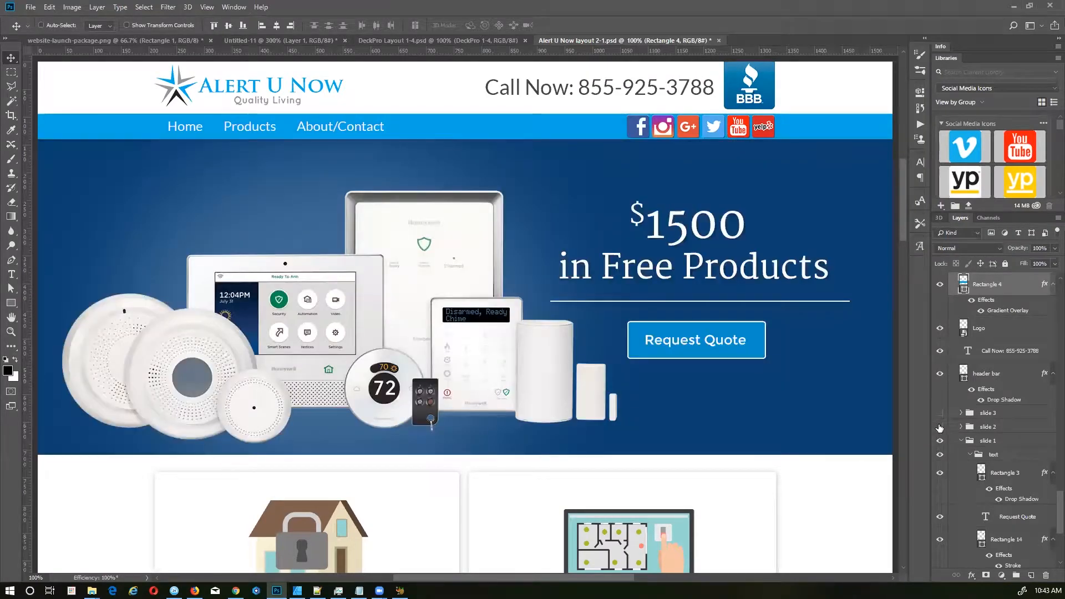
Step: Turn slide 2's woman-with-phone hero back on and review the whole mock-up down and back to the top
click(940, 426)
scroll(452, 373, down, 5)
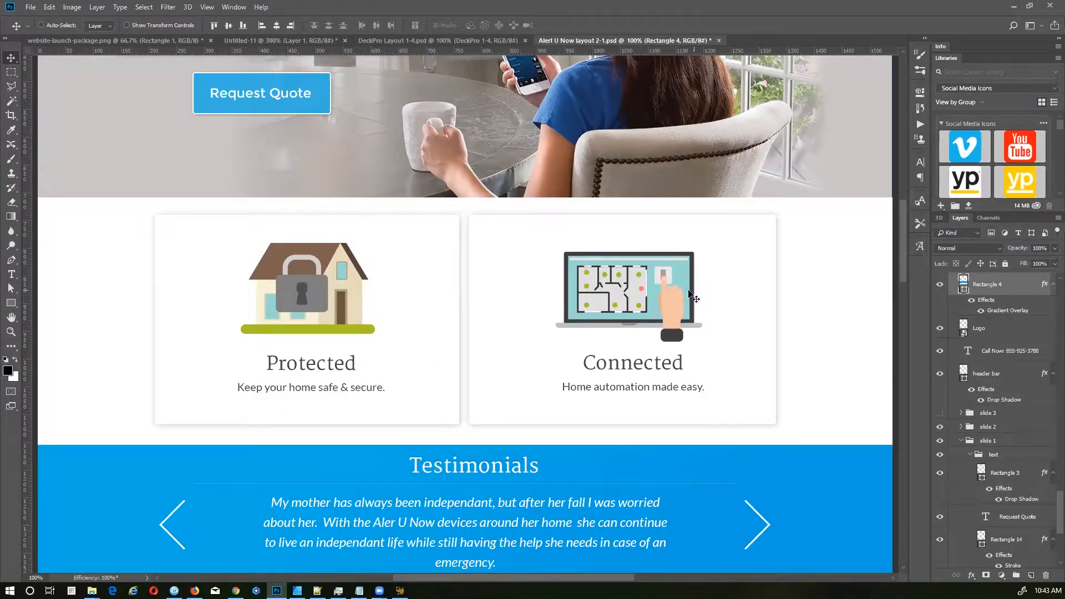
scroll(437, 339, down, 1)
scroll(439, 343, down, 2)
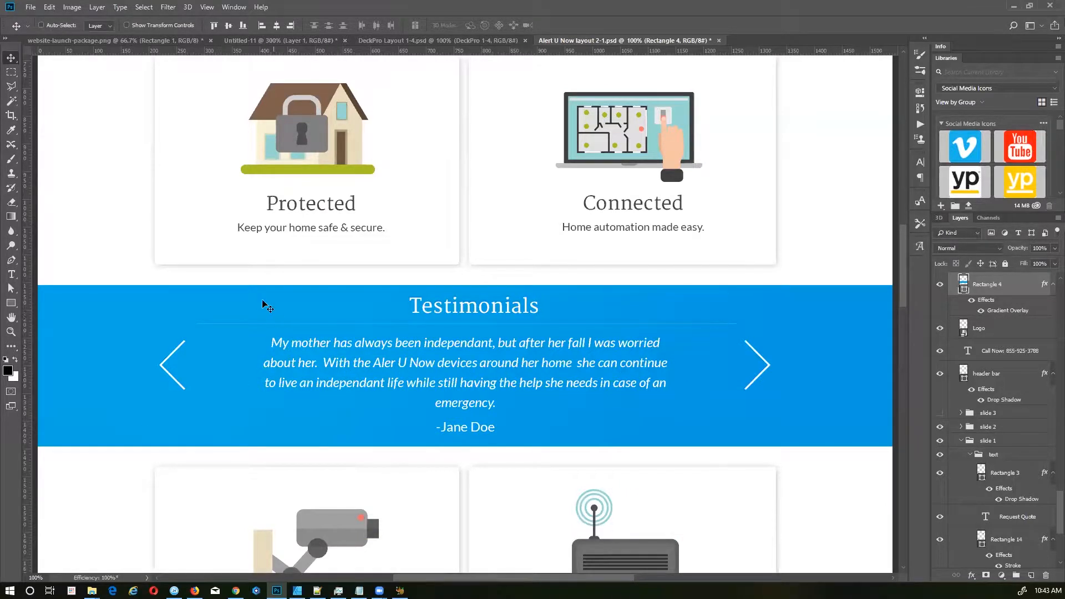
scroll(406, 333, down, 4)
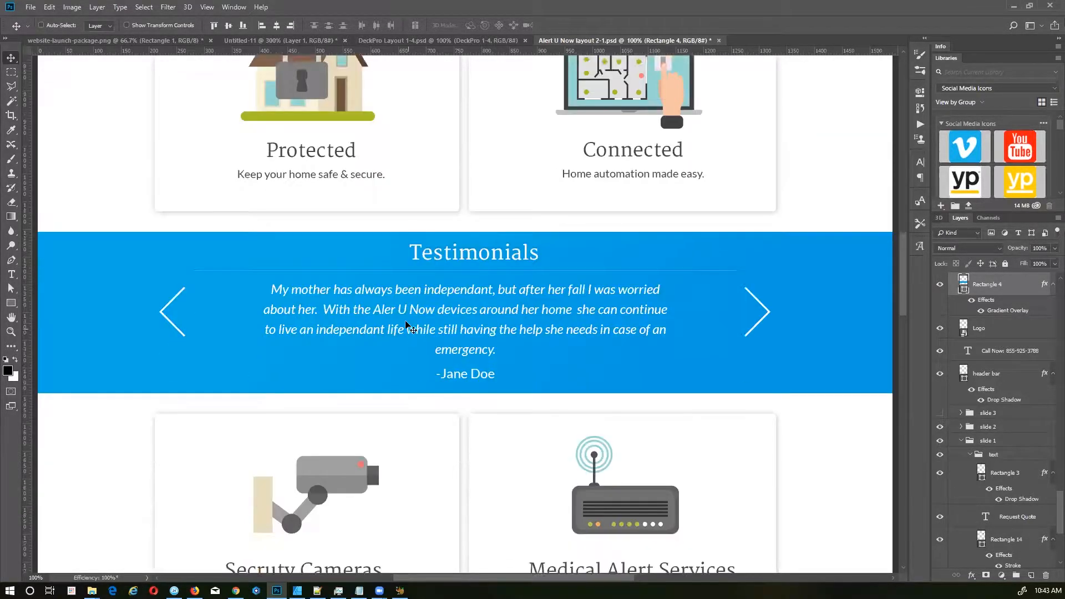
scroll(384, 324, down, 6)
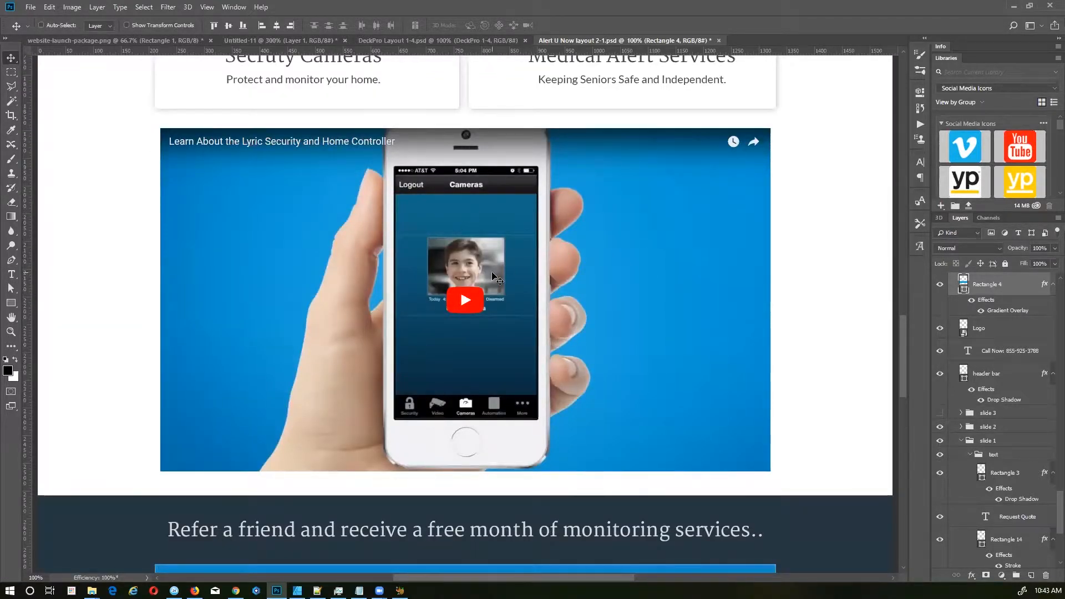
scroll(461, 295, down, 3)
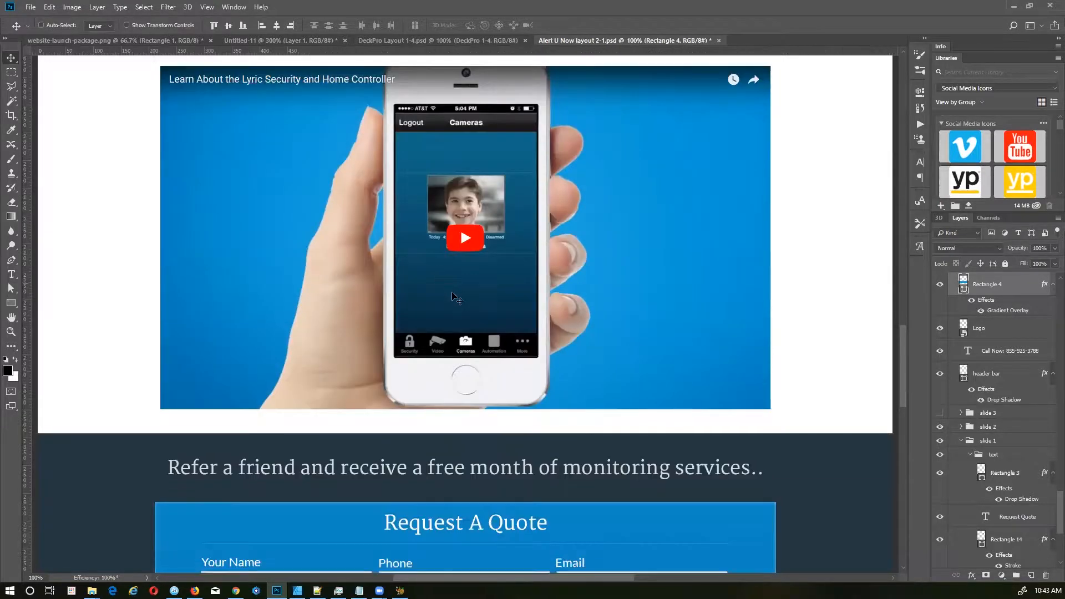
scroll(456, 295, down, 3)
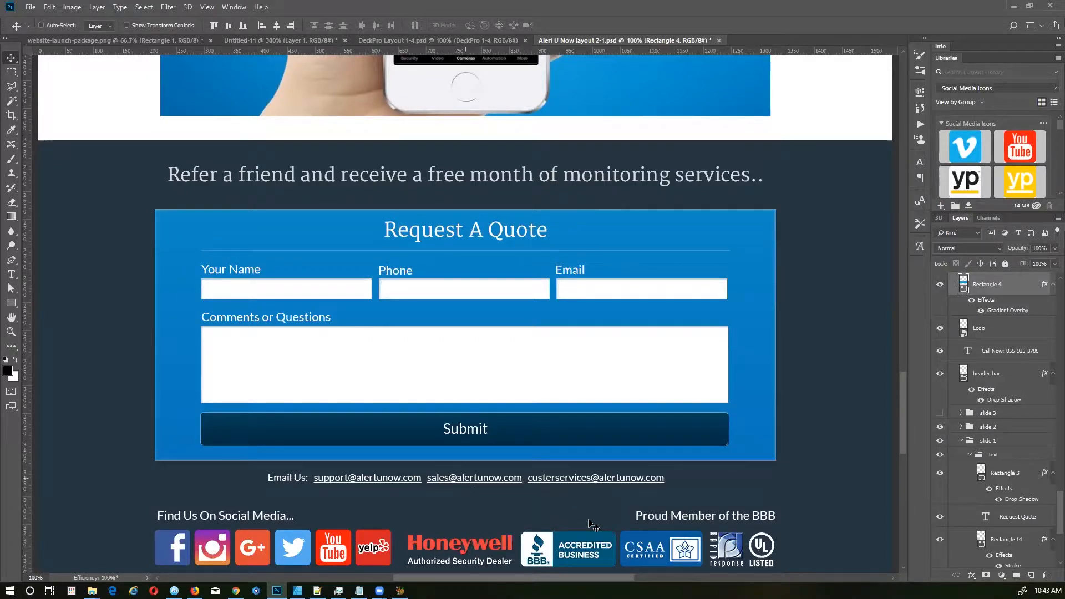
drag(902, 404, 891, 183)
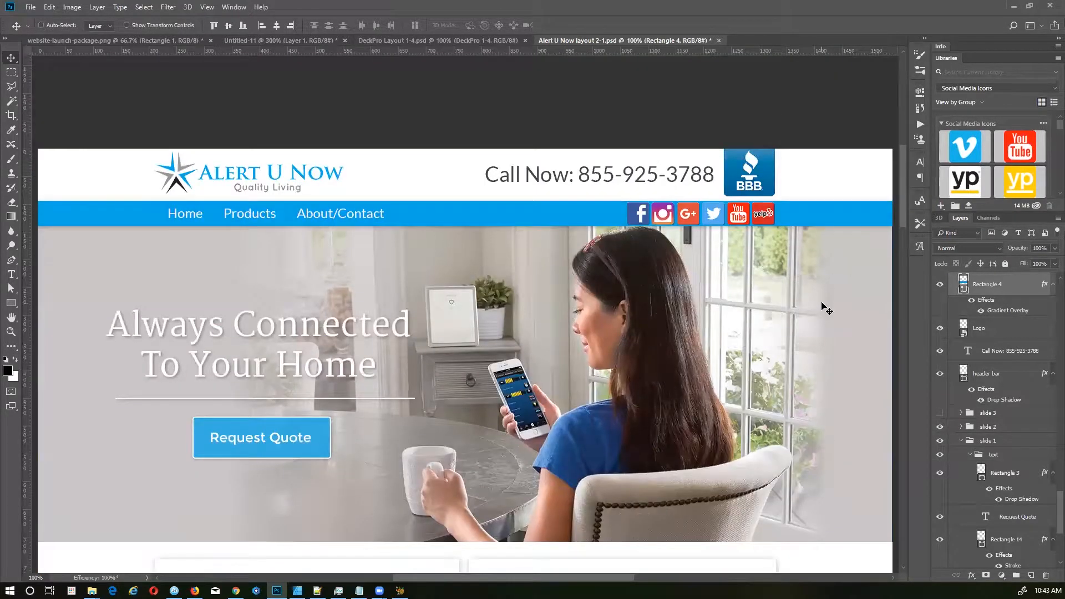
Step: Create a new document from the Web Large 1920 × 1080 px preset
click(31, 8)
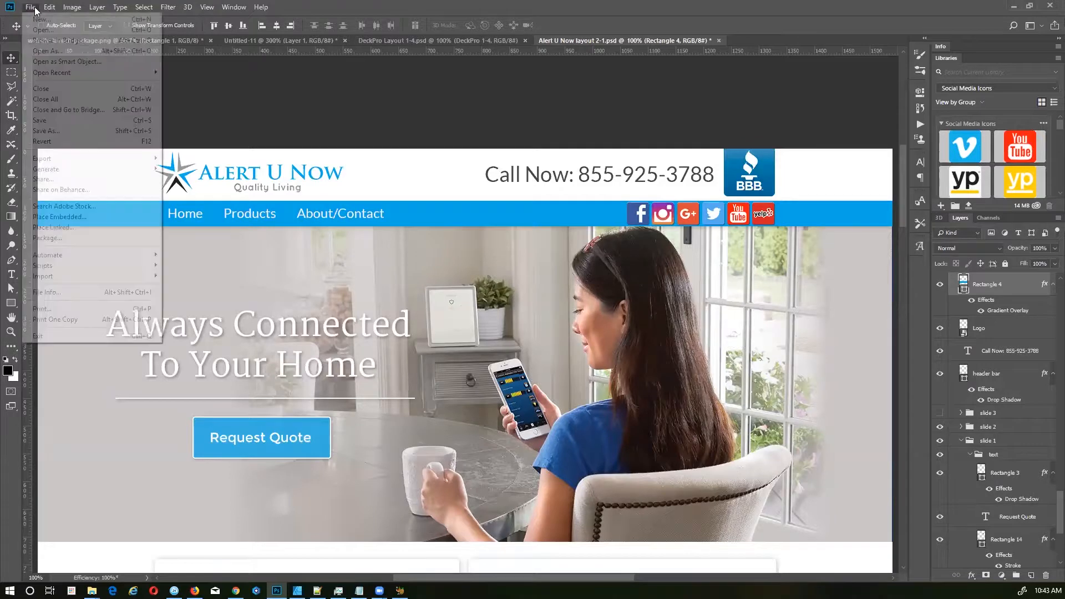
click(37, 20)
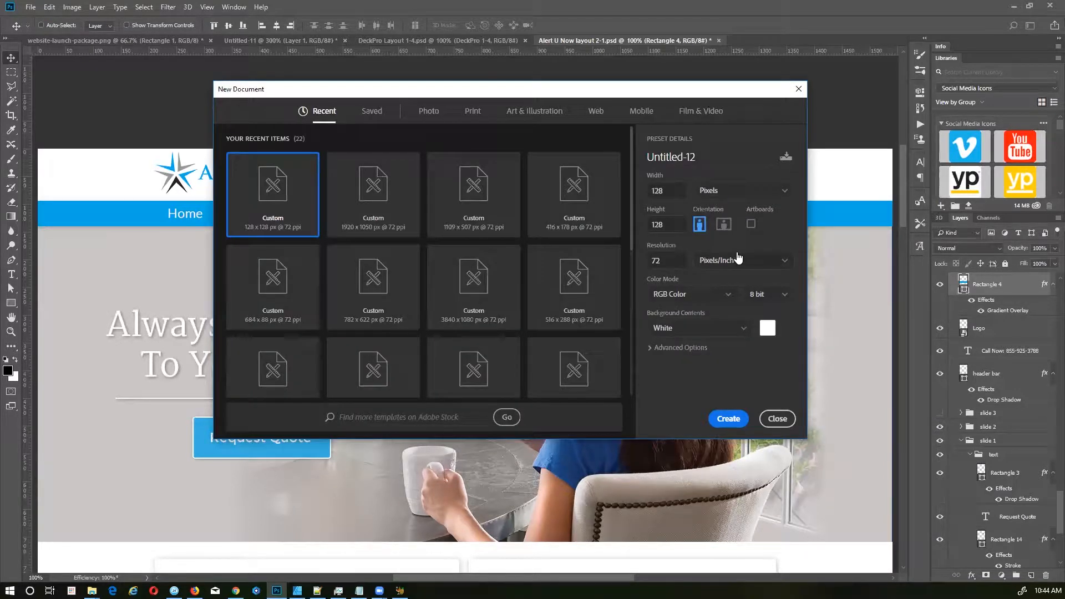
click(594, 111)
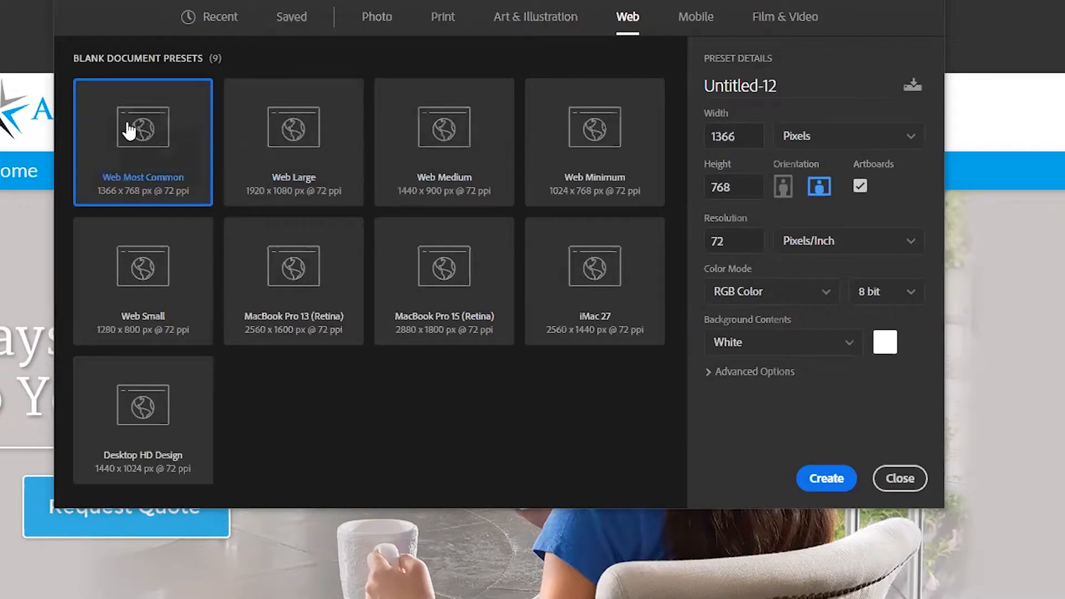
click(465, 132)
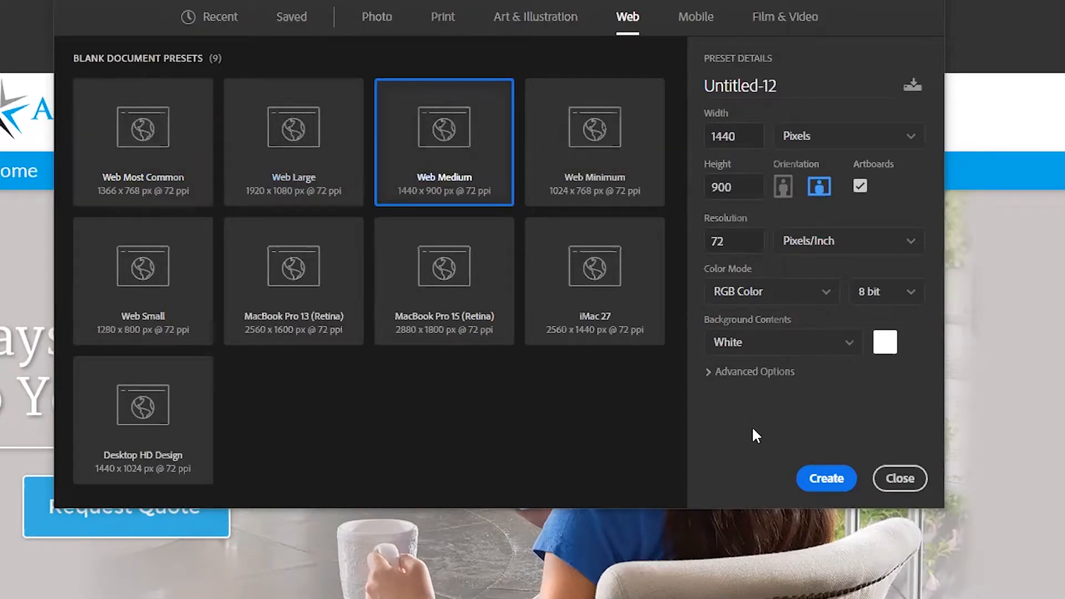
click(278, 127)
click(824, 476)
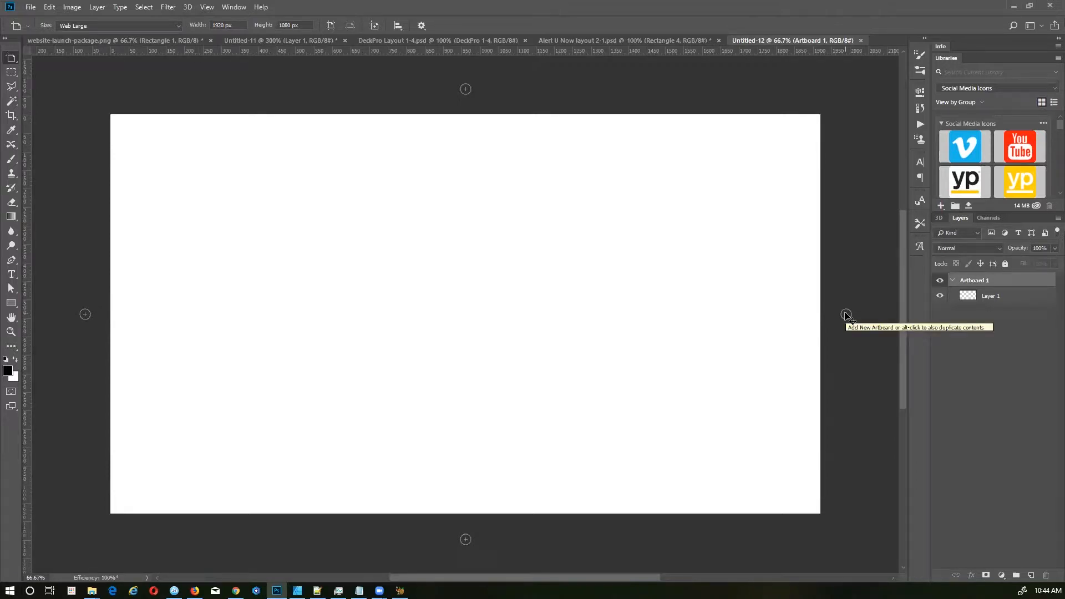
Step: Float the Alert U Now layout document into its own window
click(631, 41)
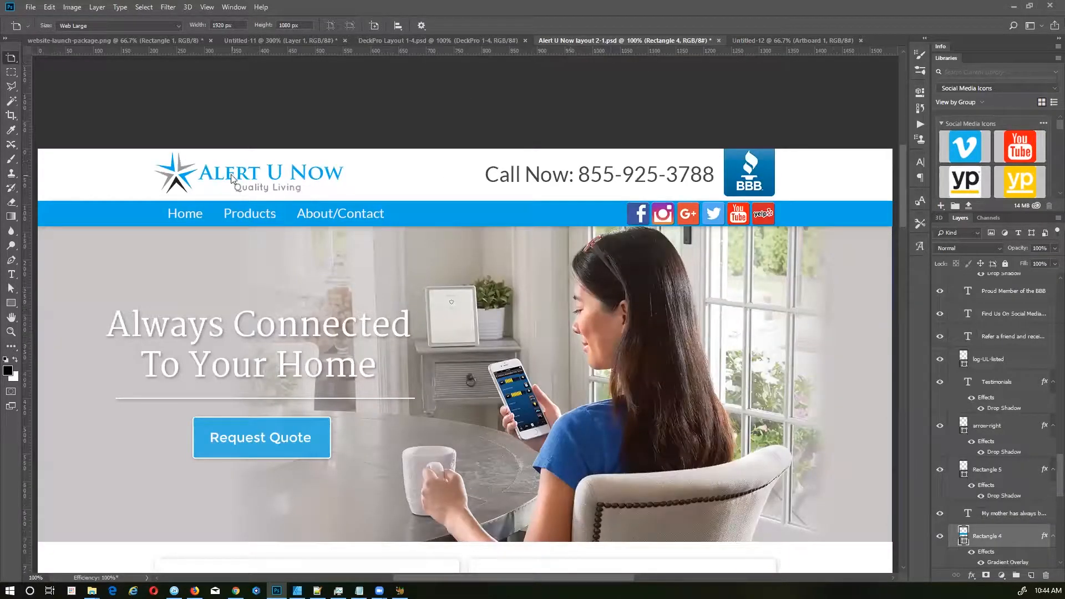
key(v)
drag(594, 41, 0, 91)
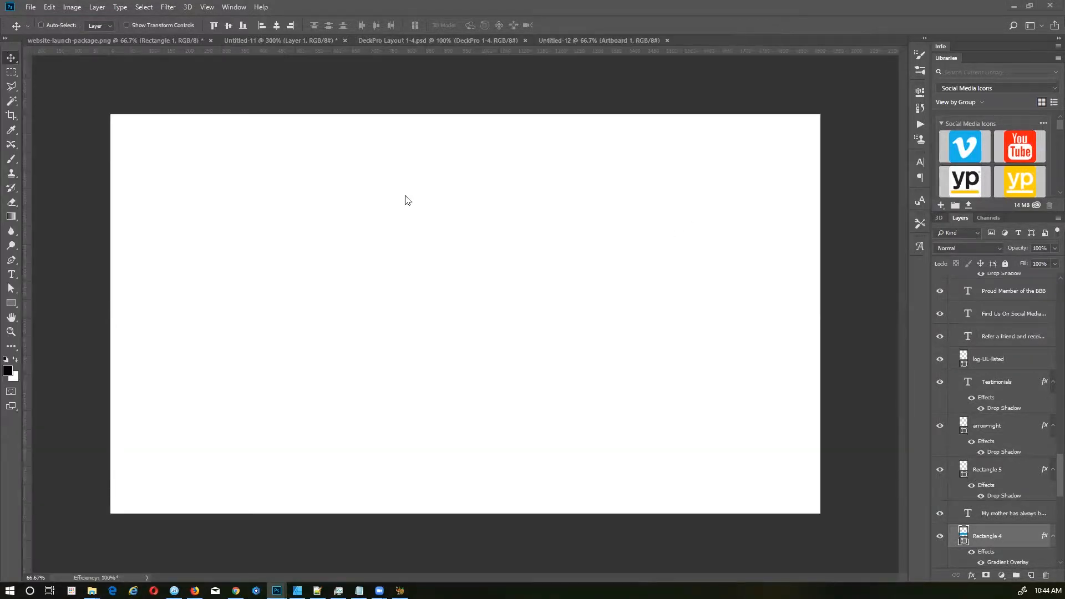
Step: Draw a 1968 × 127 px white rectangle across the artboard top and open its layer style
key(u)
drag(104, 108, 831, 153)
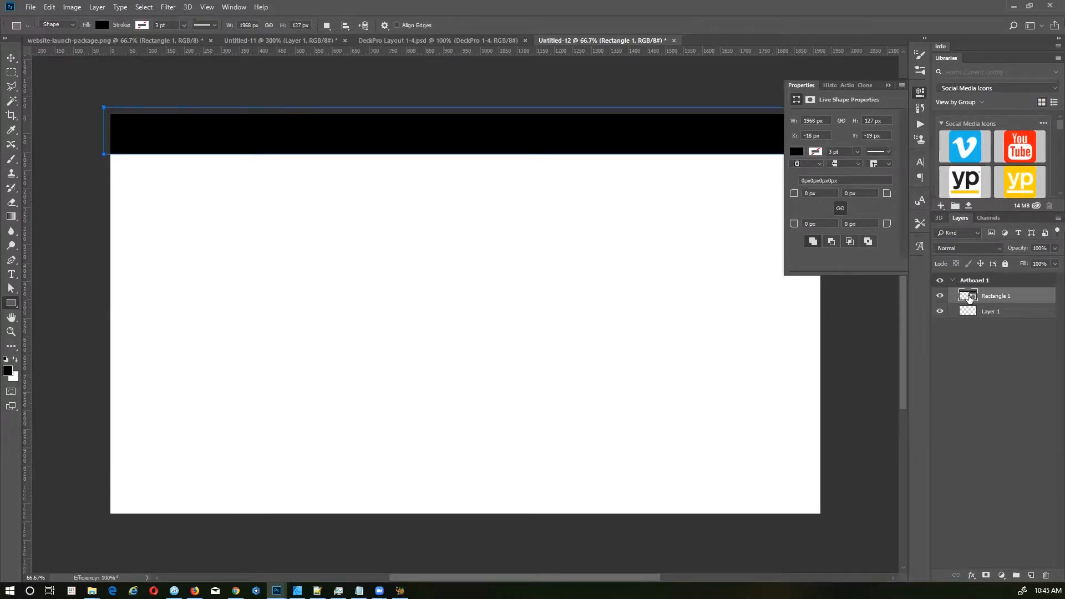
double_click(969, 298)
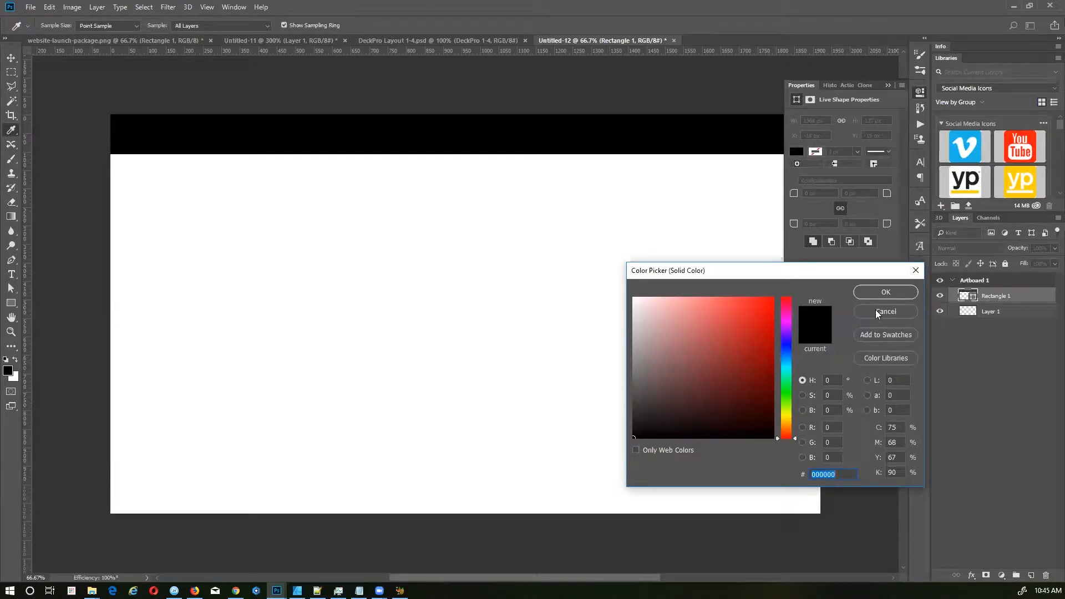
click(563, 287)
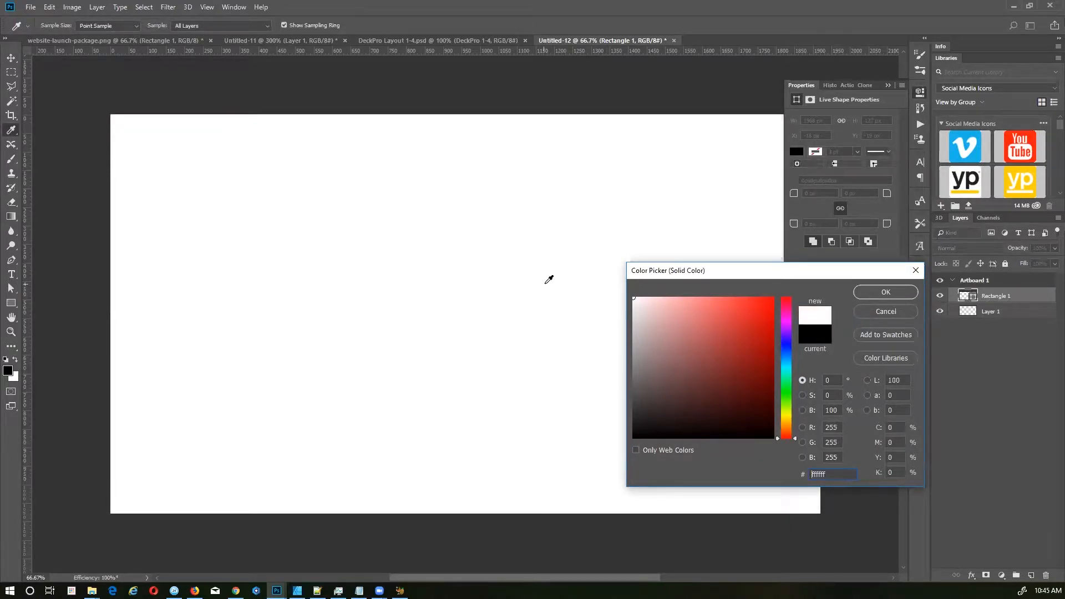
click(915, 298)
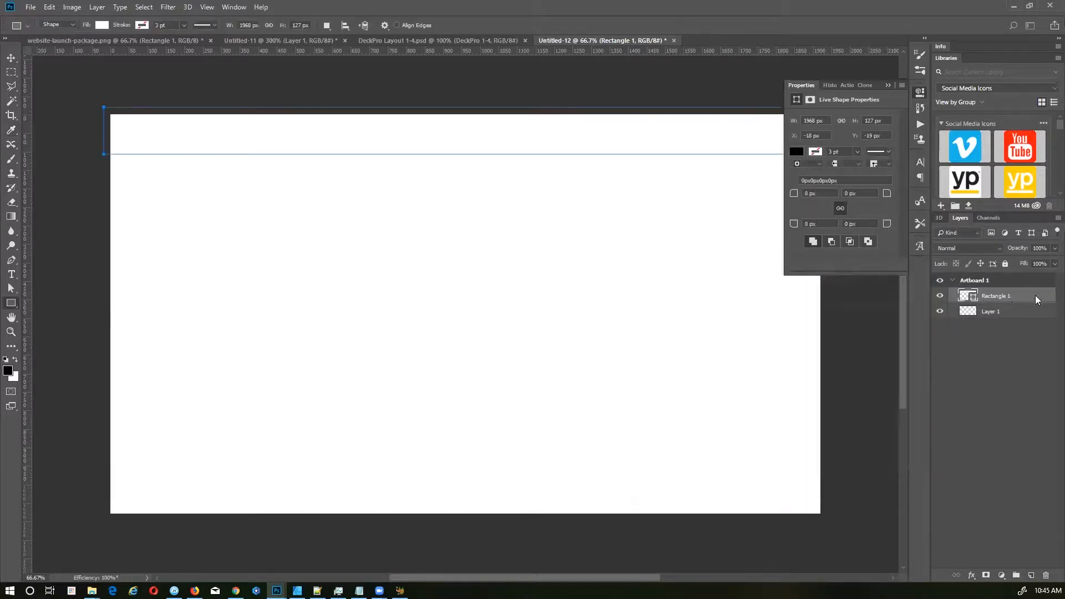
double_click(1034, 298)
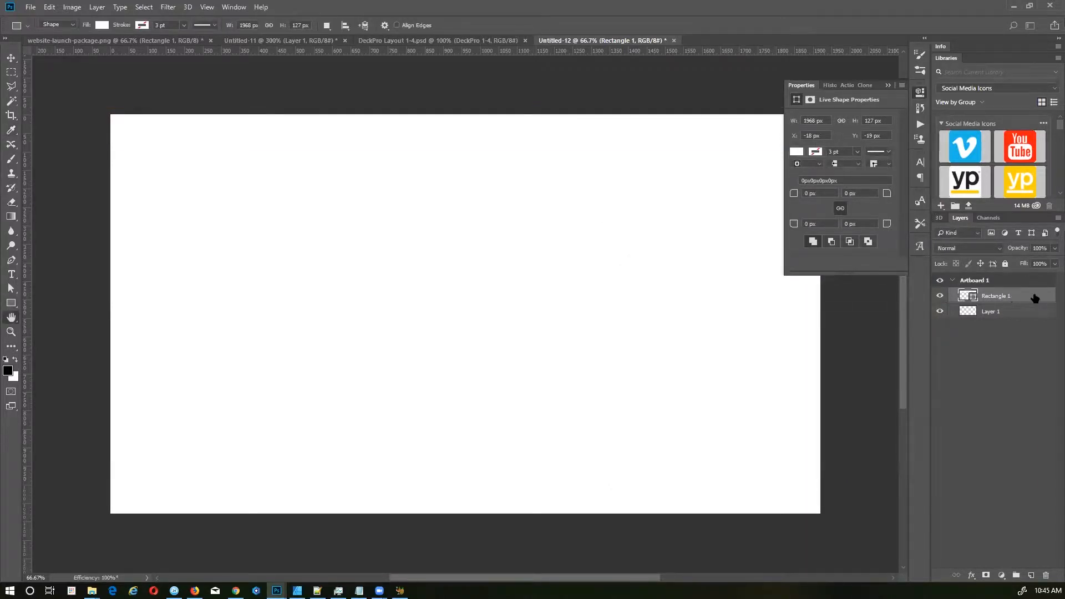
Step: Give Rectangle 1 a Normal drop shadow with 25% opacity, 1 px distance and 2 px size
click(641, 441)
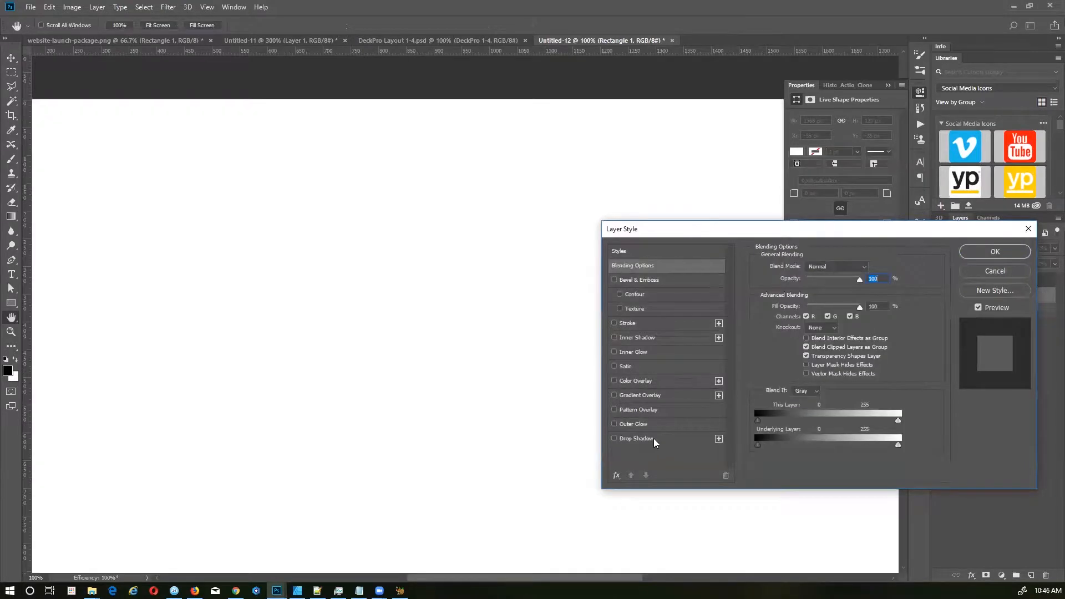
click(656, 442)
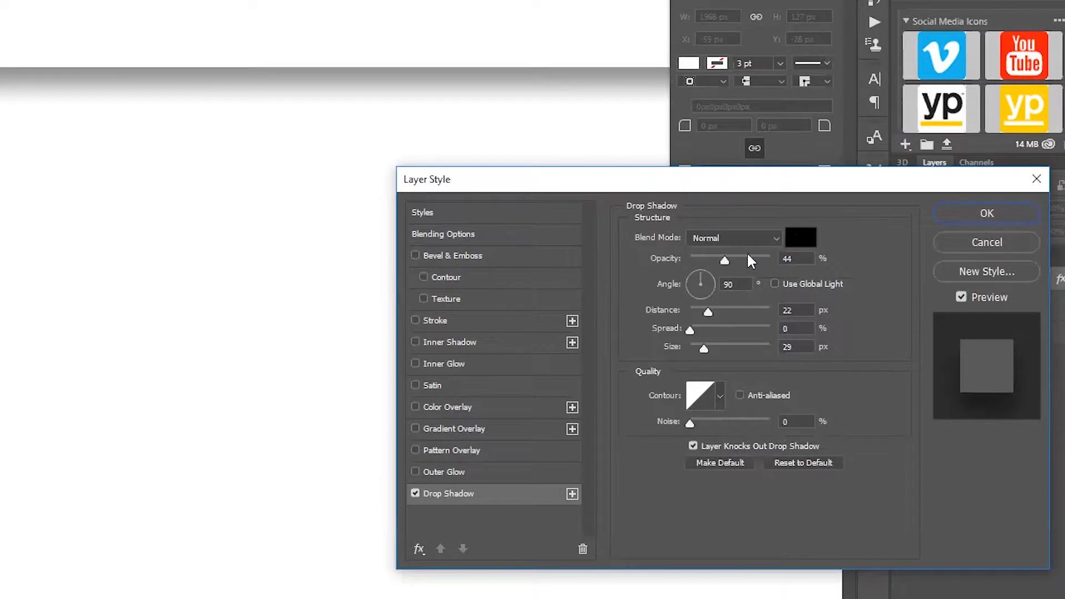
mouse_move(725, 259)
mouse_down()
mouse_move(792, 259)
mouse_move(670, 250)
mouse_move(708, 258)
mouse_up()
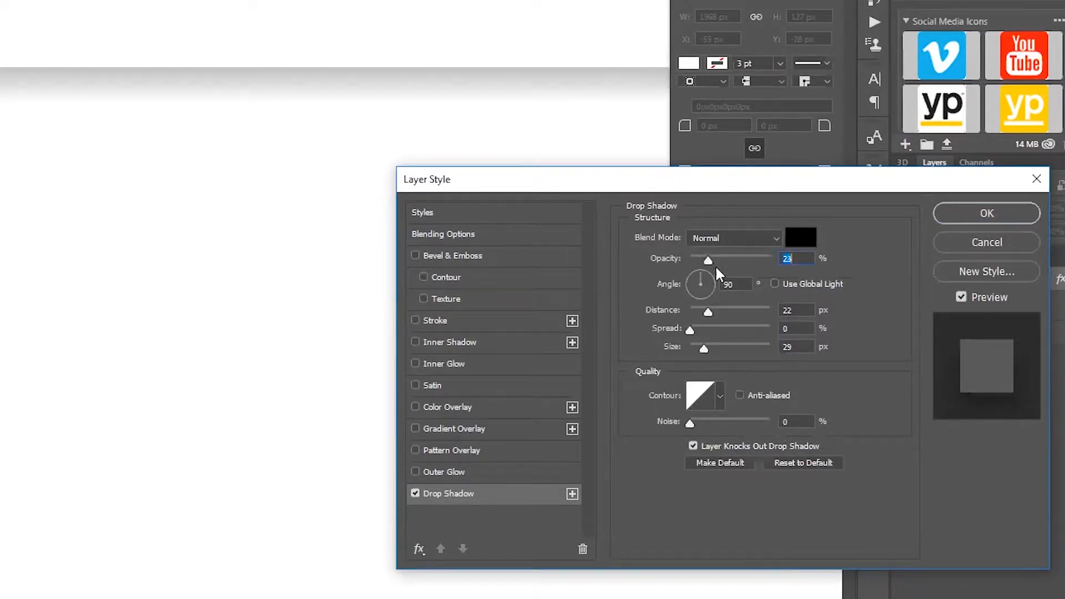
drag(708, 311, 694, 352)
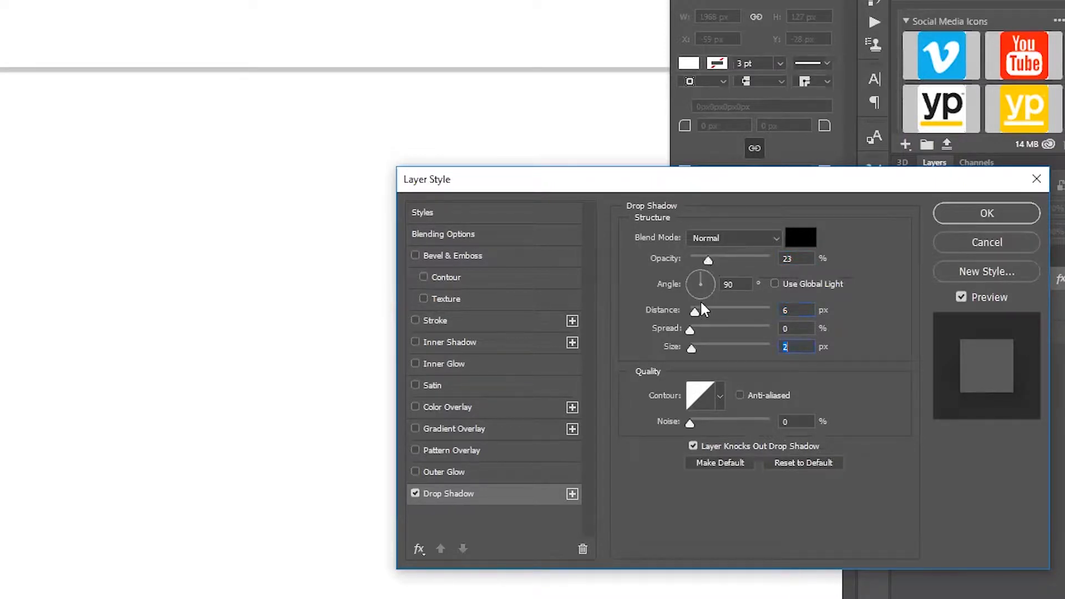
drag(694, 313, 692, 314)
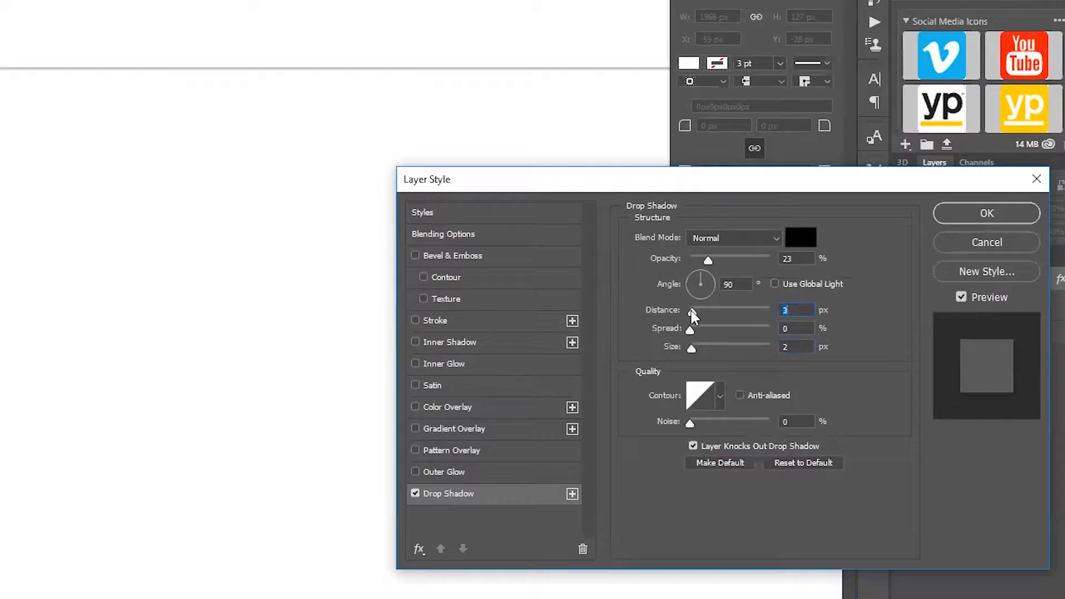
text(1)
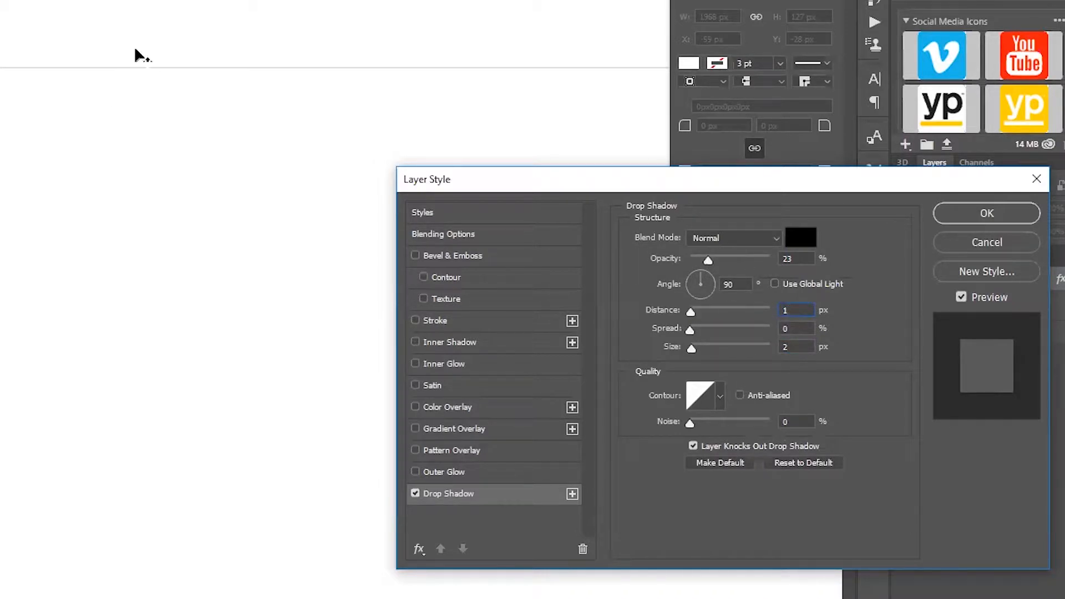
text(25)
key(Return)
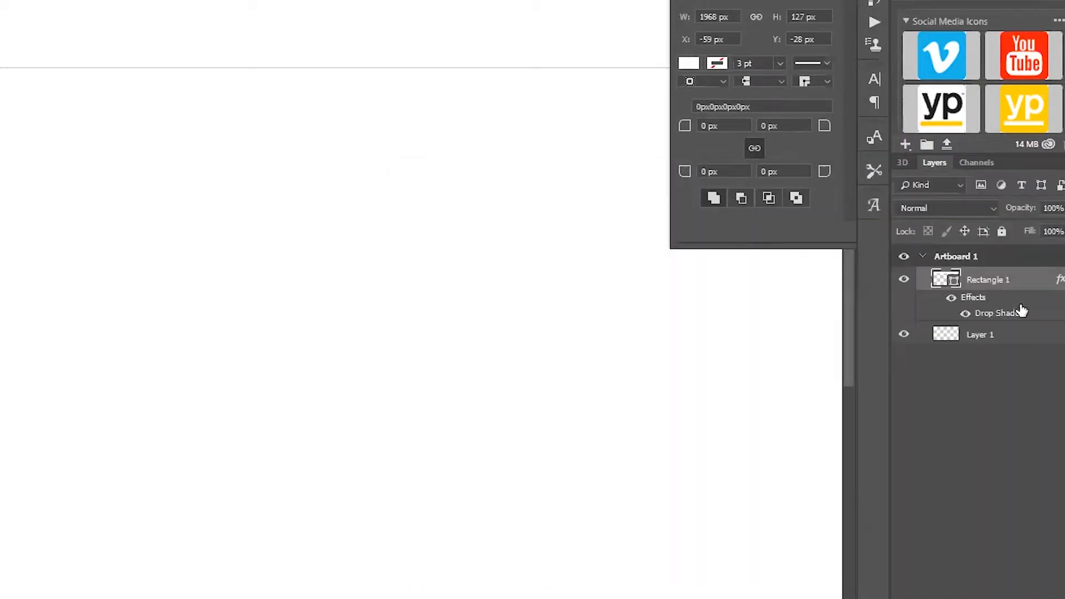
double_click(1003, 313)
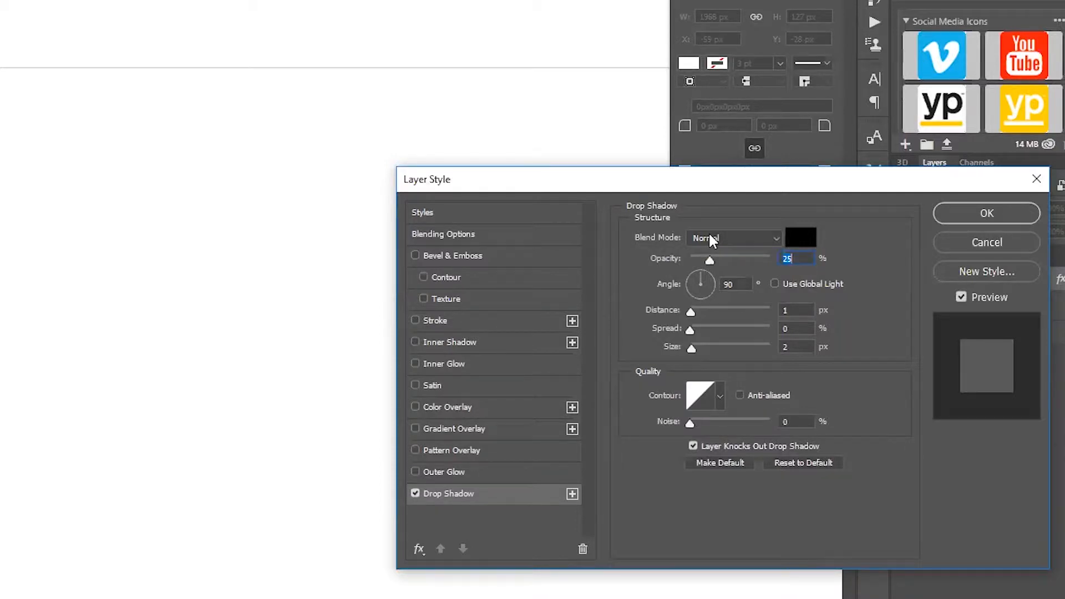
click(710, 238)
click(709, 237)
click(982, 213)
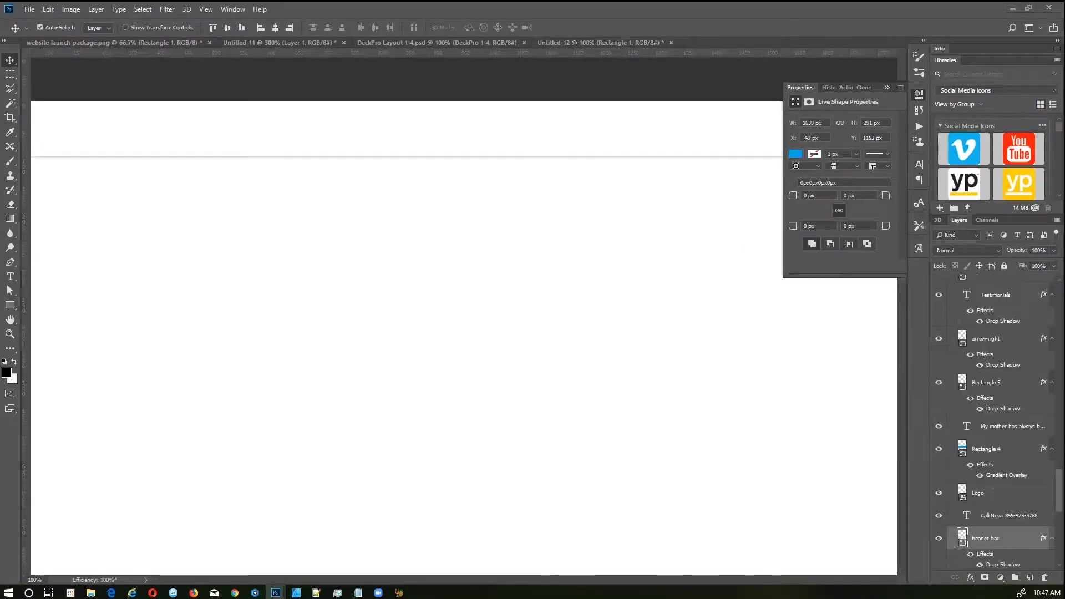
Step: Bring the Logo layer into the header and draw a black 1200 × 386 px rectangle below it
drag(0, 148, 237, 132)
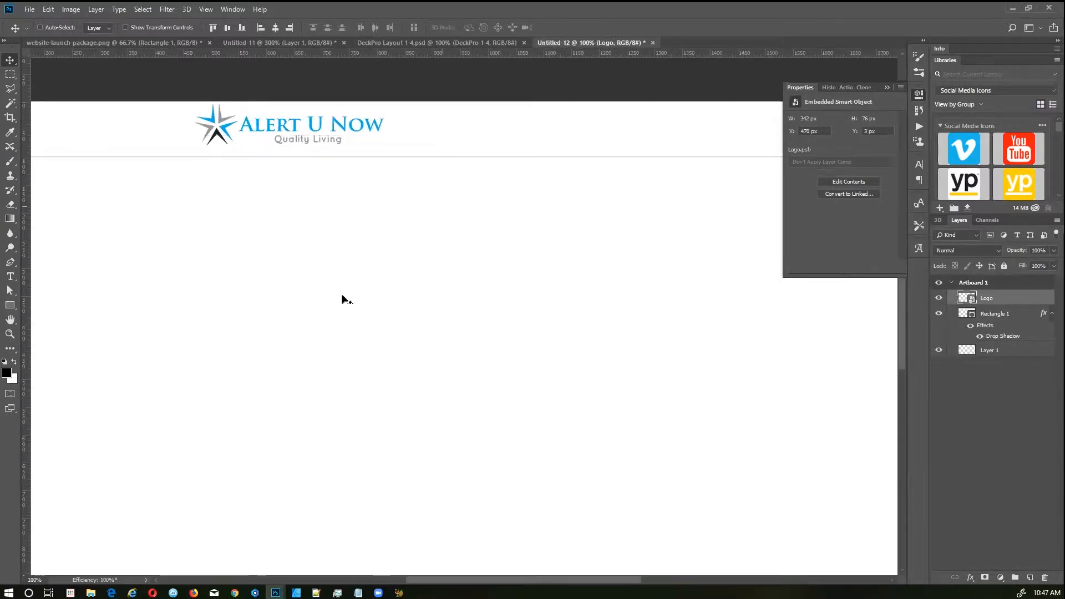
click(6, 307)
drag(195, 181, 847, 407)
drag(842, 405, 860, 396)
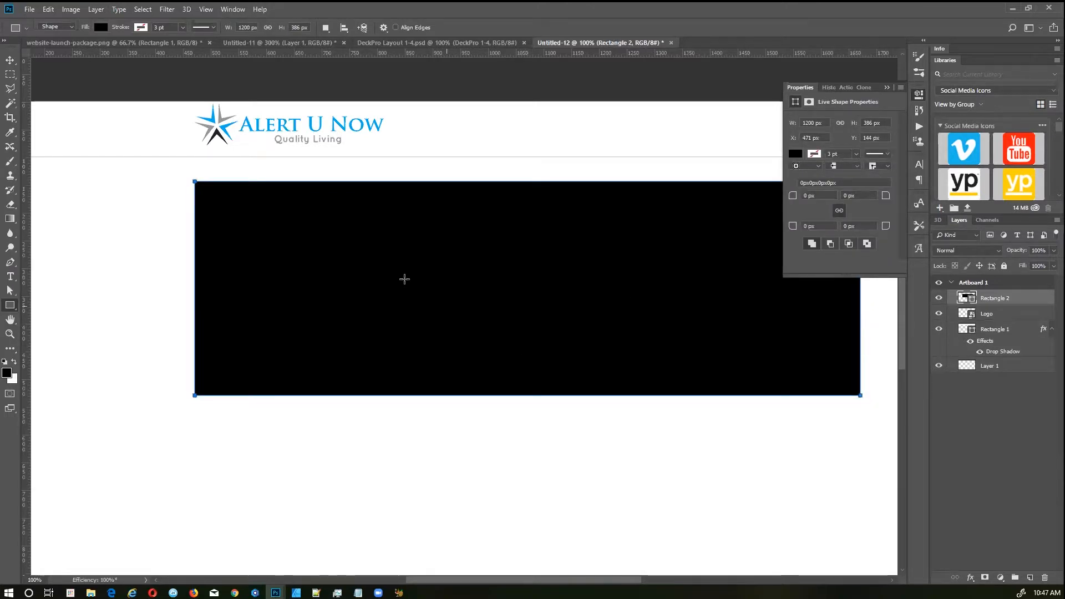
Step: Centre the black rectangle horizontally on the artboard
key(v)
drag(459, 307, 376, 316)
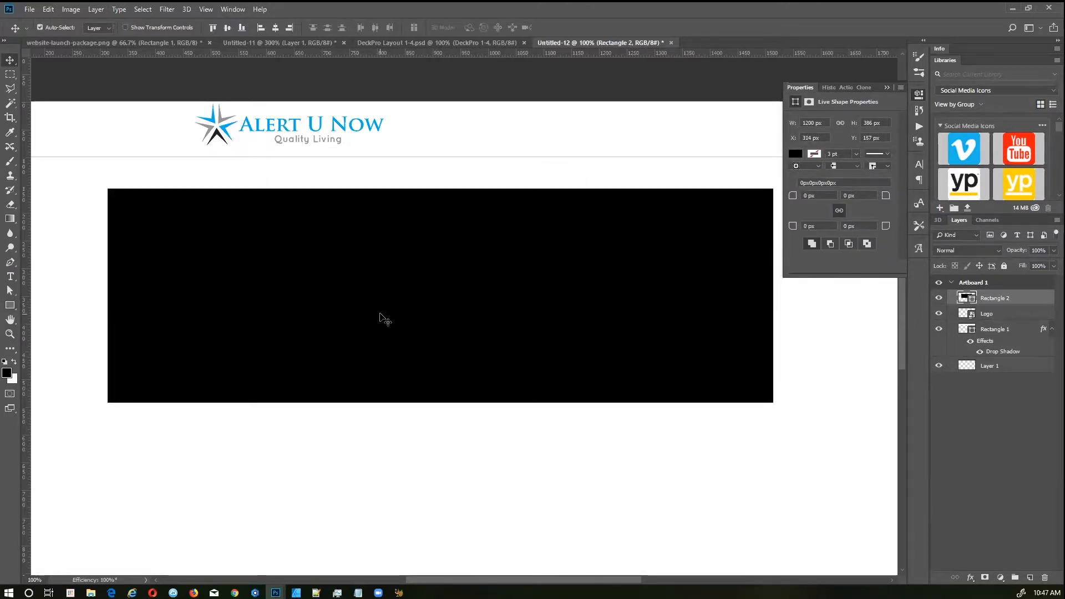
key(ctrl+a)
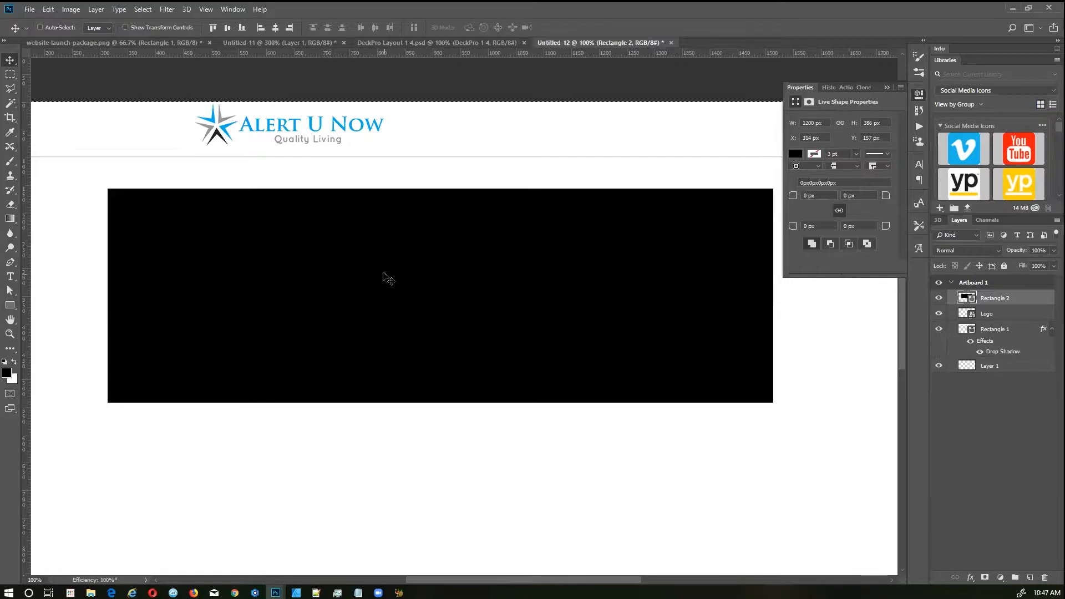
click(276, 29)
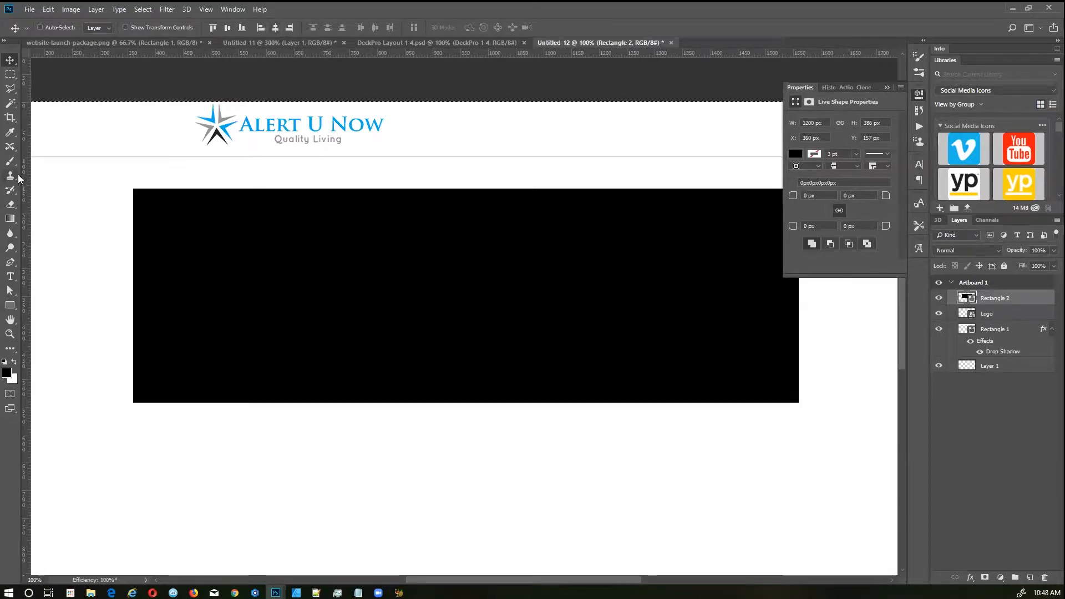
Step: Add vertical guides at 360 px and 1560 px on its edges, then delete the rectangle
drag(25, 178, 133, 176)
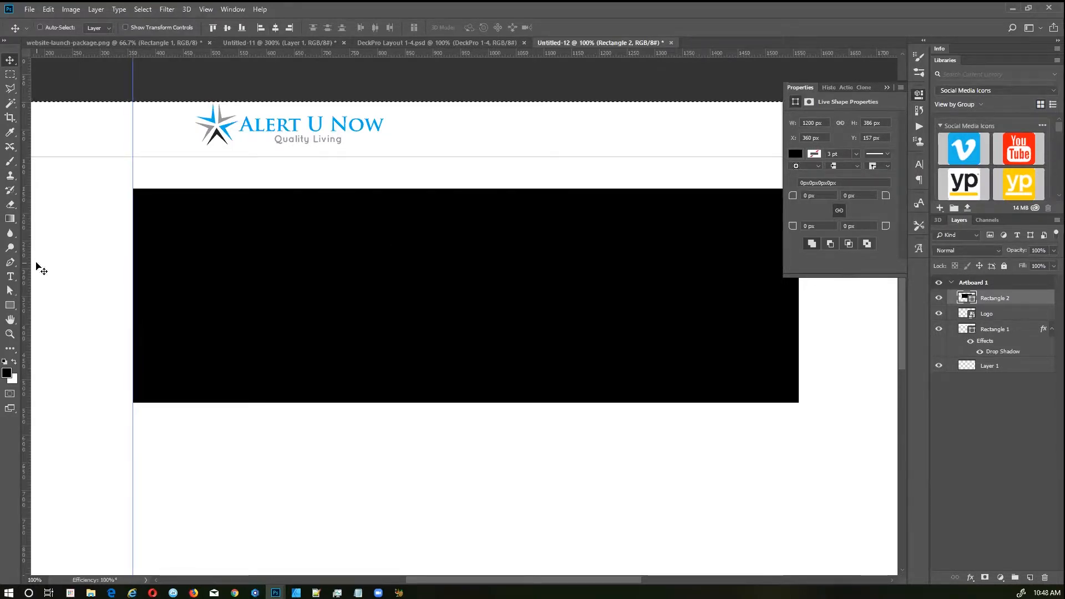
drag(27, 268, 799, 364)
click(887, 87)
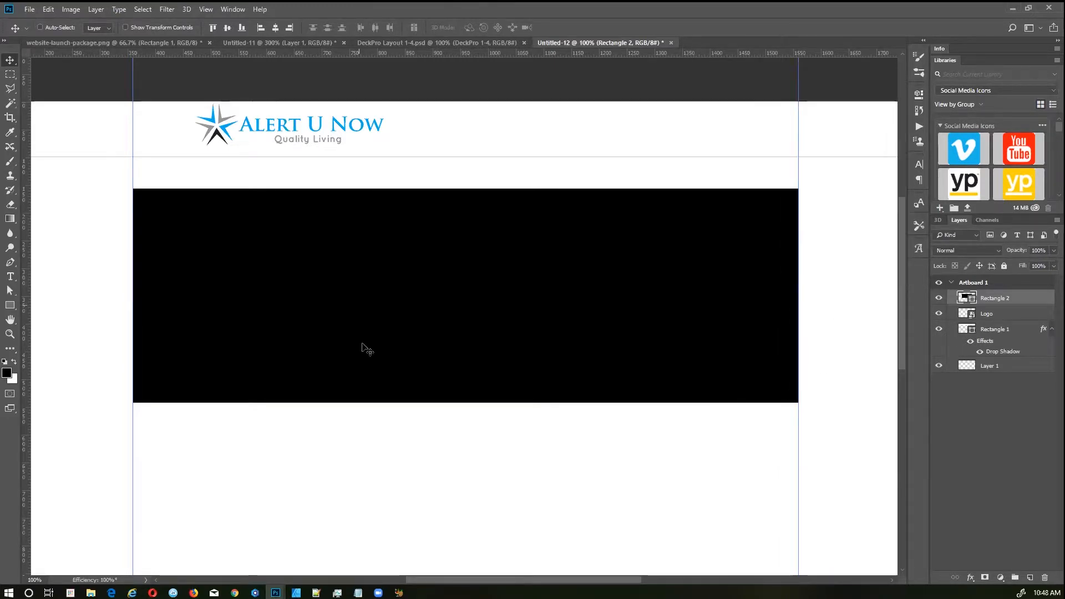
key(Delete)
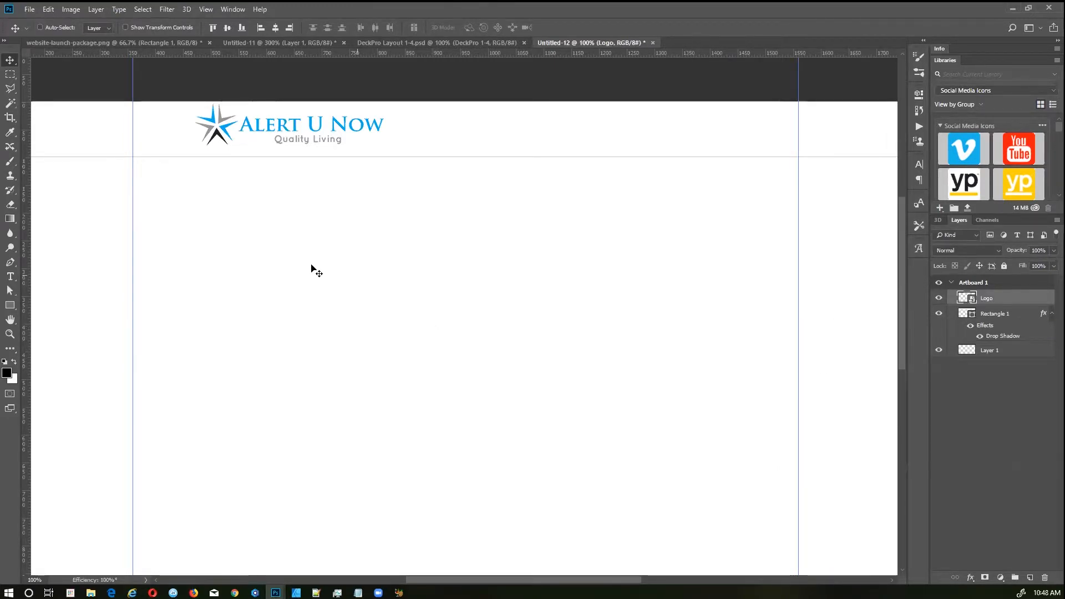
Step: Align the logo to the left guide and nudge the header rectangle up about 7 px
drag(228, 129, 168, 132)
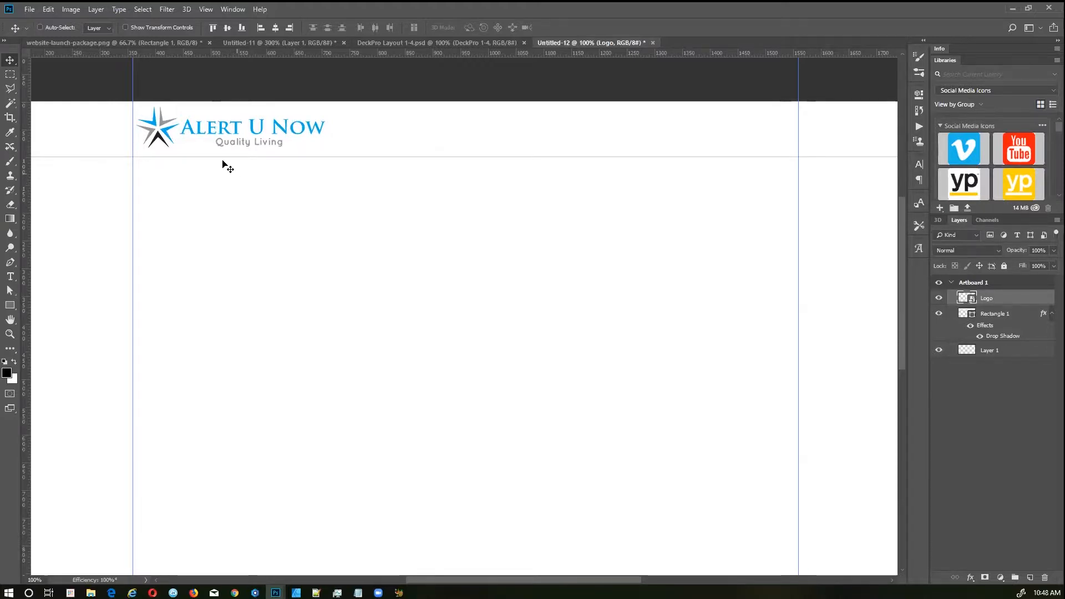
drag(364, 136, 364, 134)
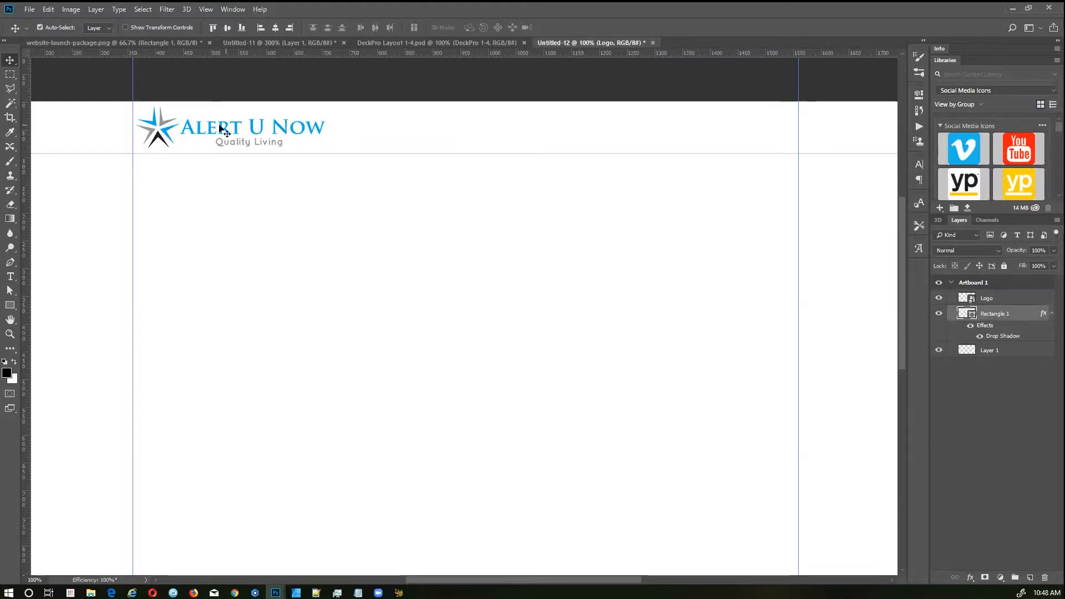
drag(165, 131, 162, 130)
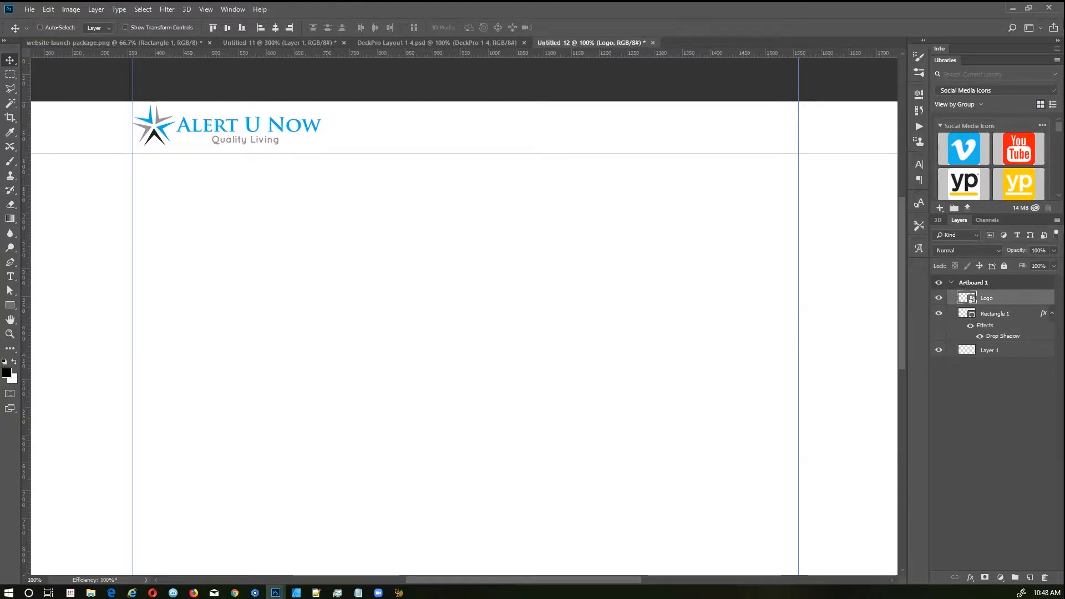
Step: Bring the BBB badge and Call Now phone text into the header's right side
drag(1, 182, 769, 141)
drag(1, 173, 669, 130)
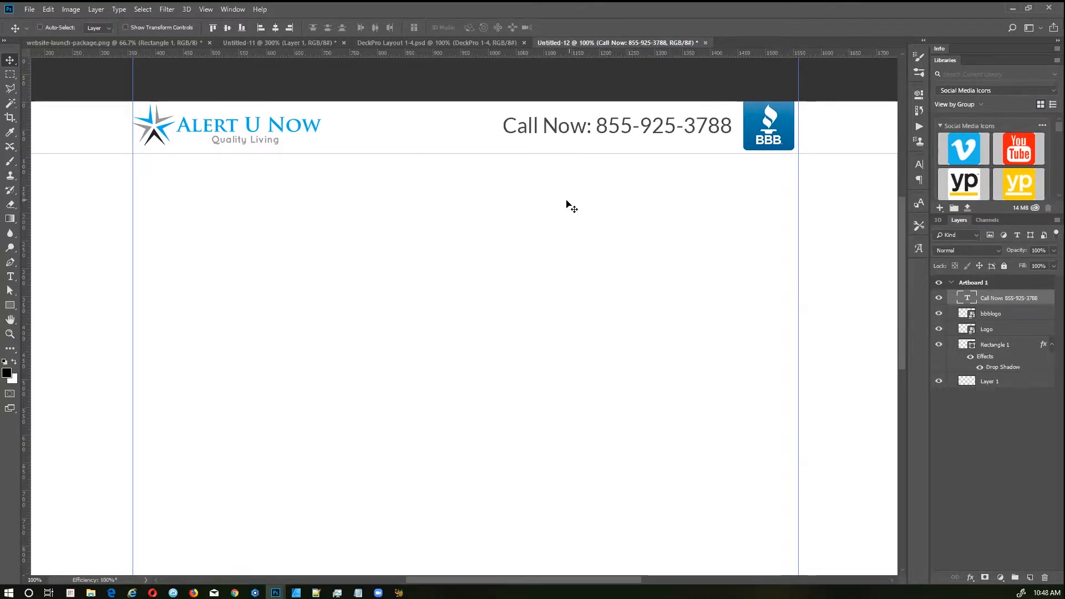
key(t)
click(558, 127)
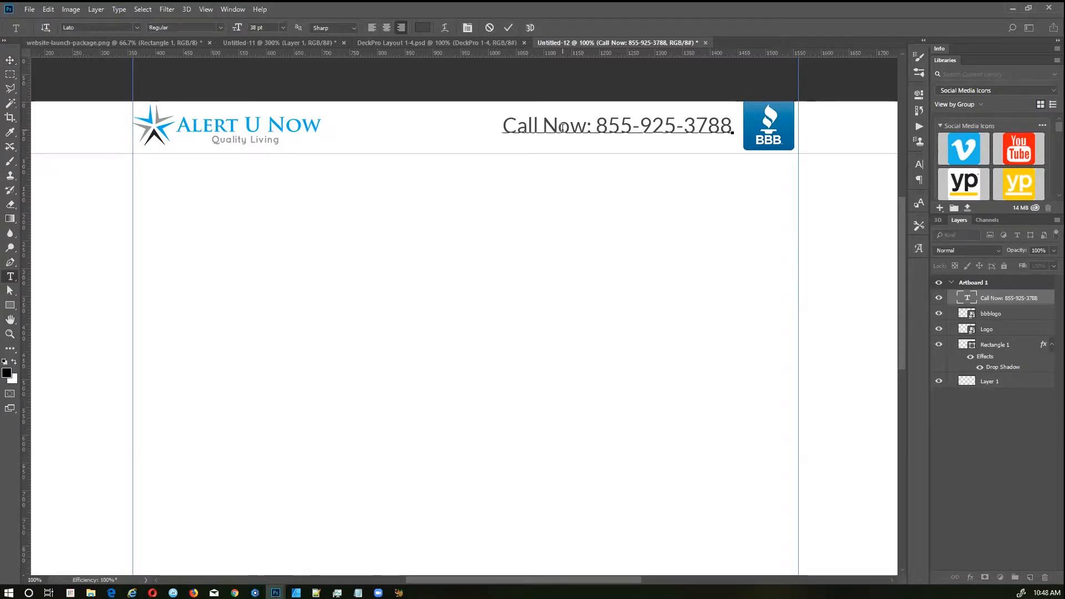
click(135, 27)
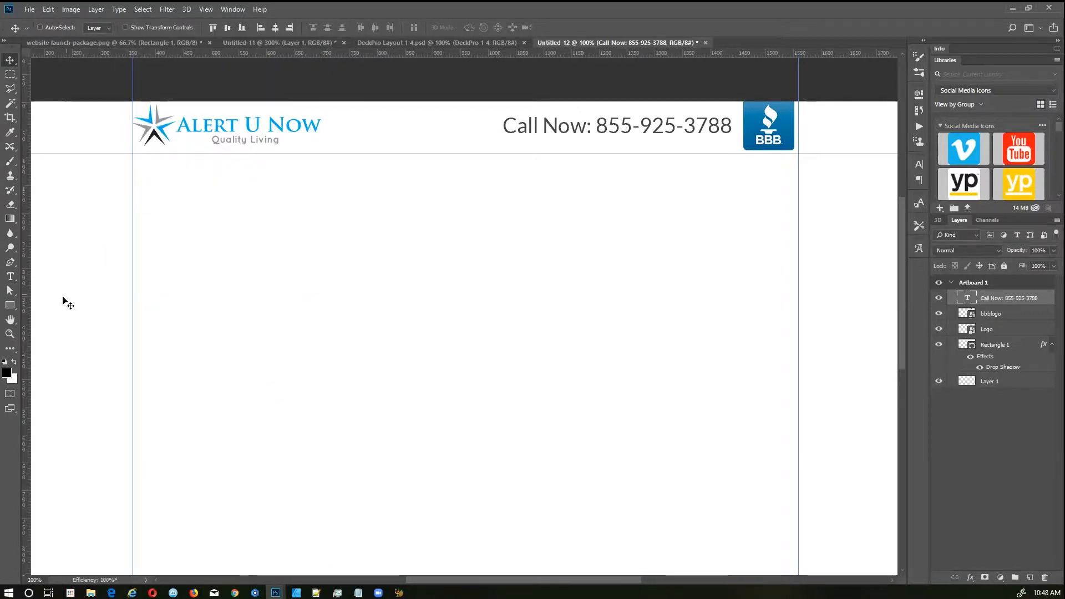
Step: Draw a thin full-width bar under the header filled with the logo blue #00adef
click(11, 305)
drag(34, 154, 896, 174)
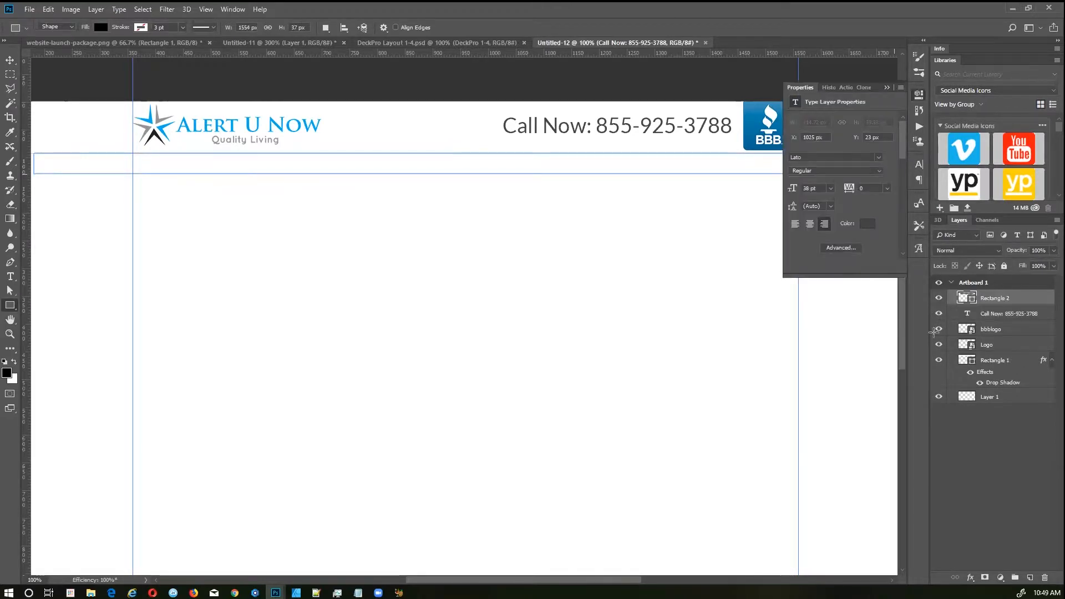
double_click(968, 298)
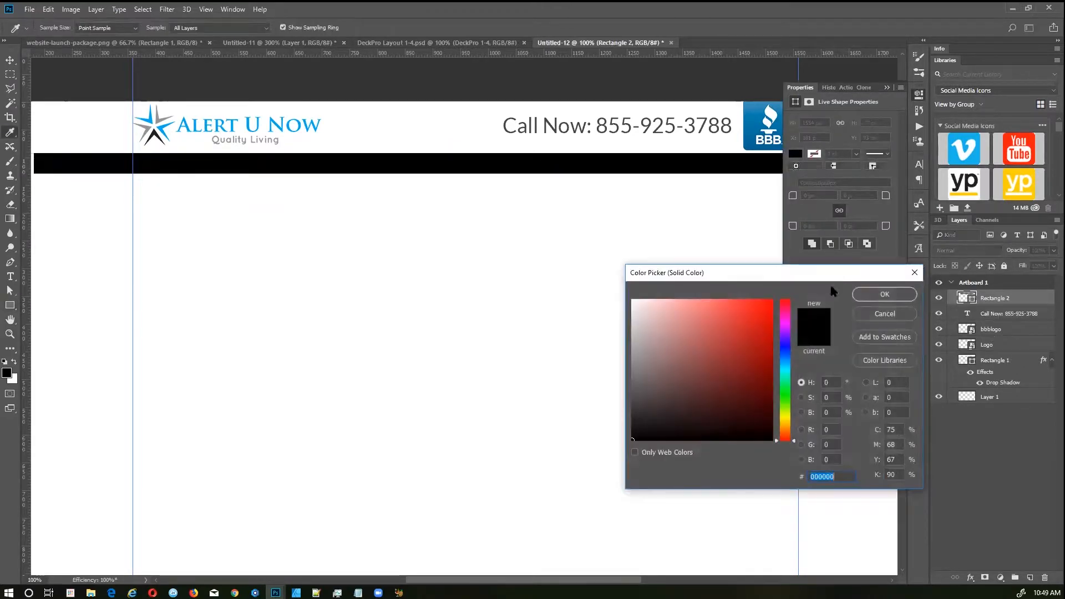
click(278, 121)
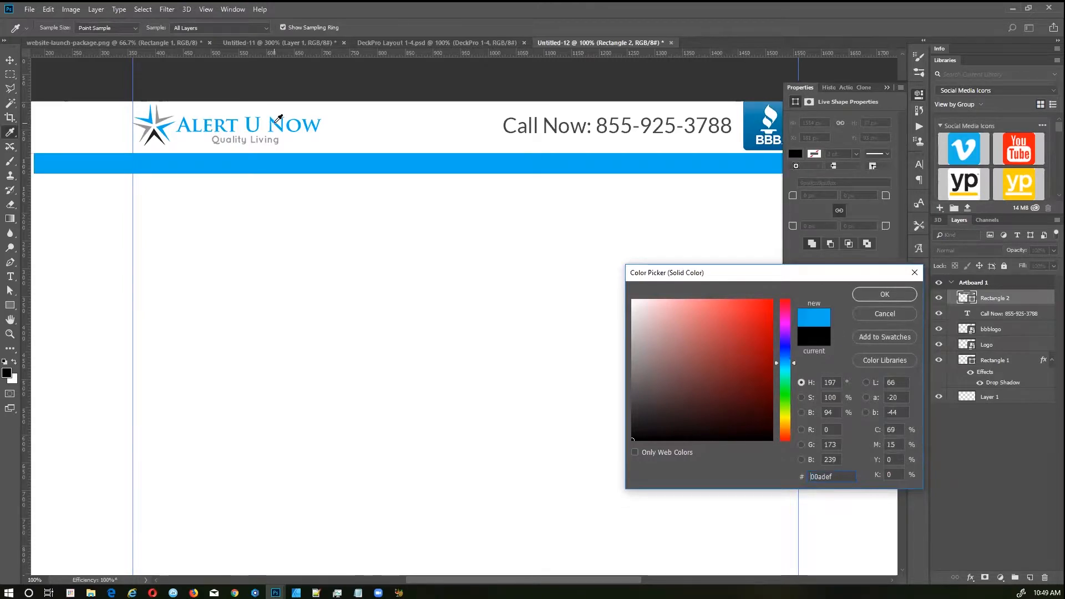
click(882, 292)
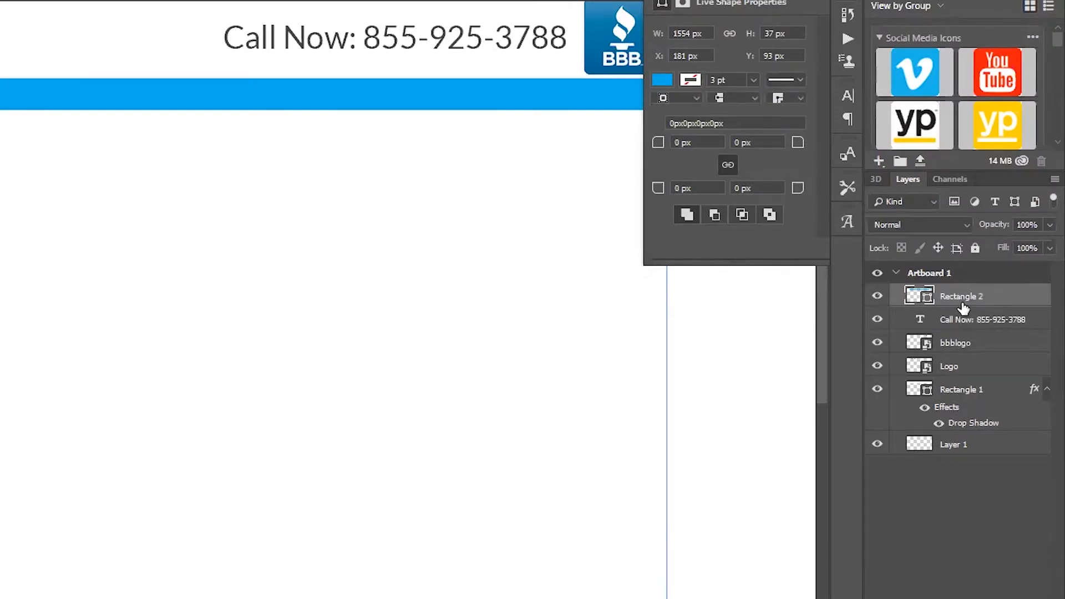
Step: Copy Rectangle 1's drop shadow onto the blue bar
drag(963, 304, 963, 303)
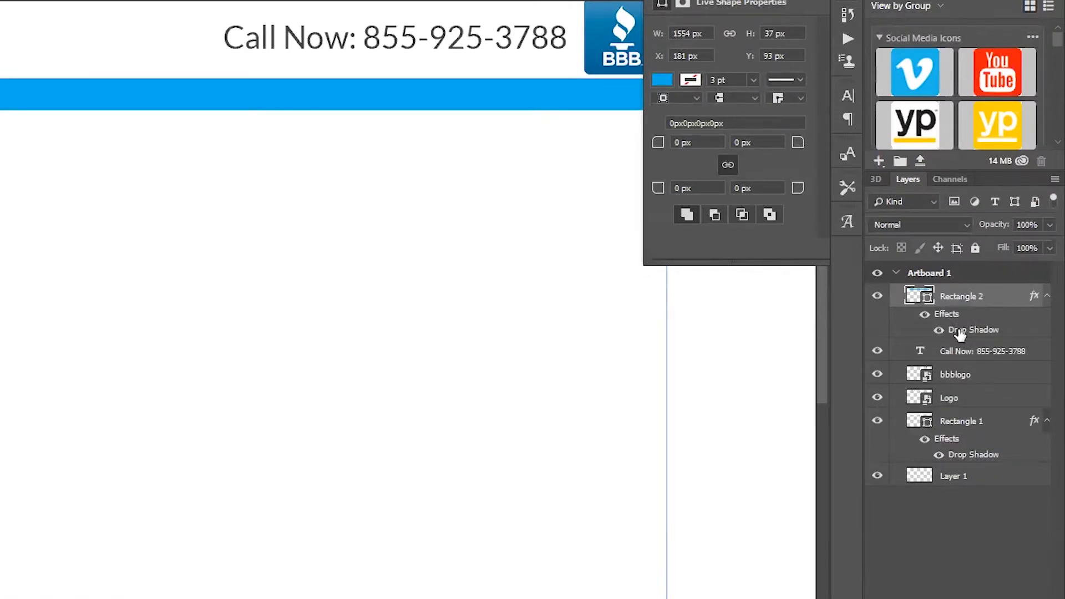
double_click(960, 330)
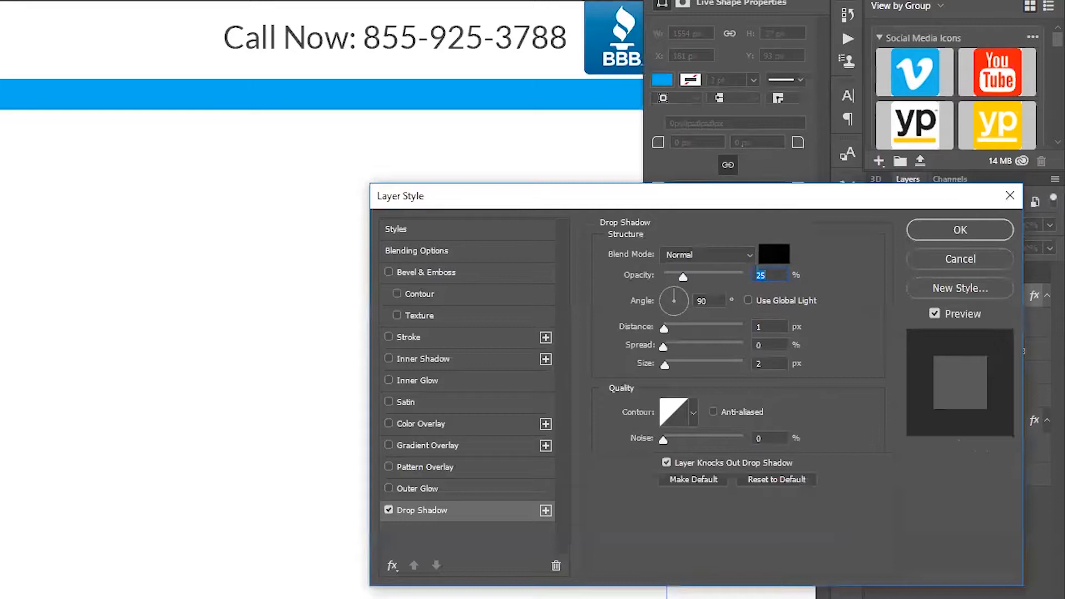
click(959, 230)
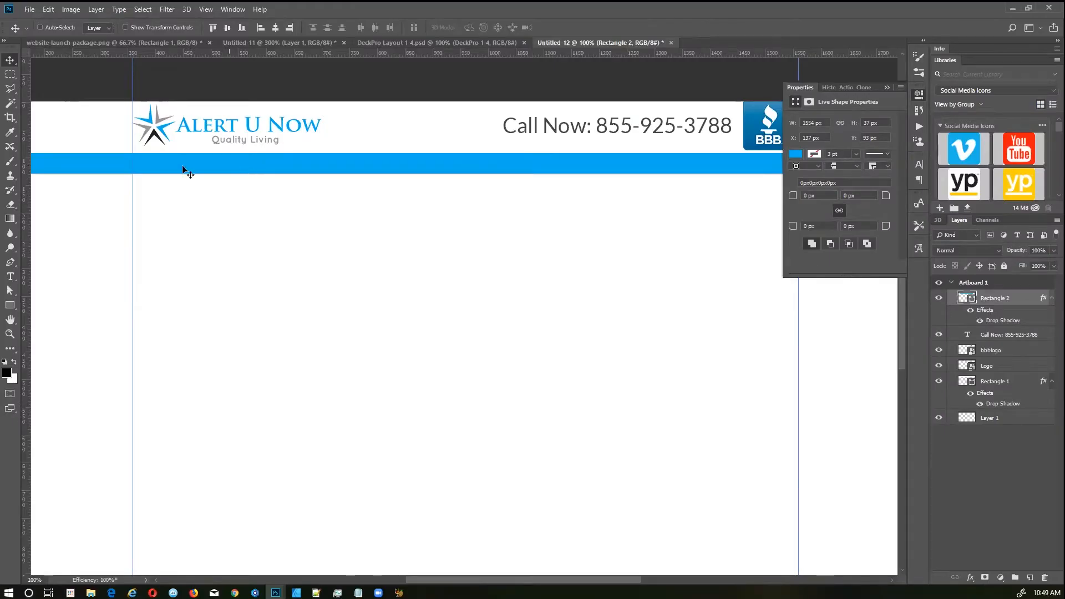
Step: Add a white 'Home' text label on the blue bar
key(t)
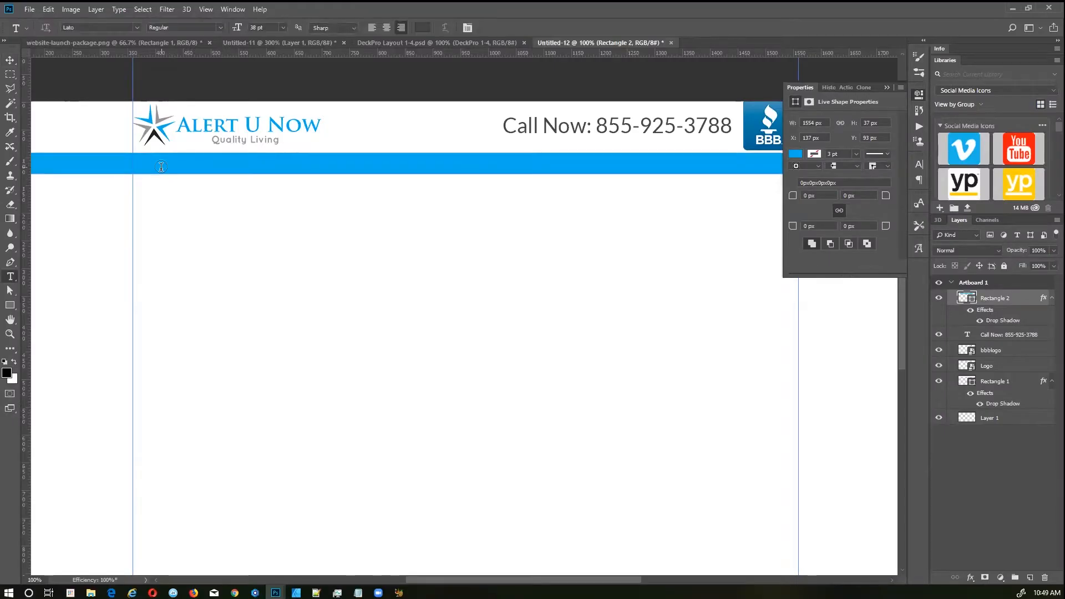
click(155, 176)
text(Home)
key(ctrl+a)
click(427, 30)
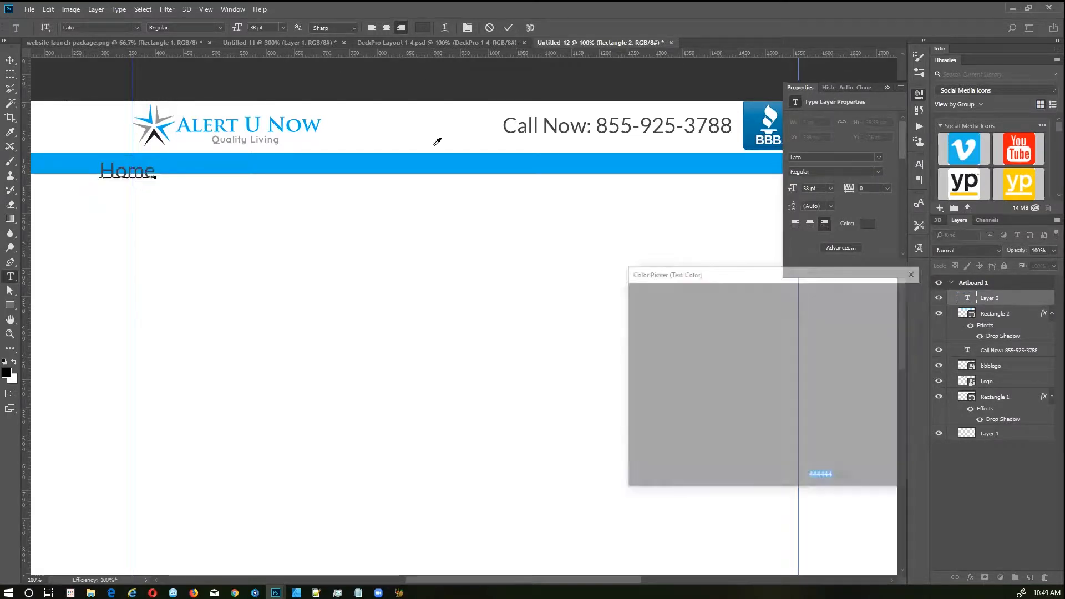
drag(658, 300, 631, 299)
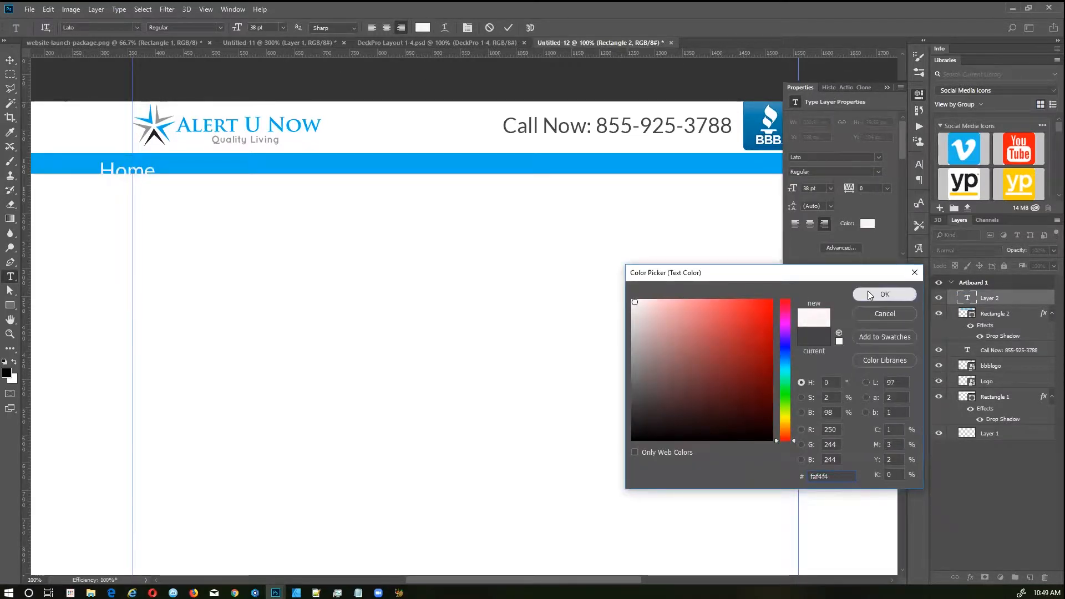
click(872, 294)
click(508, 28)
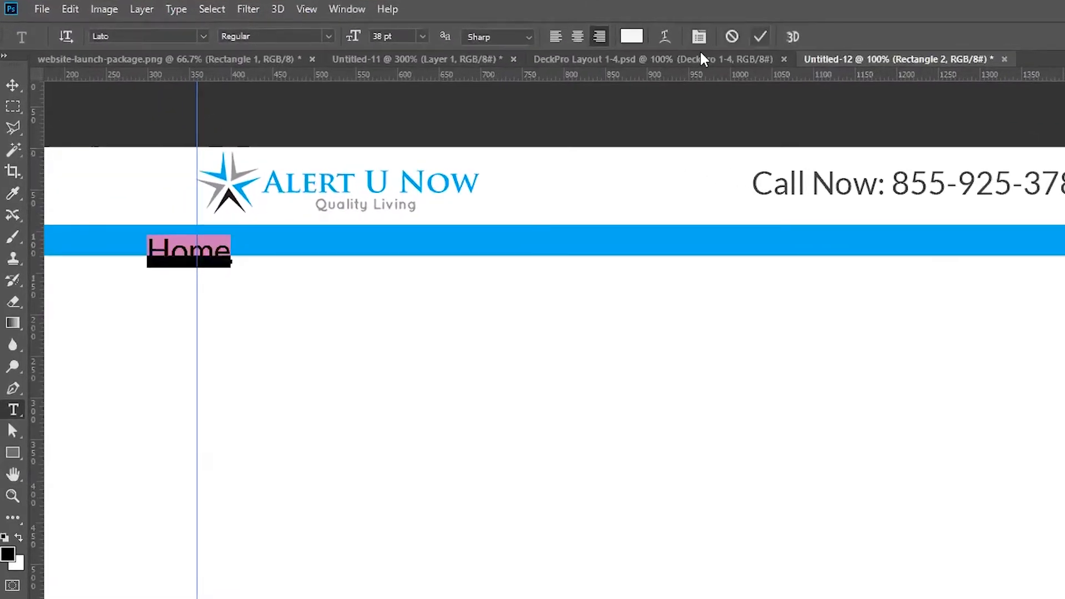
Step: Set the label to 18 pt and extend it to read 'Home Products About'
key(v)
drag(207, 255, 289, 238)
double_click(289, 237)
click(404, 35)
text(18)
key(Return)
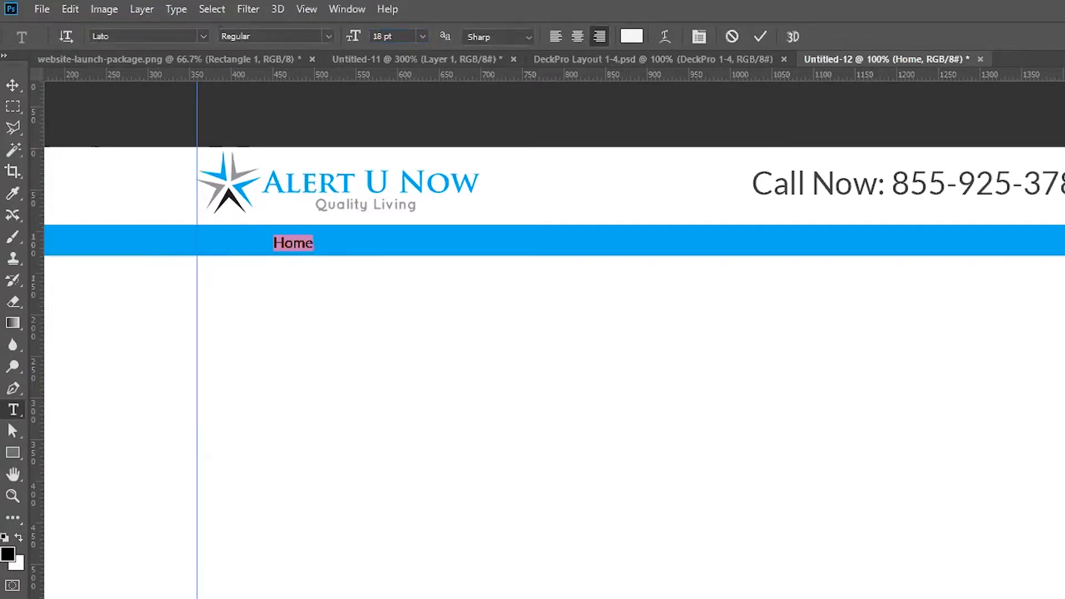
click(296, 239)
text(Pri)
text(oducts)
text( About)
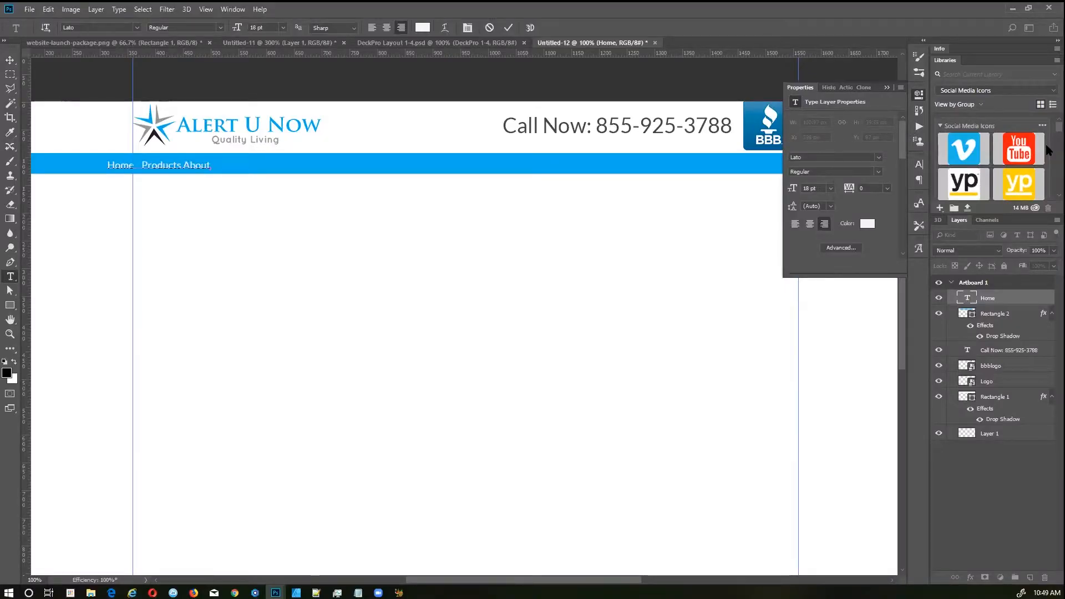
Step: Left-align the navigation text and move it left beneath the logo
double_click(140, 165)
click(371, 27)
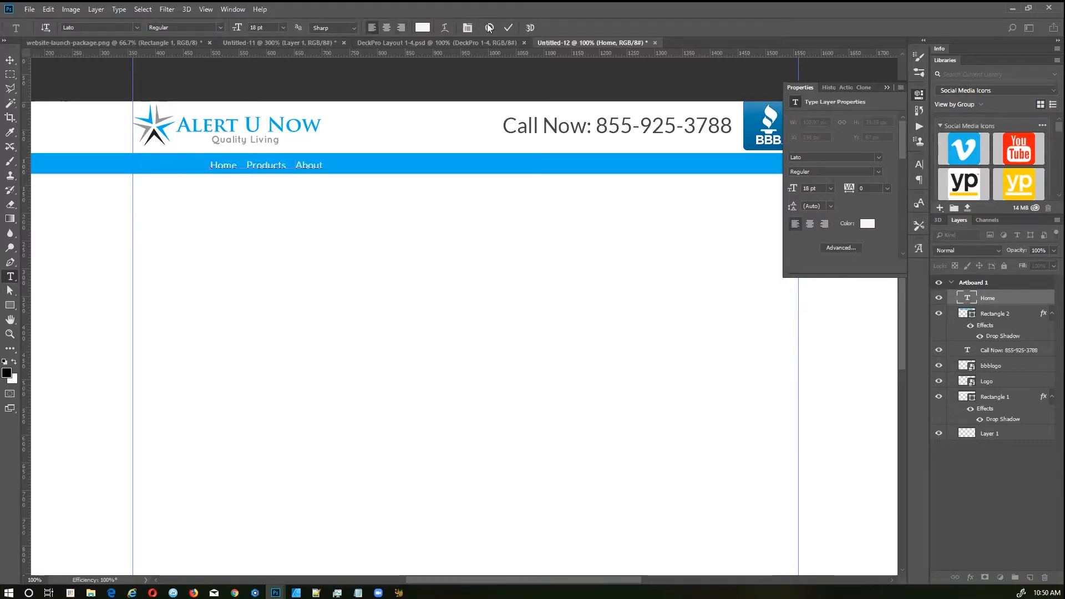
click(508, 31)
key(v)
drag(259, 165, 195, 162)
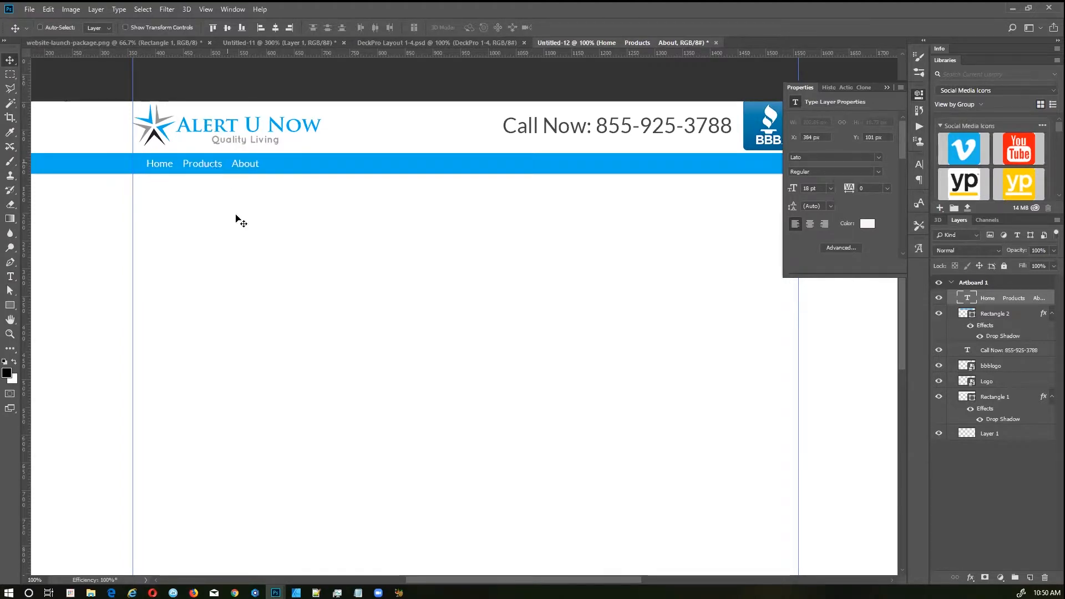
click(887, 87)
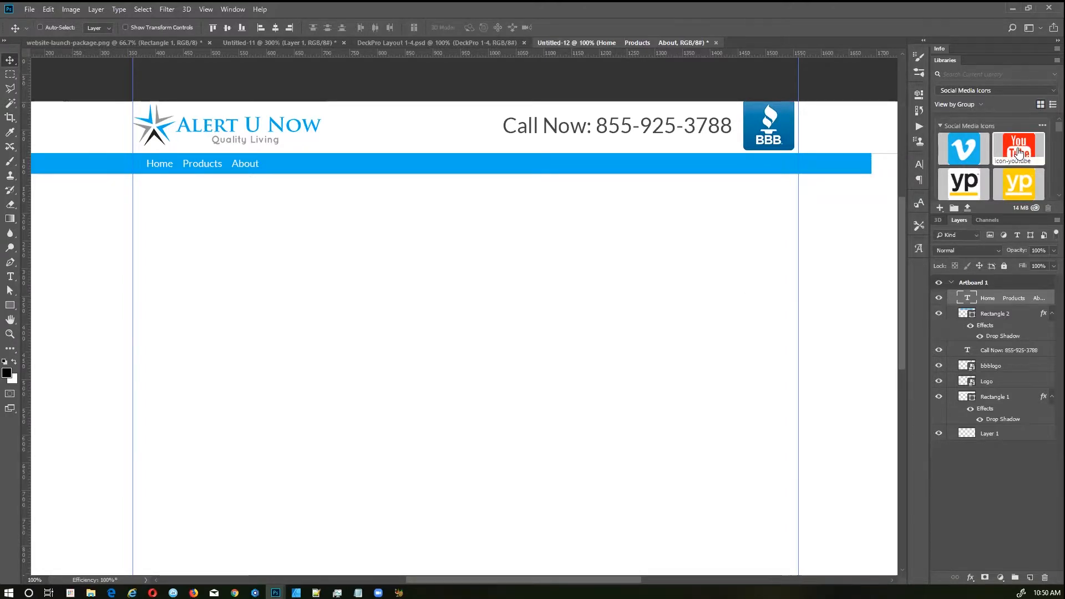
Step: Stretch the blue navigation bar's right end out to the canvas edge
scroll(1013, 146, down, 3)
scroll(1013, 149, down, 3)
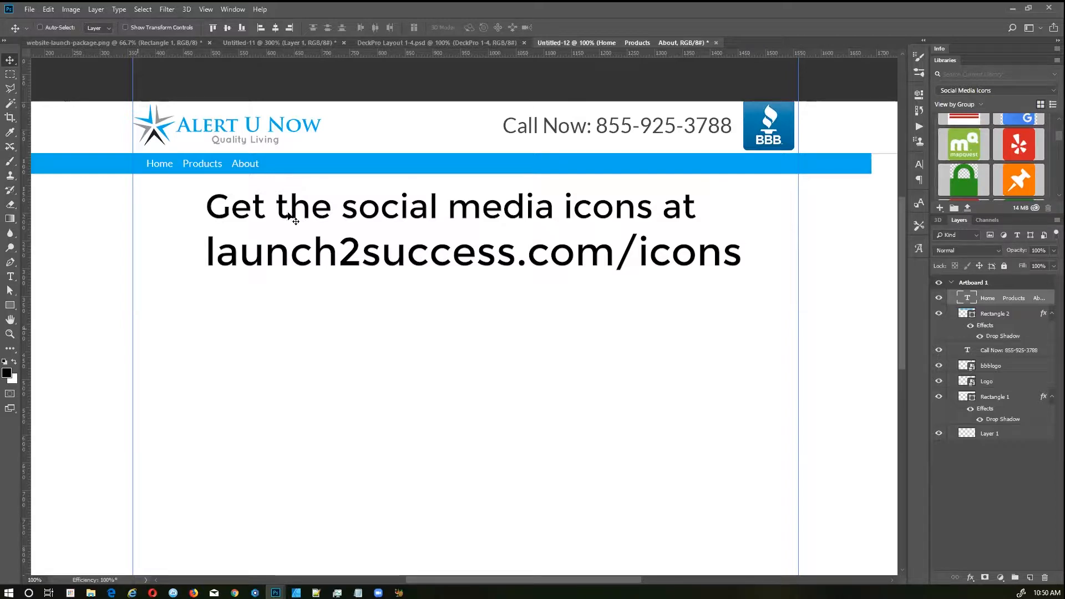
ctrl+click(673, 162)
key(ctrl+t)
drag(875, 165, 843, 163)
key(Return)
Step: Extend the bar's left end to the artboard edge and drag in grey Rectangle 16
key(ctrl+minus)
key(ctrl+shift+h)
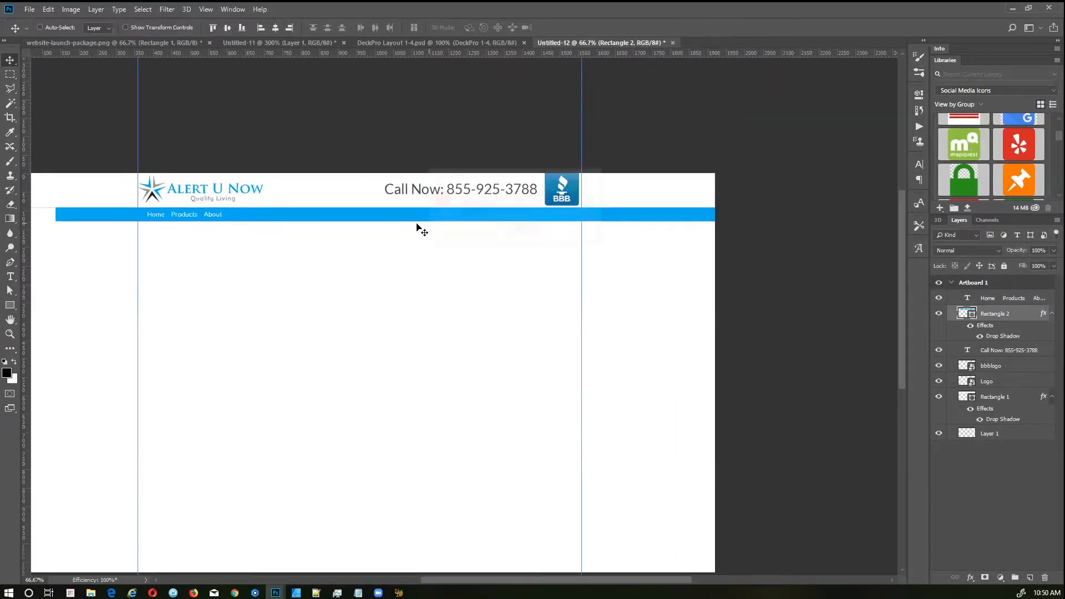
key(ctrl+t)
scroll(402, 305, left, 5)
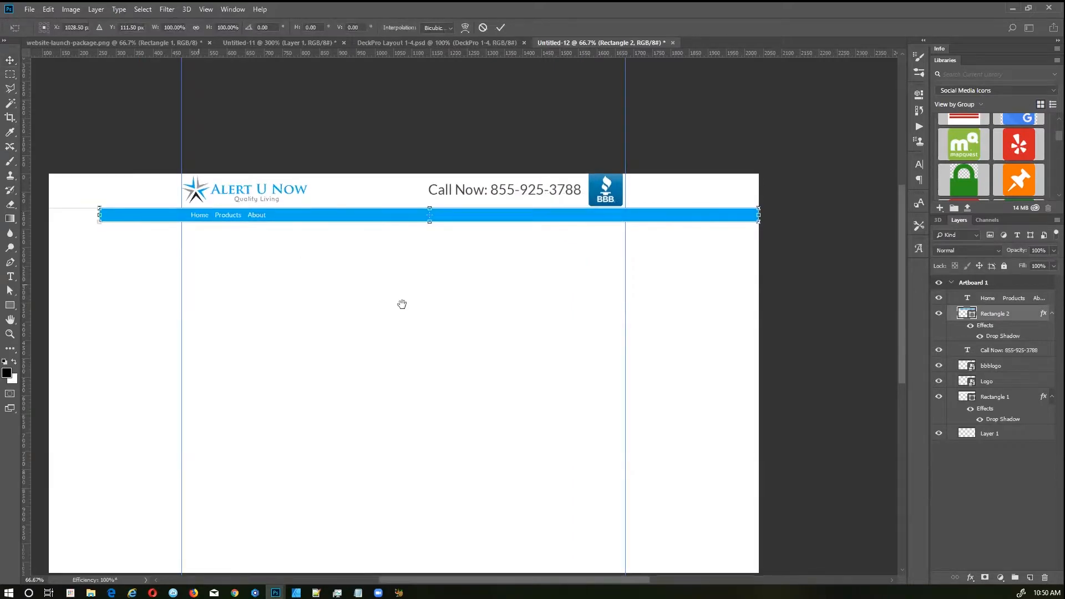
drag(258, 232, 200, 232)
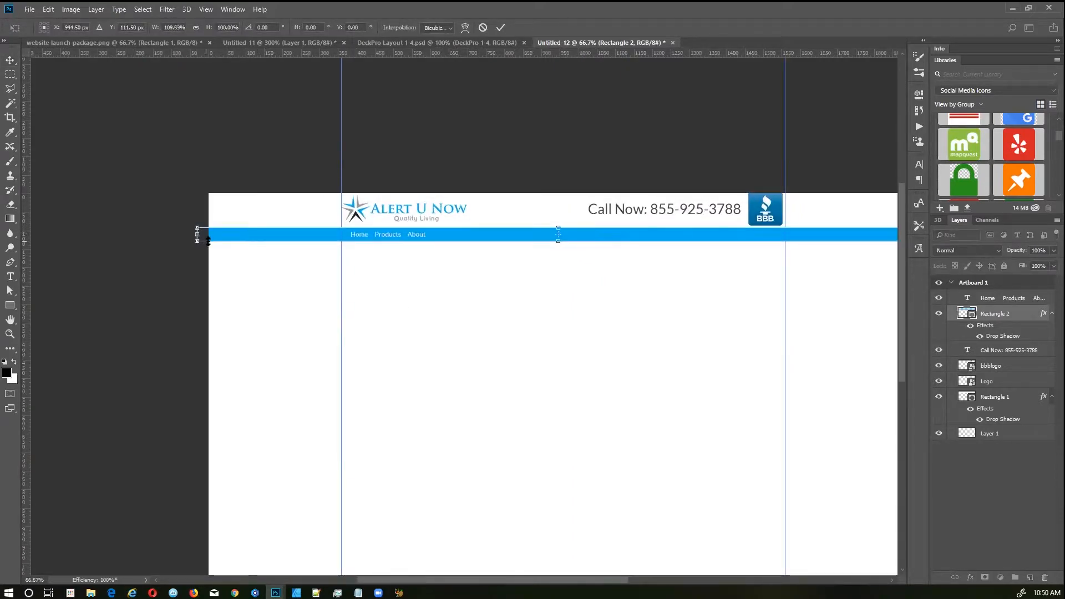
key(Return)
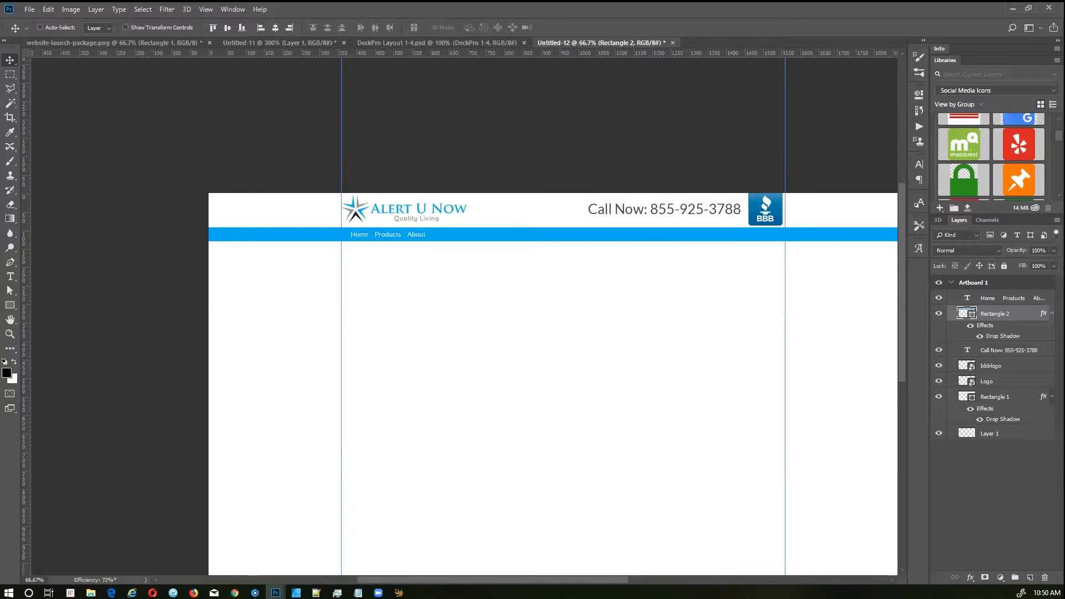
drag(0, 328, 581, 312)
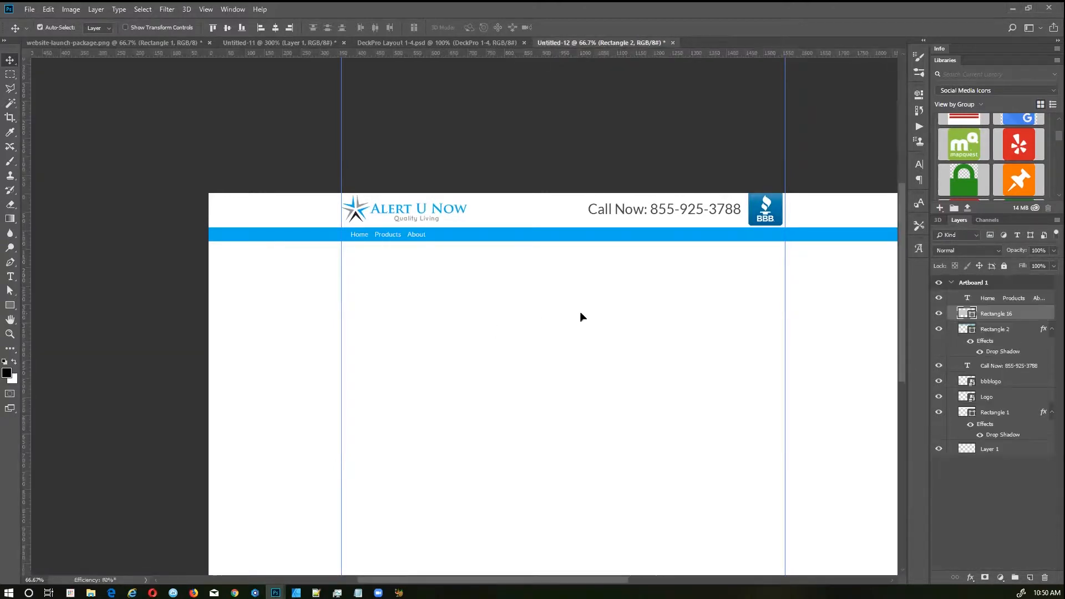
Step: Place Rectangle 16 below the nav bar and clip the Lyric-Gateway photo to it
drag(490, 357, 734, 331)
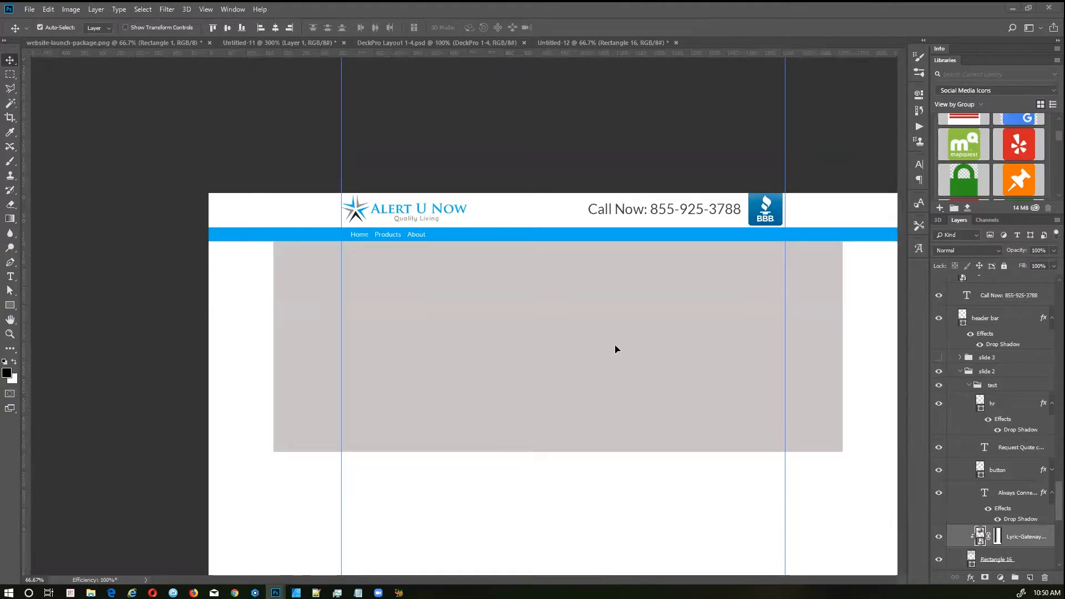
drag(615, 346, 620, 346)
drag(570, 377, 513, 286)
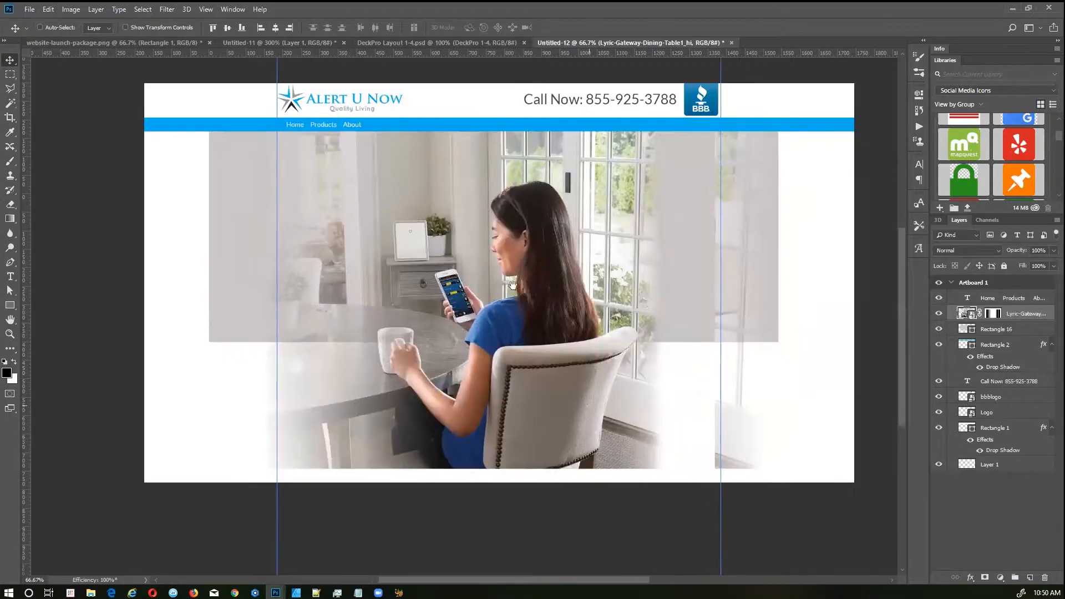
key(ctrl)
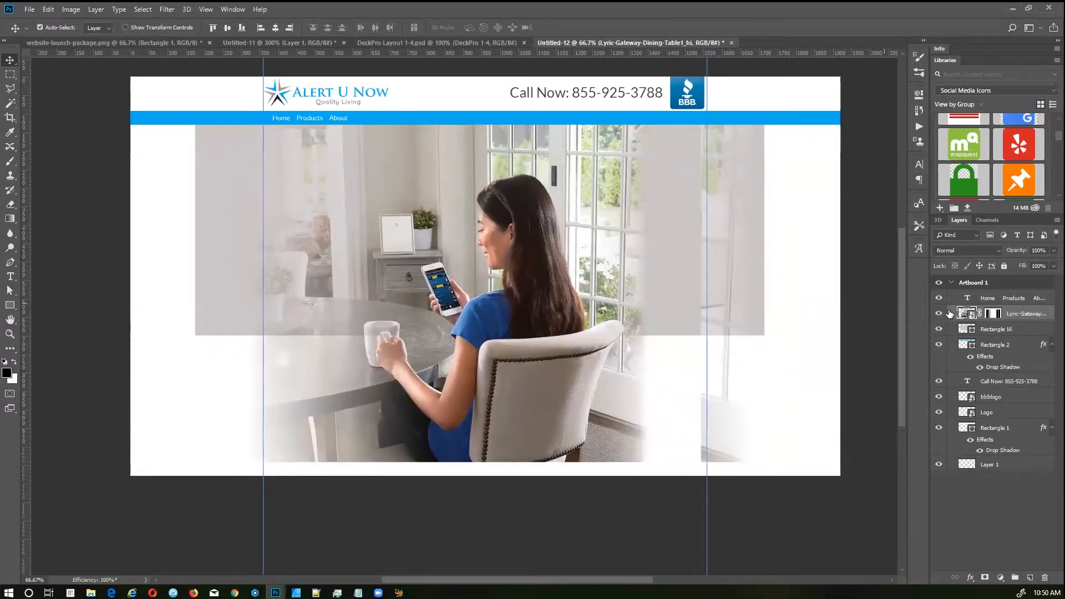
click(993, 316)
key(alt+BackSpace)
key(ctrl+BackSpace)
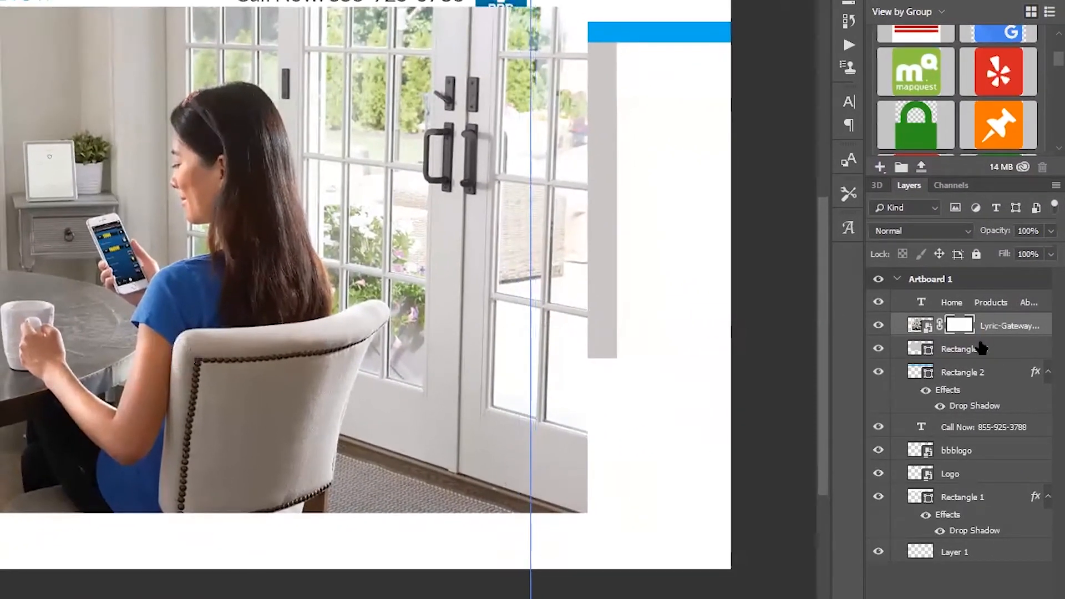
drag(981, 348, 987, 329)
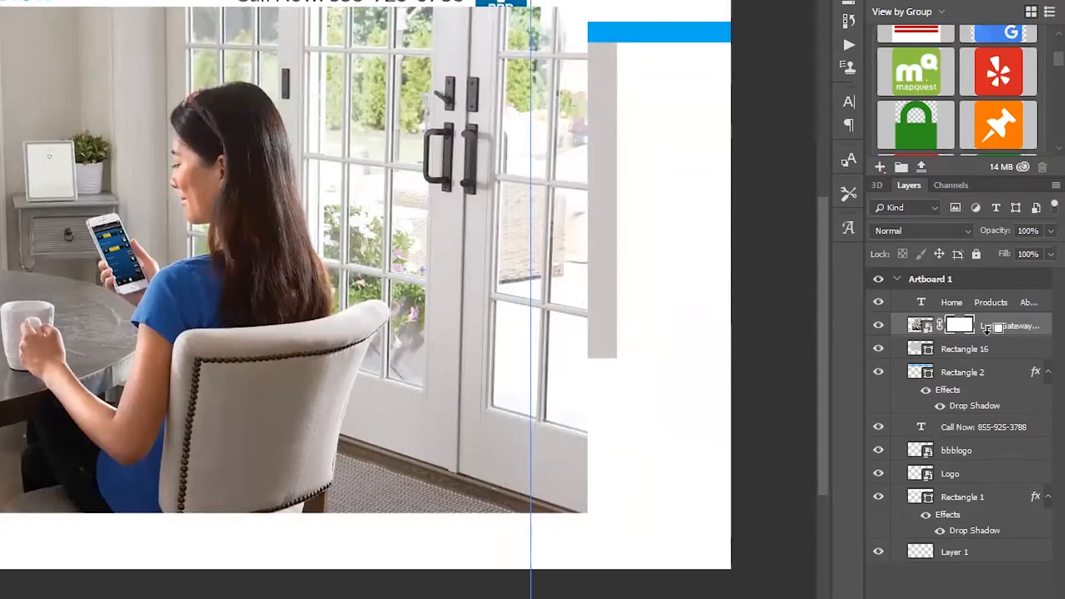
alt+click(986, 329)
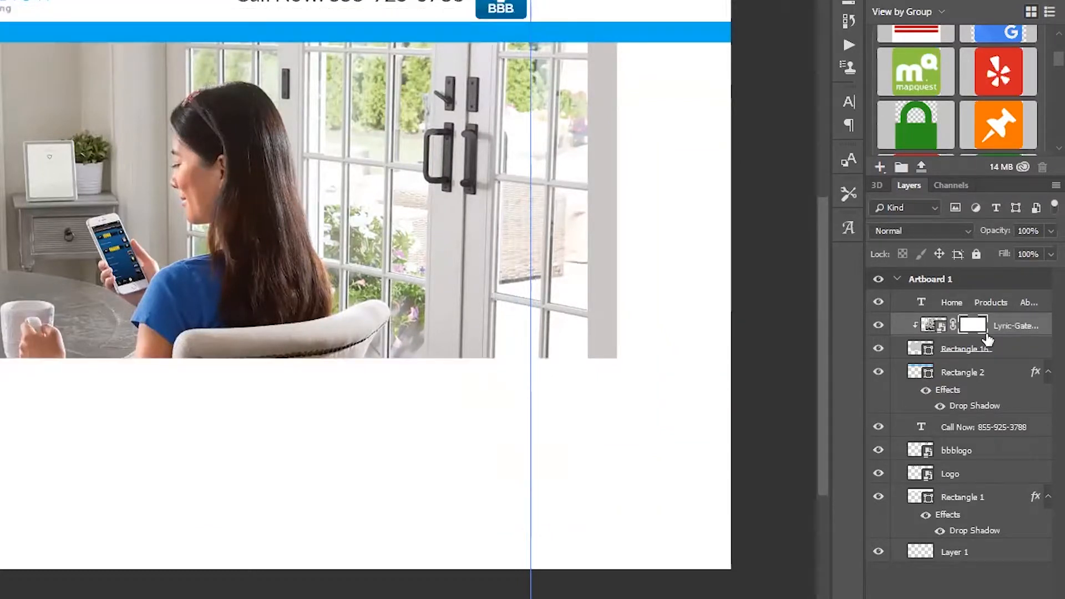
Step: Reposition the photo up and slightly right within the grey rectangle
drag(177, 237, 167, 249)
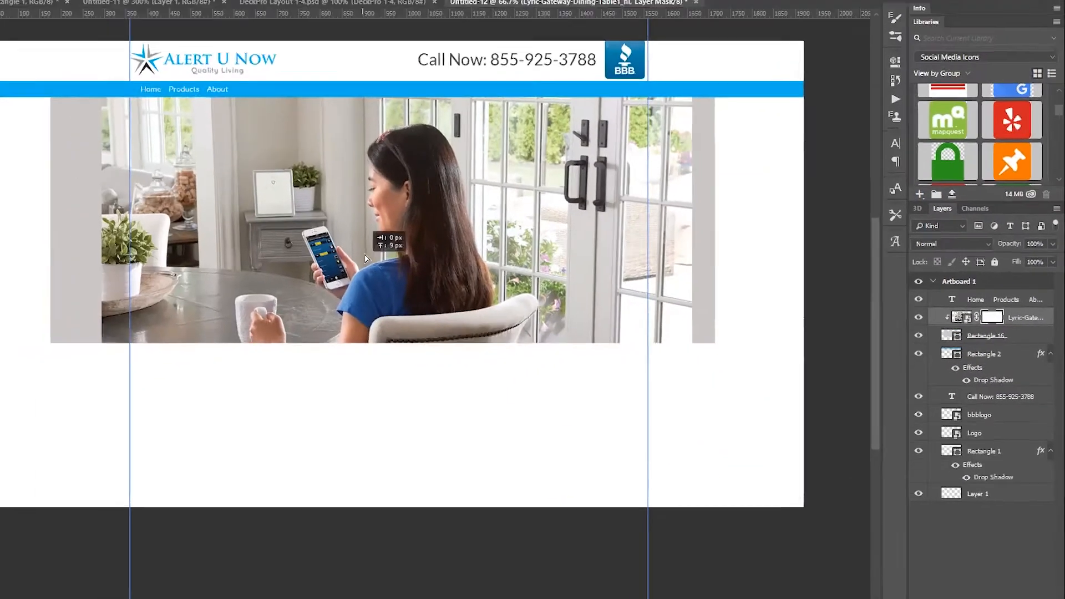
drag(366, 258, 361, 231)
drag(461, 240, 461, 228)
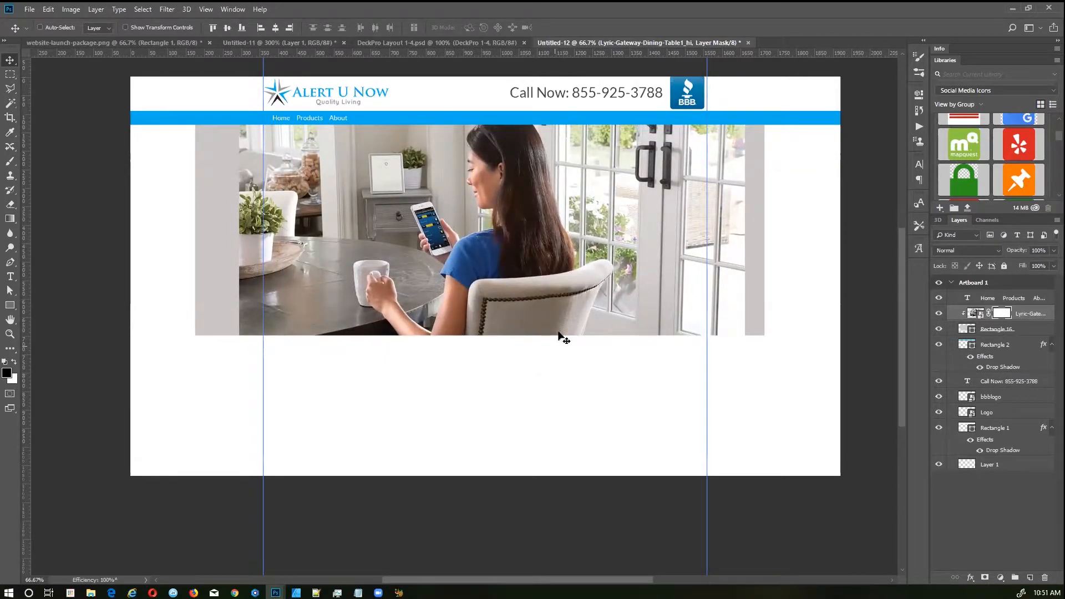
drag(411, 248, 416, 249)
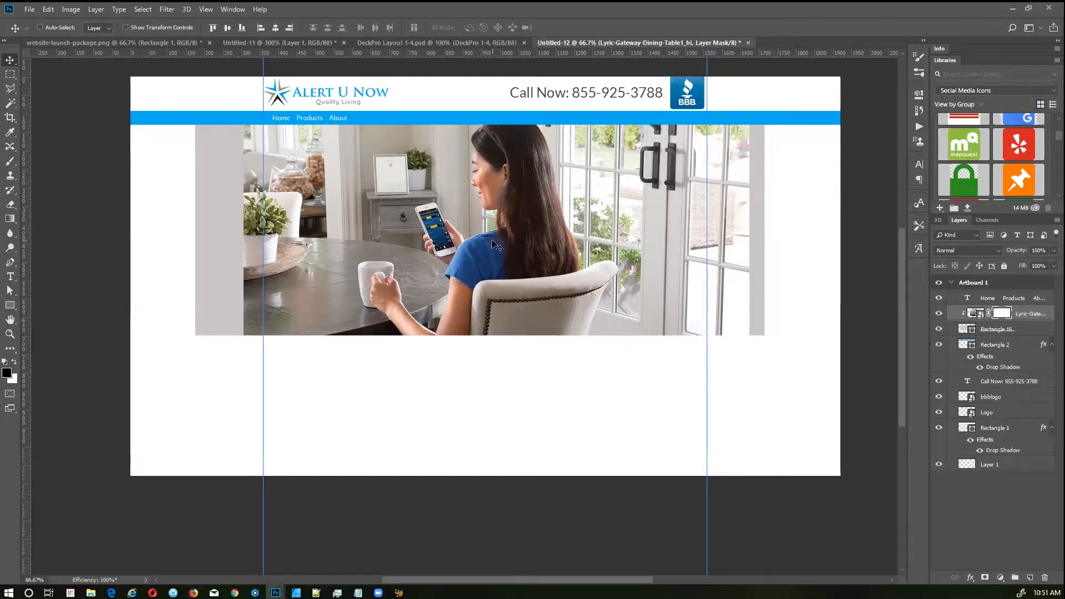
Step: Widen grey Rectangle 16 to the full artboard width and nudge the photo right
ctrl+click(218, 207)
key(ctrl+t)
drag(192, 230, 67, 228)
key(Return)
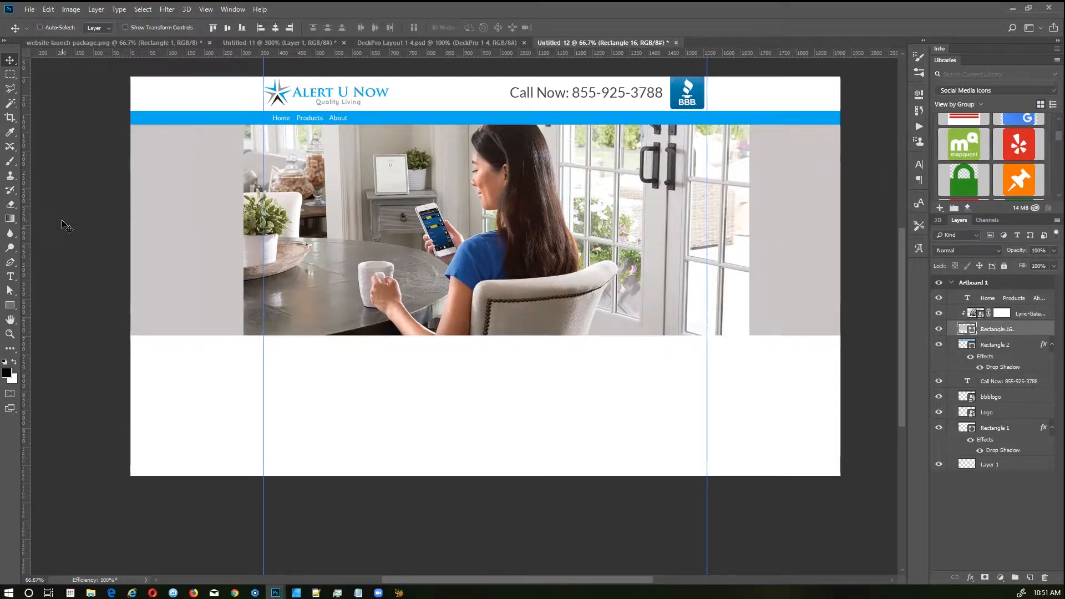
drag(312, 230, 316, 231)
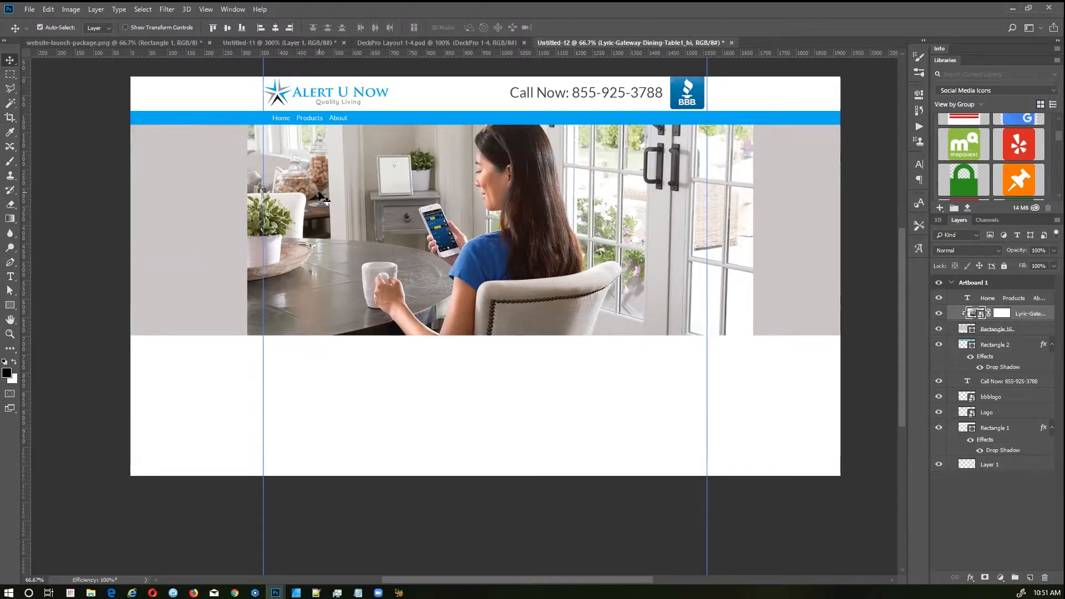
click(1005, 314)
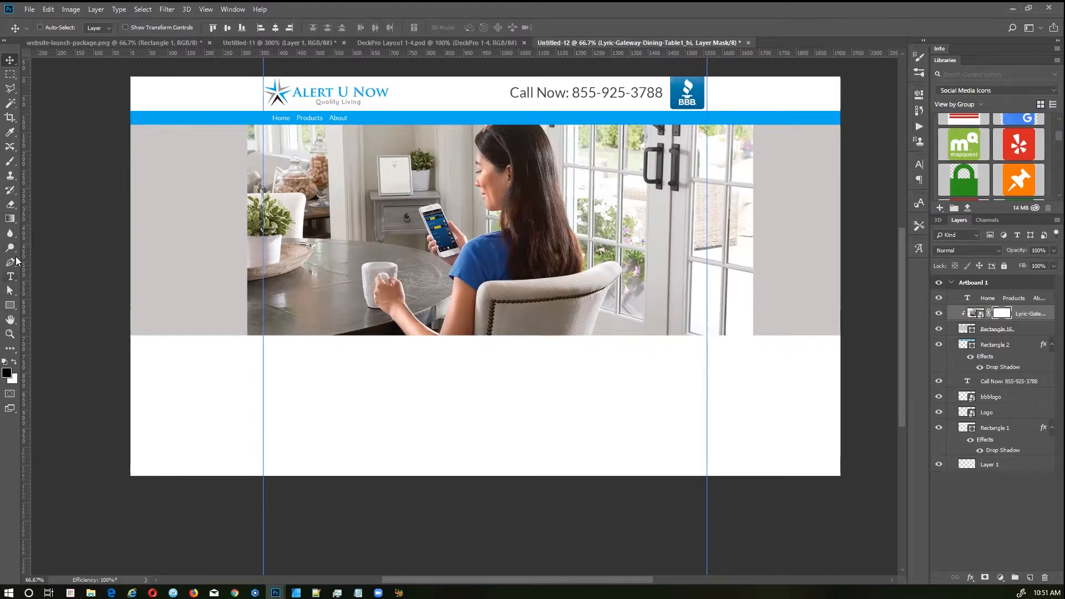
Step: Try a gradient fade on the left edge, then replace the photo's mask with a fresh white one
click(12, 219)
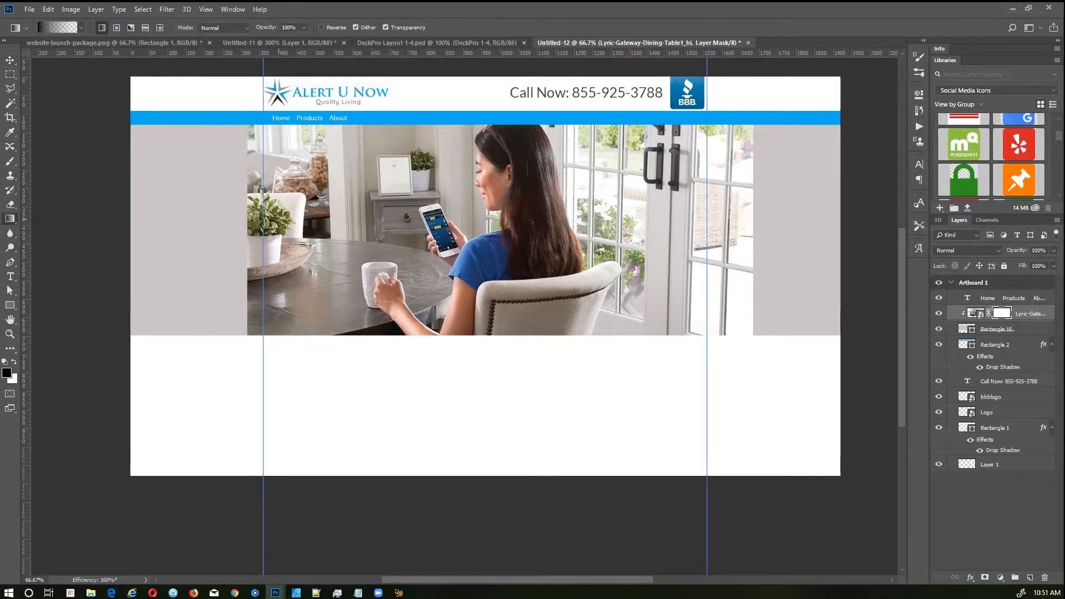
drag(248, 219, 341, 219)
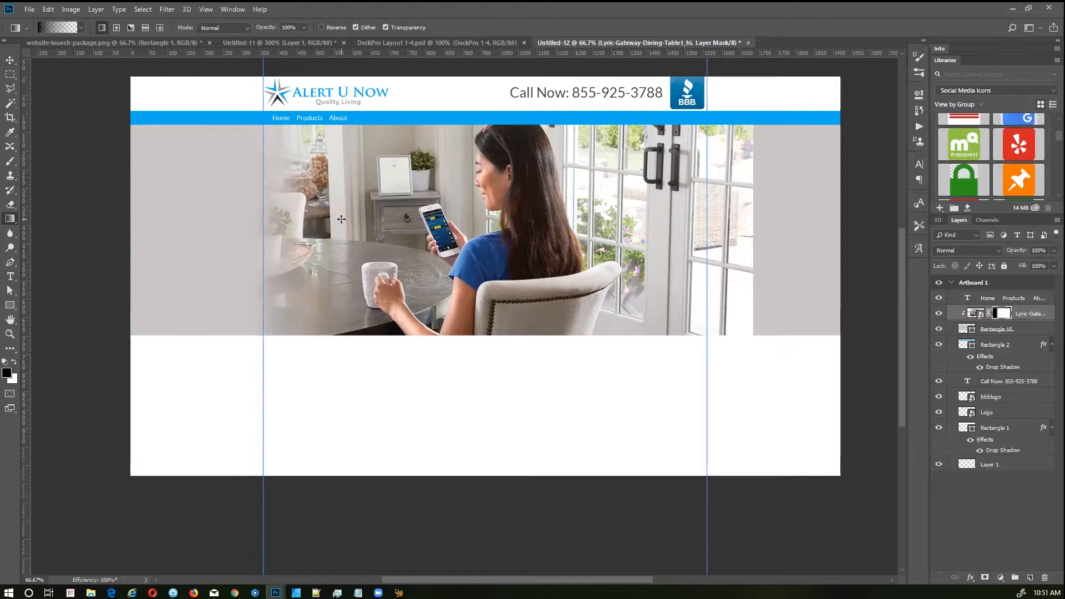
drag(1007, 315, 1047, 578)
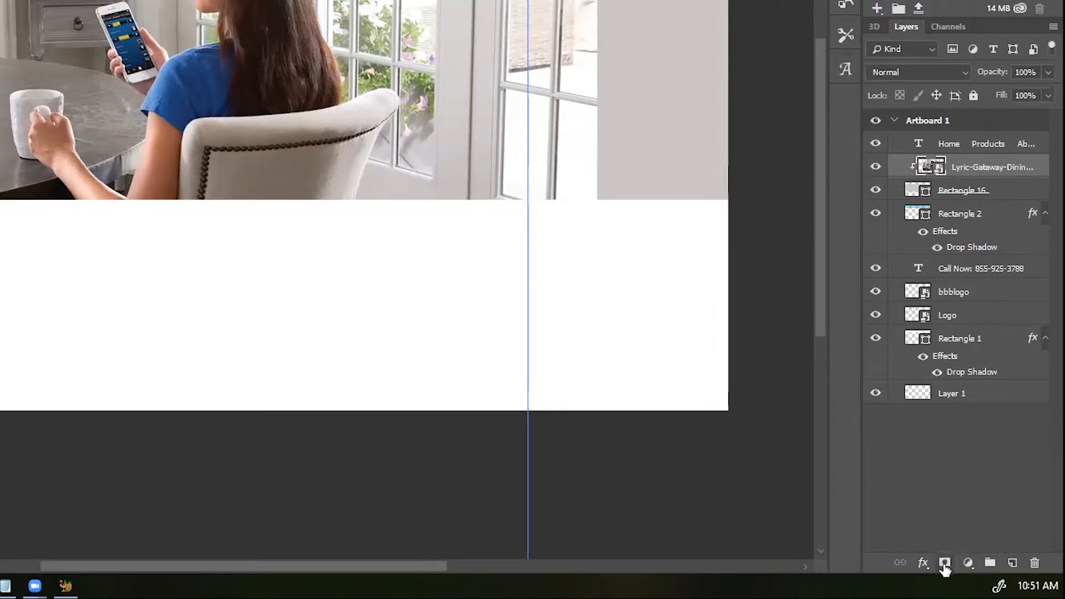
click(945, 564)
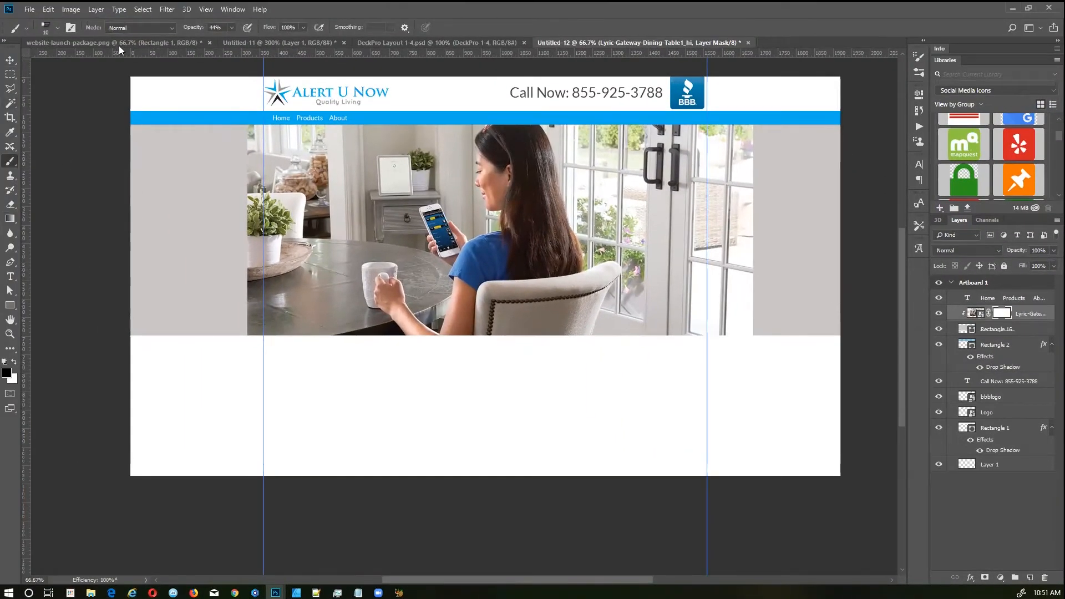
Step: Paint Soft Round brush strokes (100% opacity, size 40) on the mask, then clear them
click(57, 29)
drag(131, 149, 133, 133)
click(86, 145)
click(283, 203)
drag(350, 209, 580, 251)
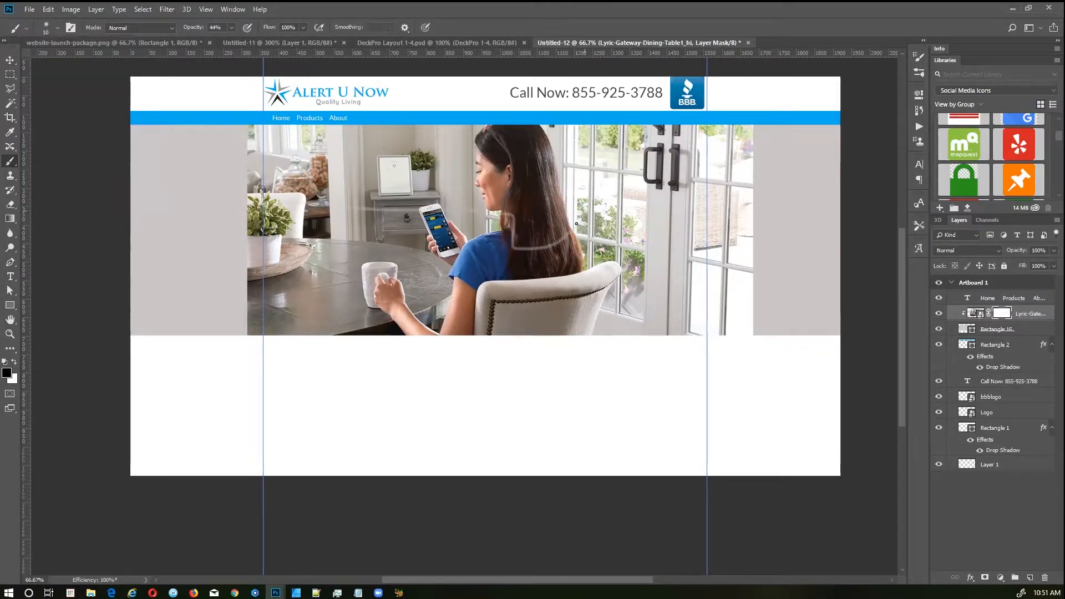
drag(202, 32, 394, 32)
key(bracketright)
key(bracketright)
key(bracketright)
key(bracketright)
key(bracketright)
mouse_move(395, 195)
mouse_down()
mouse_move(427, 227)
mouse_move(514, 262)
mouse_move(297, 176)
mouse_move(492, 224)
mouse_move(473, 285)
mouse_move(352, 203)
mouse_move(452, 264)
mouse_move(549, 281)
mouse_move(393, 206)
mouse_move(402, 219)
mouse_move(406, 182)
mouse_move(463, 188)
mouse_move(411, 239)
mouse_move(381, 251)
mouse_move(609, 220)
mouse_move(534, 261)
mouse_up()
key(x)
key(alt+BackSpace)
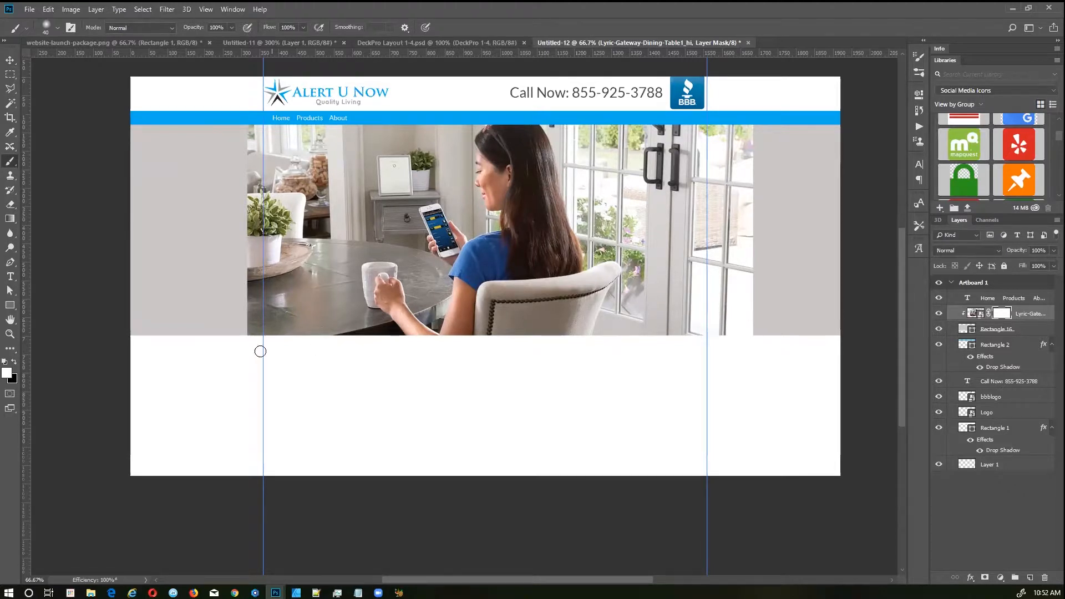
Step: Fade the photo's left and right sides into grey with a black-to-transparent gradient
click(9, 219)
click(81, 27)
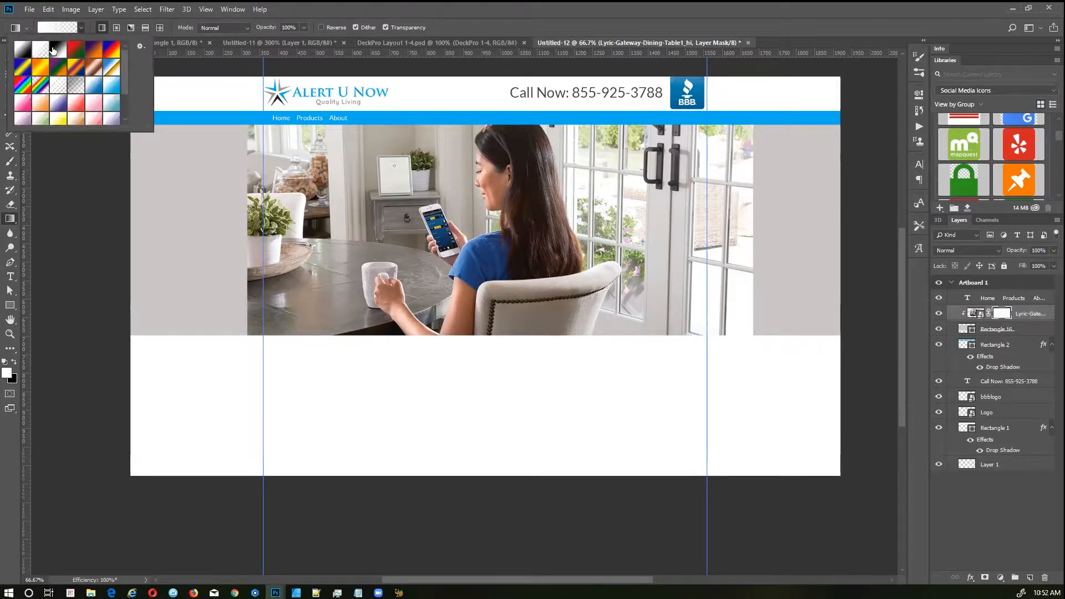
click(57, 50)
click(40, 51)
click(14, 363)
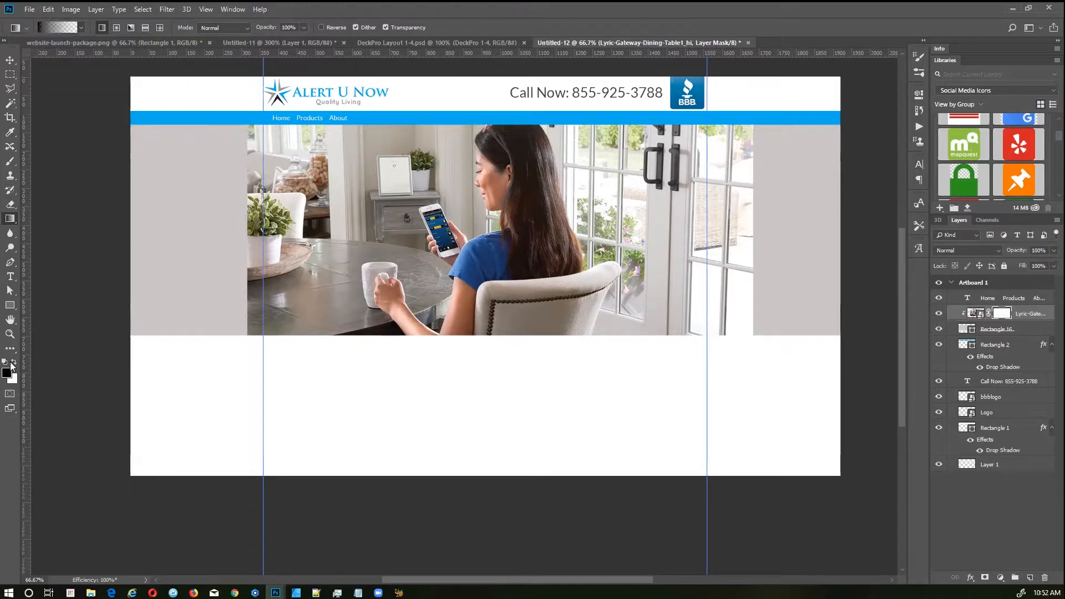
click(81, 29)
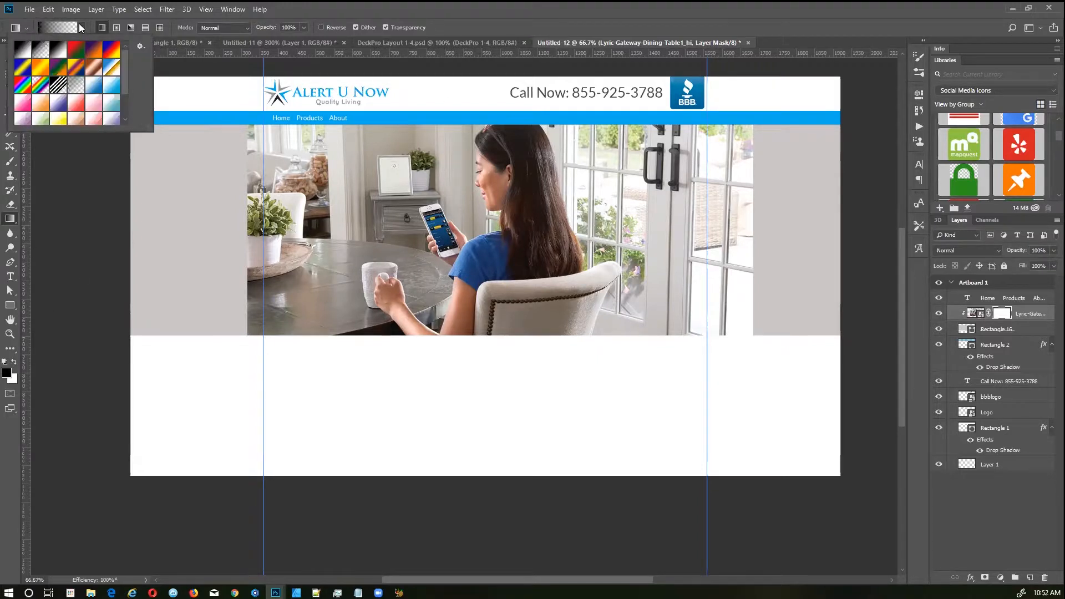
click(252, 194)
drag(246, 194, 411, 189)
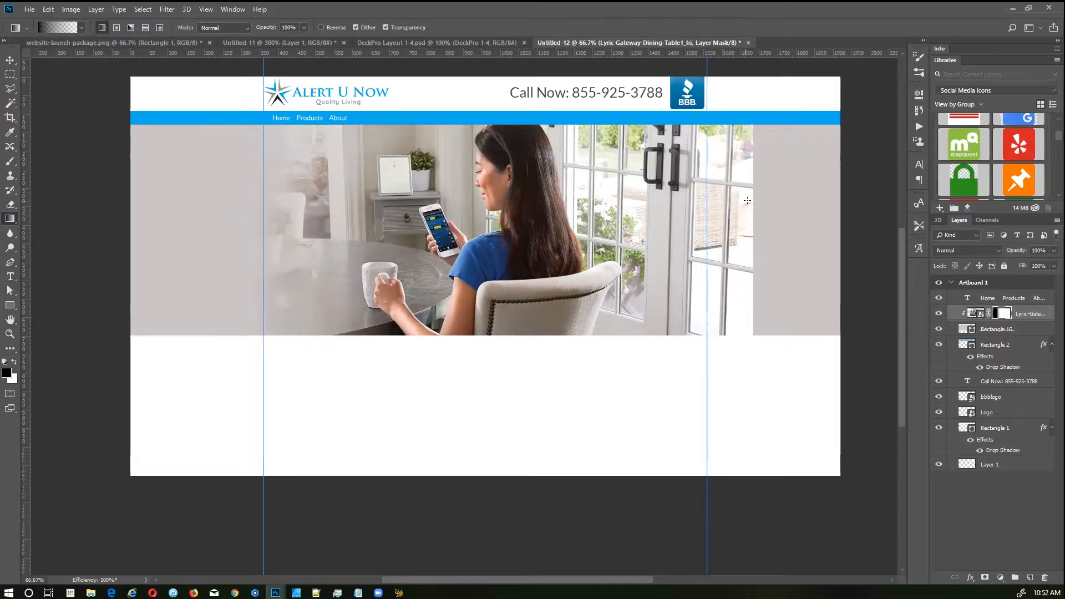
drag(746, 202, 569, 207)
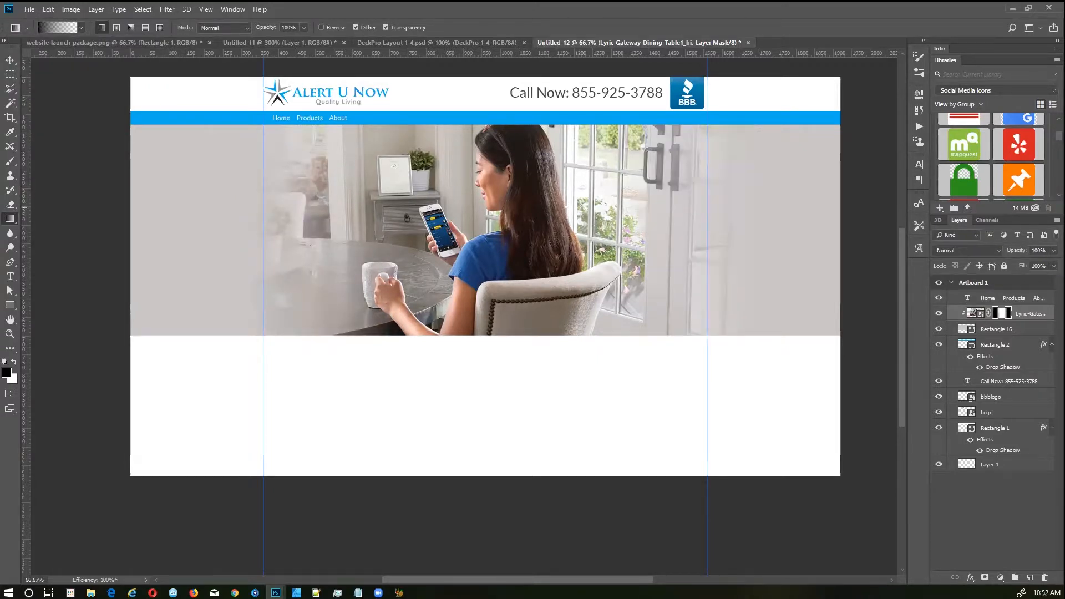
key(v)
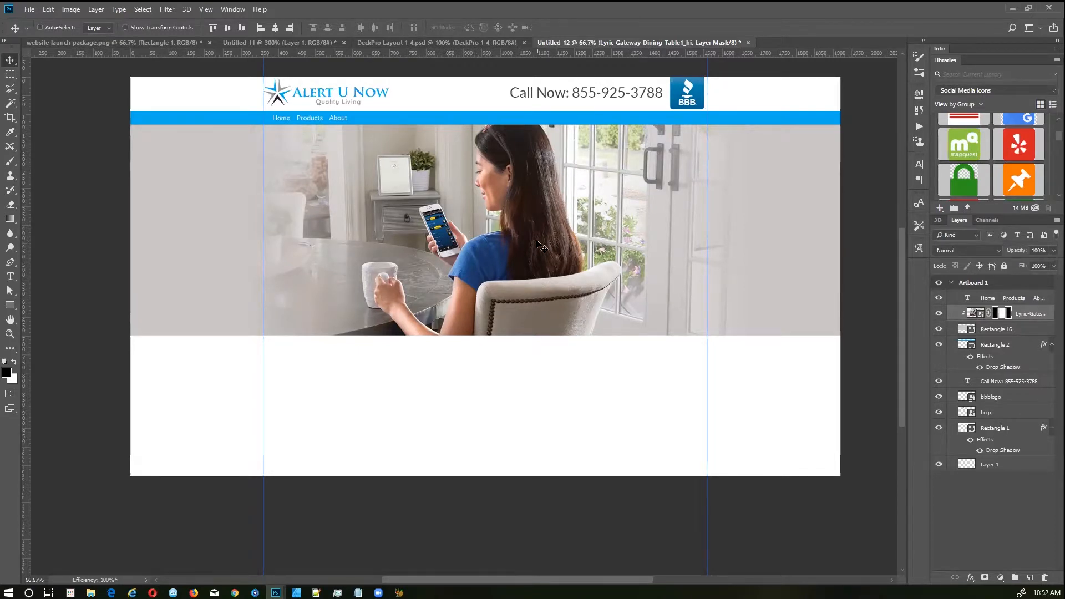
key(g)
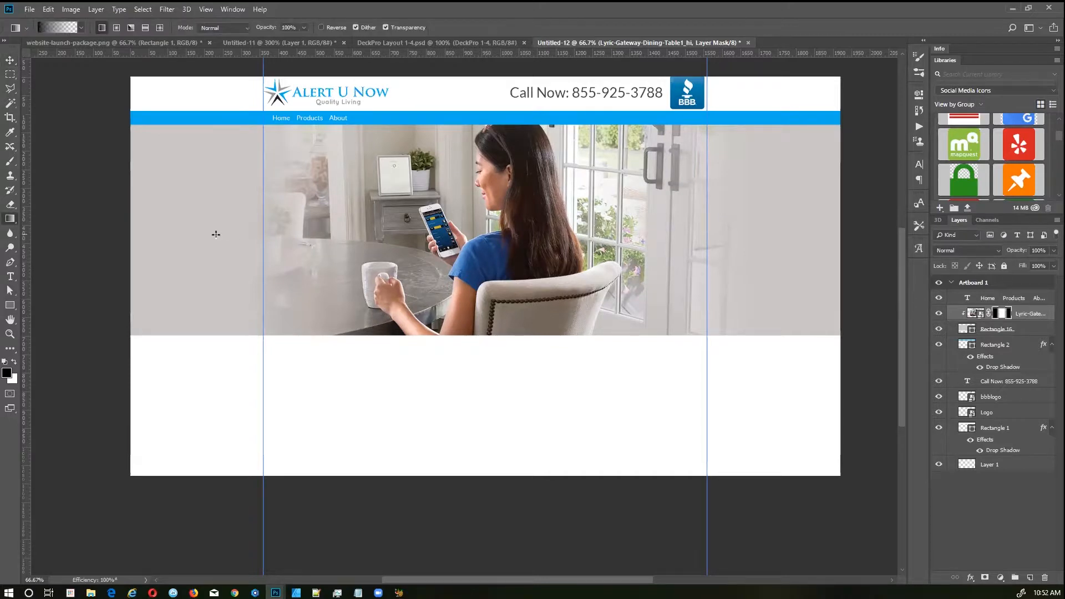
drag(198, 234, 506, 234)
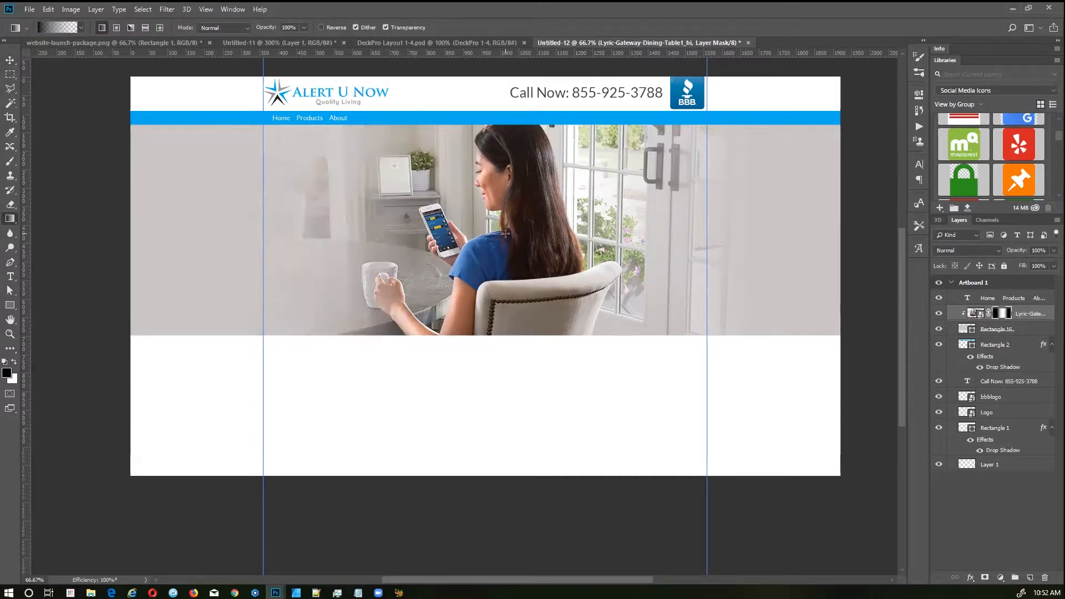
Step: Scale the photo to about 87%, slide it right, and drag in the headline text
key(v)
key(ctrl+t)
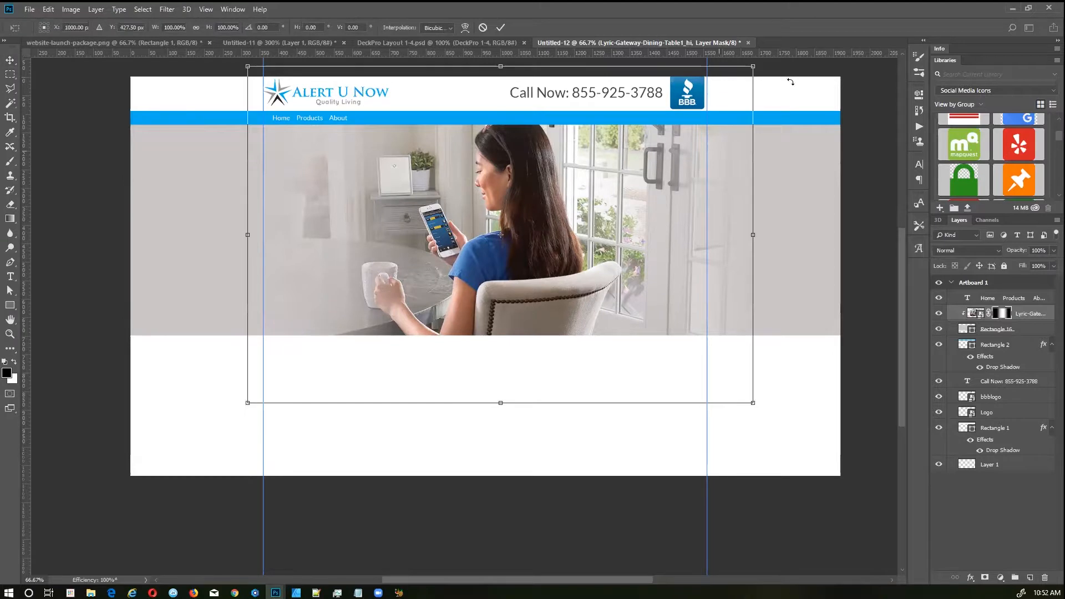
drag(753, 66, 721, 87)
key(Return)
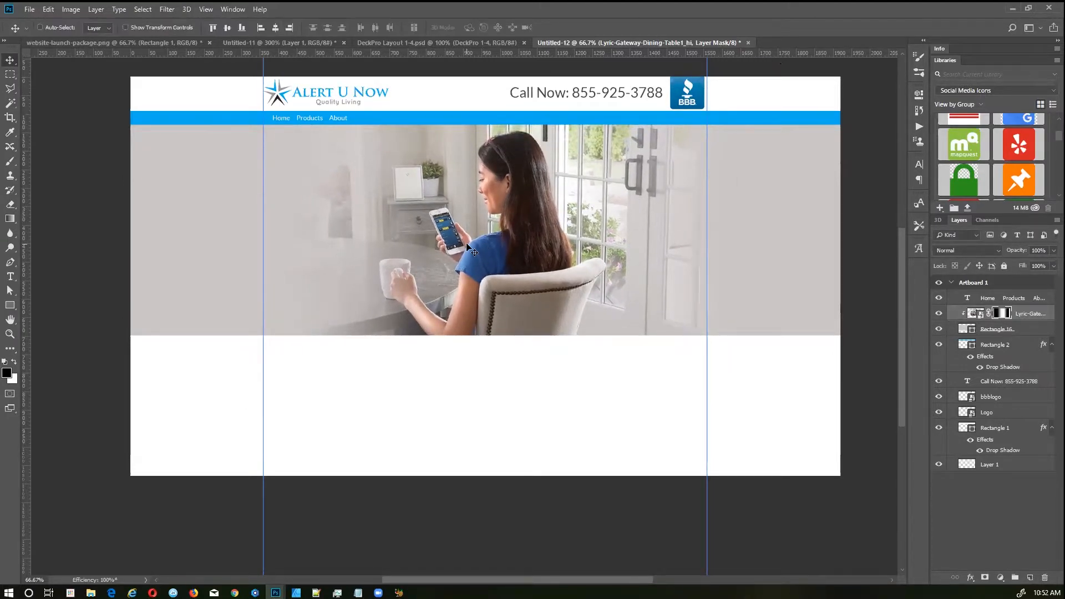
drag(476, 254, 509, 254)
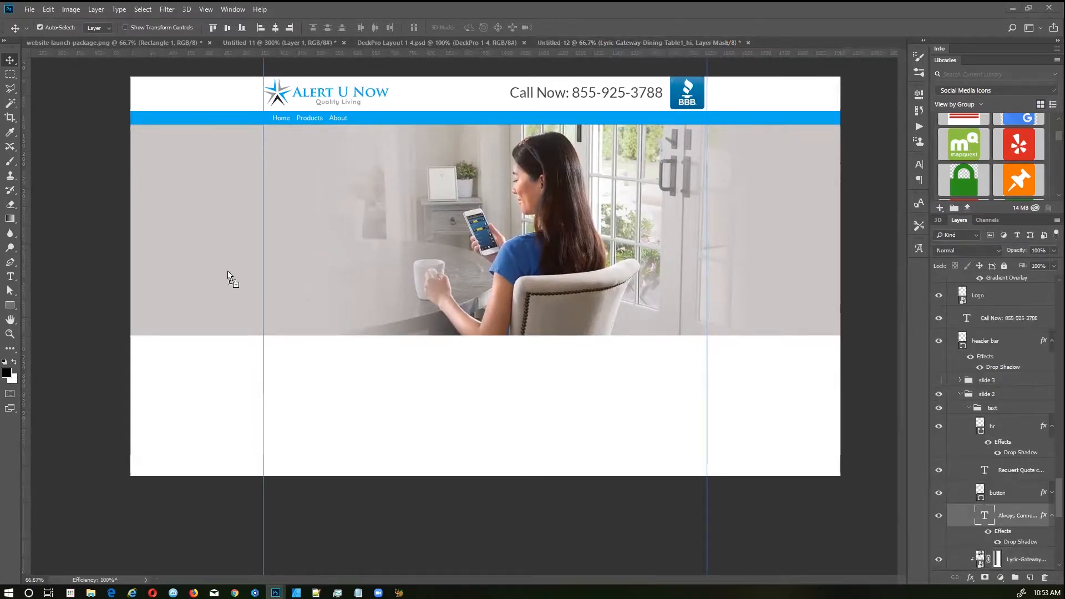
drag(228, 276, 468, 179)
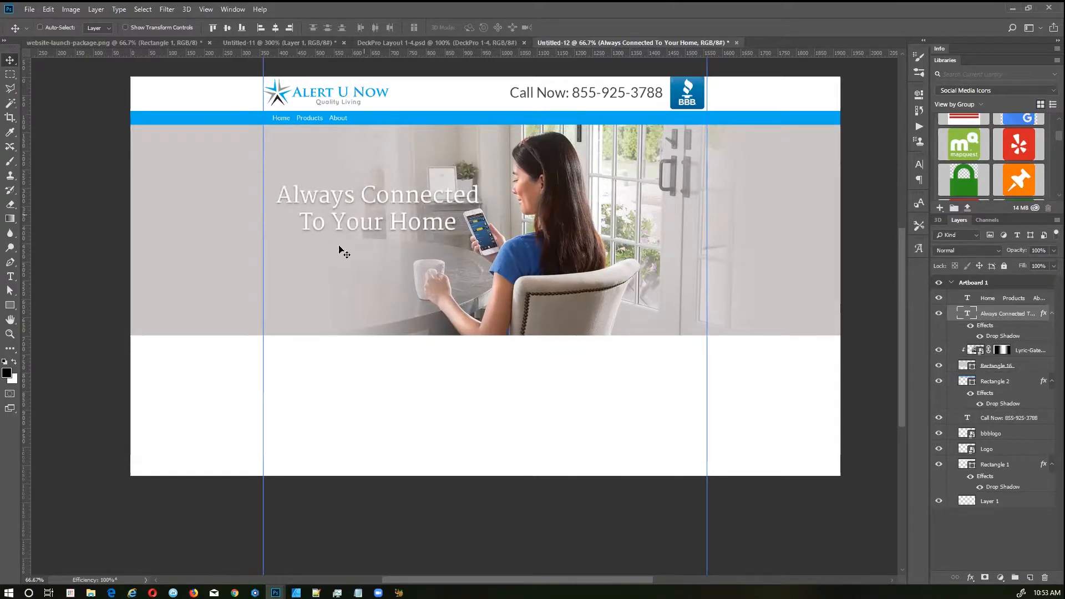
Step: Shift the photo about 58 px right and centre the pasted Request Quote button under the headline
drag(586, 282, 616, 279)
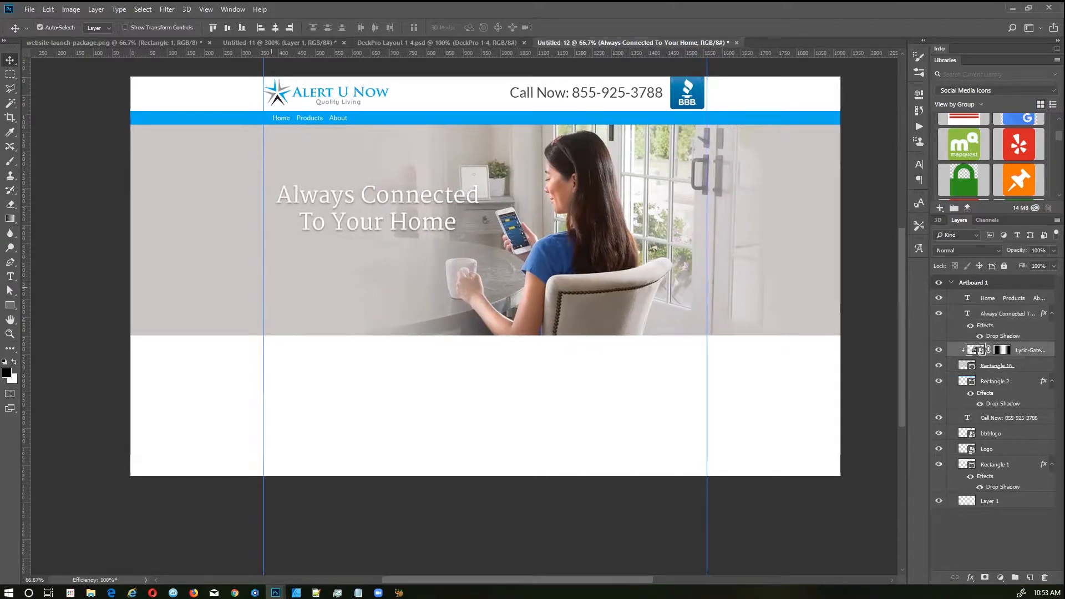
key(ctrl+v)
drag(419, 278, 409, 272)
Step: Bring the hr divider in from AlertUNOW Preview5 and extend the artboard to 1222 px tall
key(ctrl+Tab)
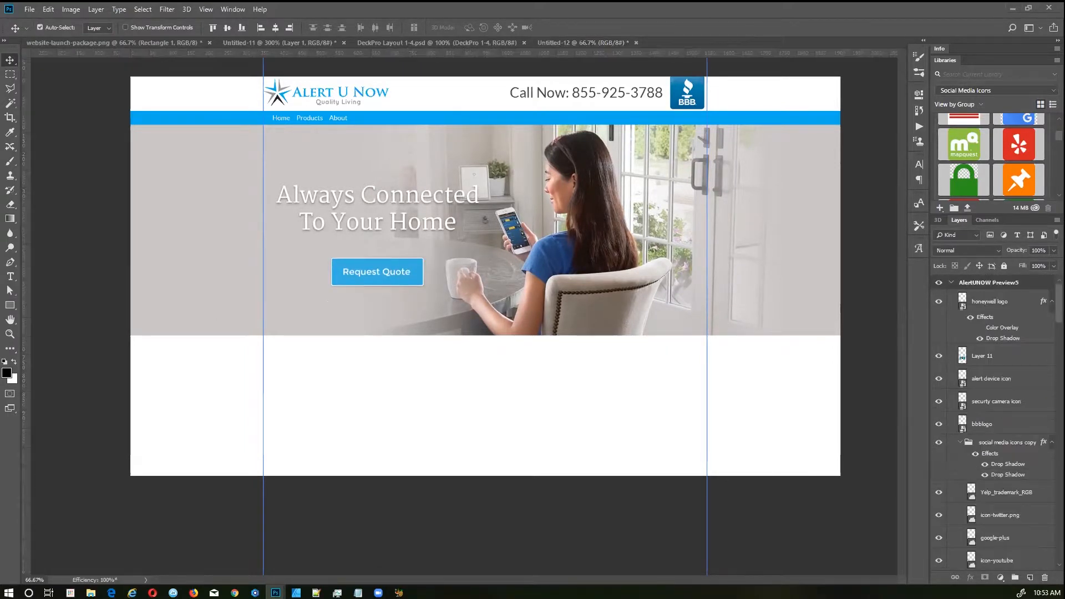
drag(165, 295, 461, 243)
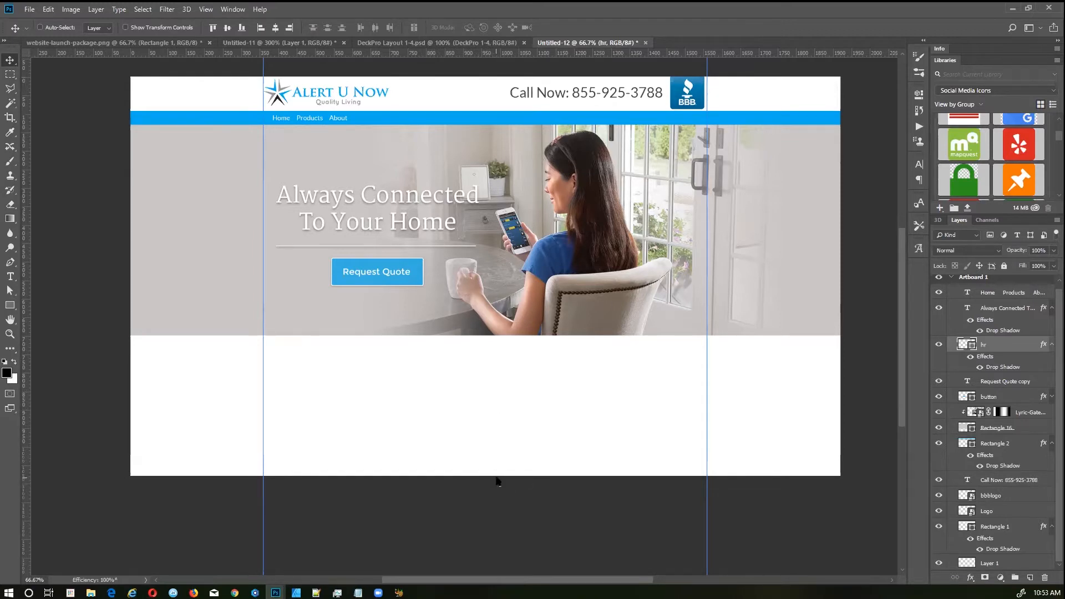
key(shift+v)
drag(489, 476, 487, 528)
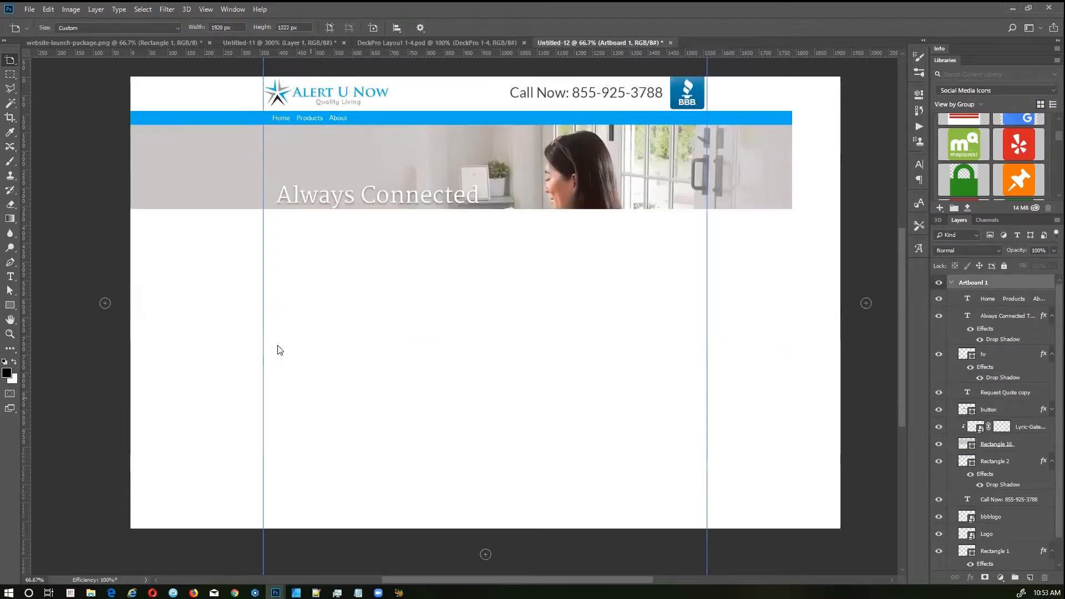
Step: Add a paragraph text box below the hero with black placeholder text 'dfsdfsdfsd'
key(t)
drag(275, 346, 463, 498)
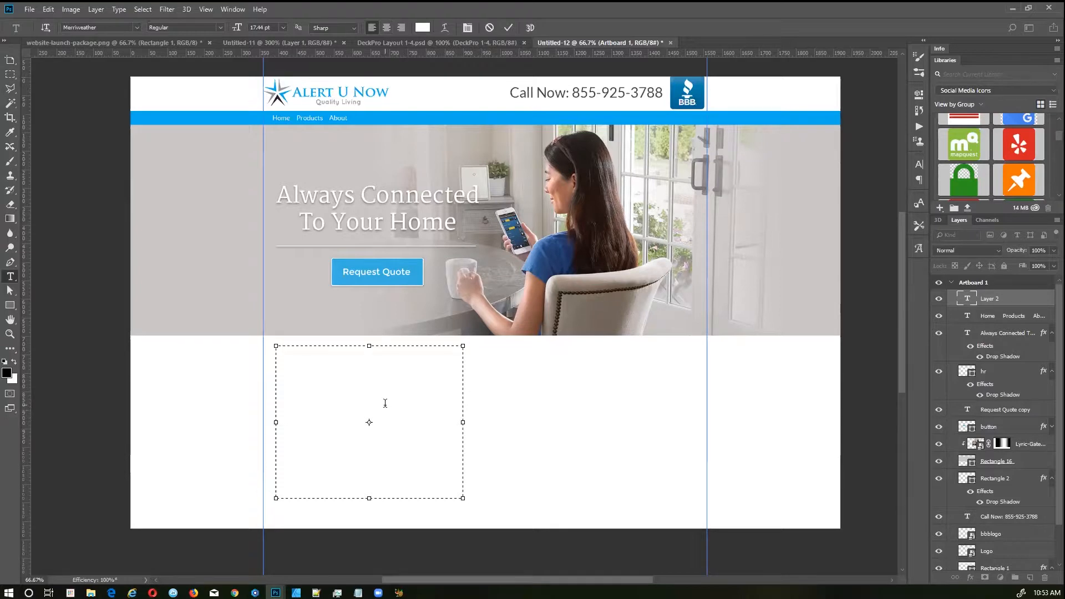
key(ctrl+a)
click(425, 26)
drag(678, 365, 614, 457)
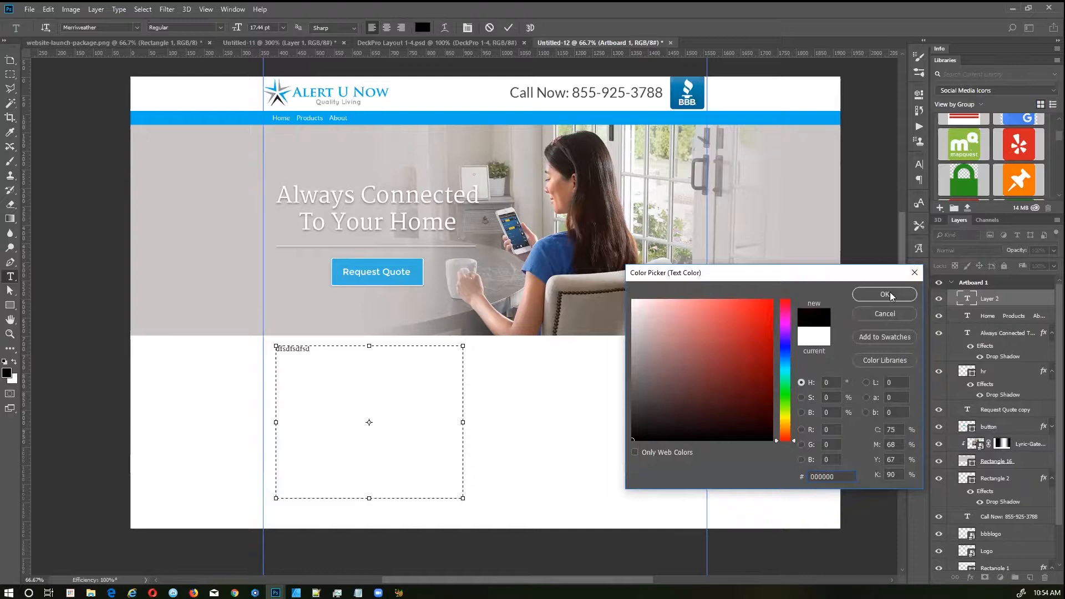
click(885, 294)
click(508, 26)
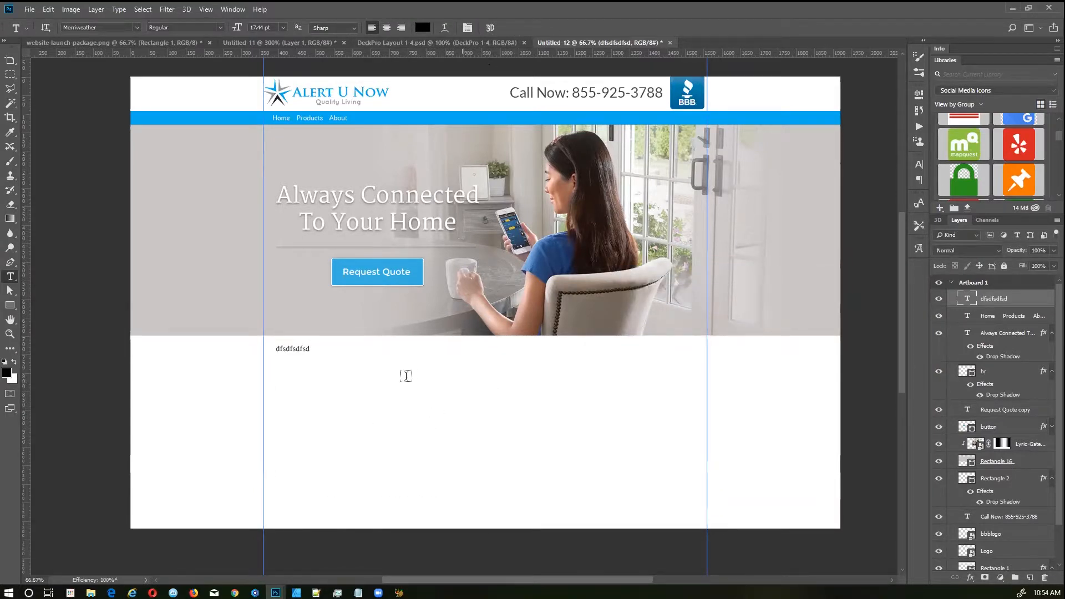
Step: Resize Artboard 1's height to 1287 px
scroll(111, 335, down, 3)
scroll(111, 335, up, 3)
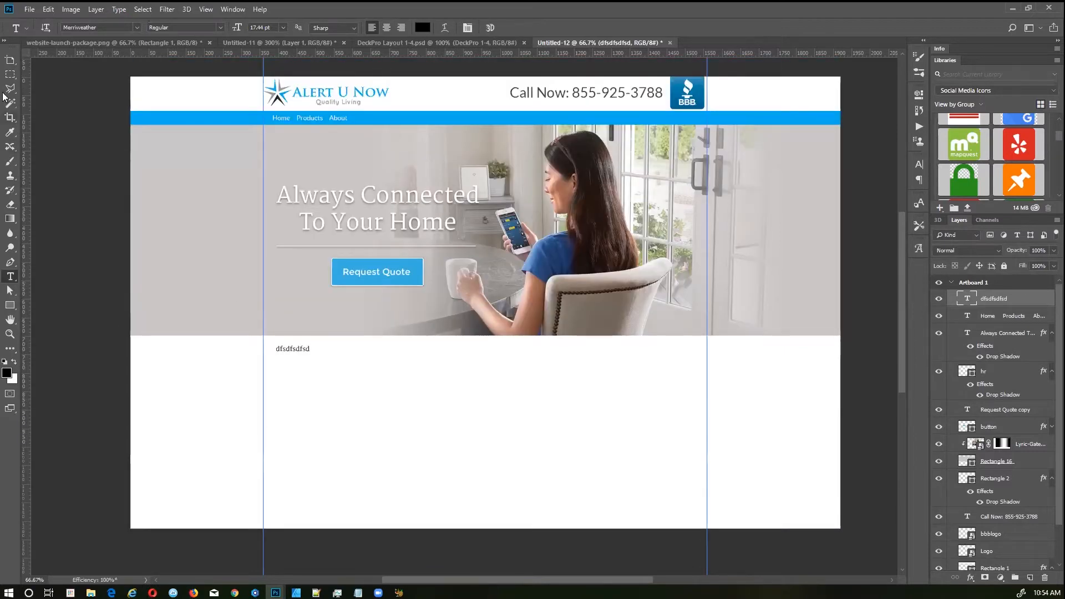
click(10, 59)
click(444, 526)
drag(488, 528, 456, 397)
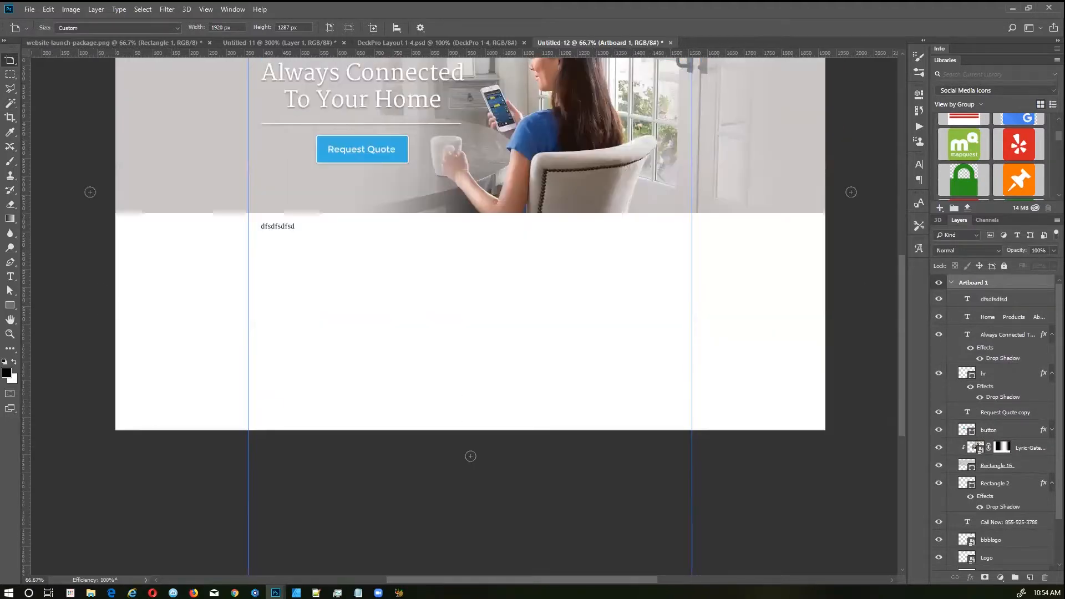
Step: Draw a 270 px full-width Rectangle 17 footer filled with the button's blue #21a3d4
click(10, 305)
drag(78, 340, 851, 440)
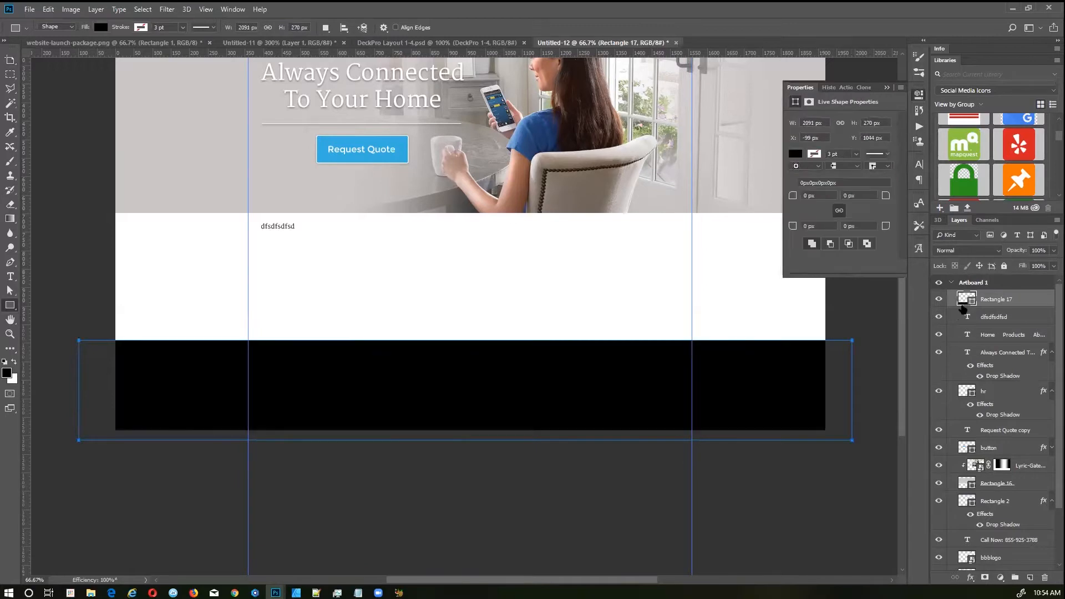
double_click(967, 299)
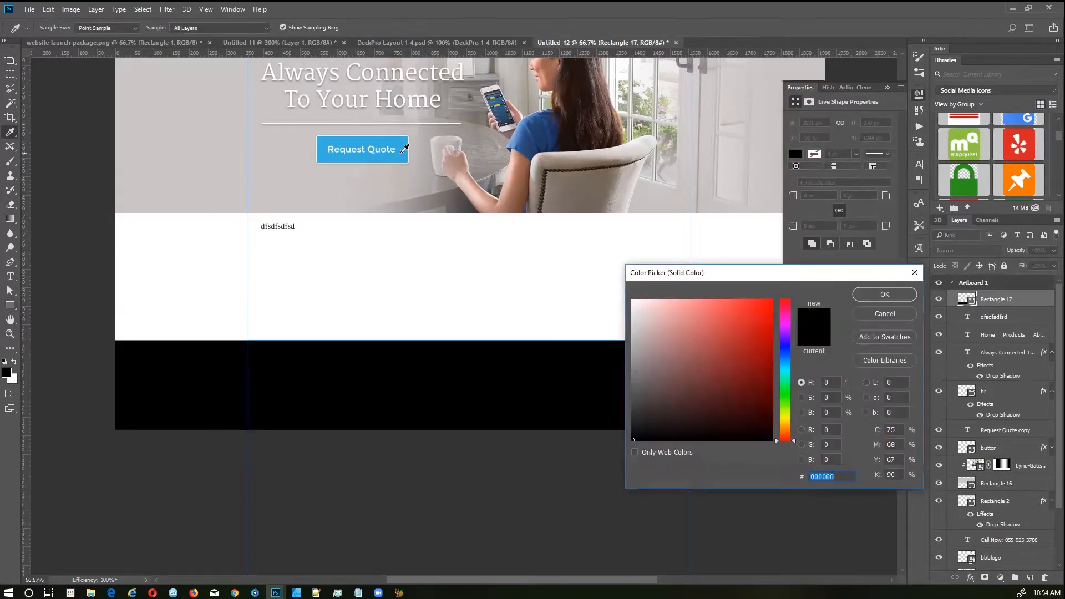
click(401, 153)
drag(746, 325, 750, 323)
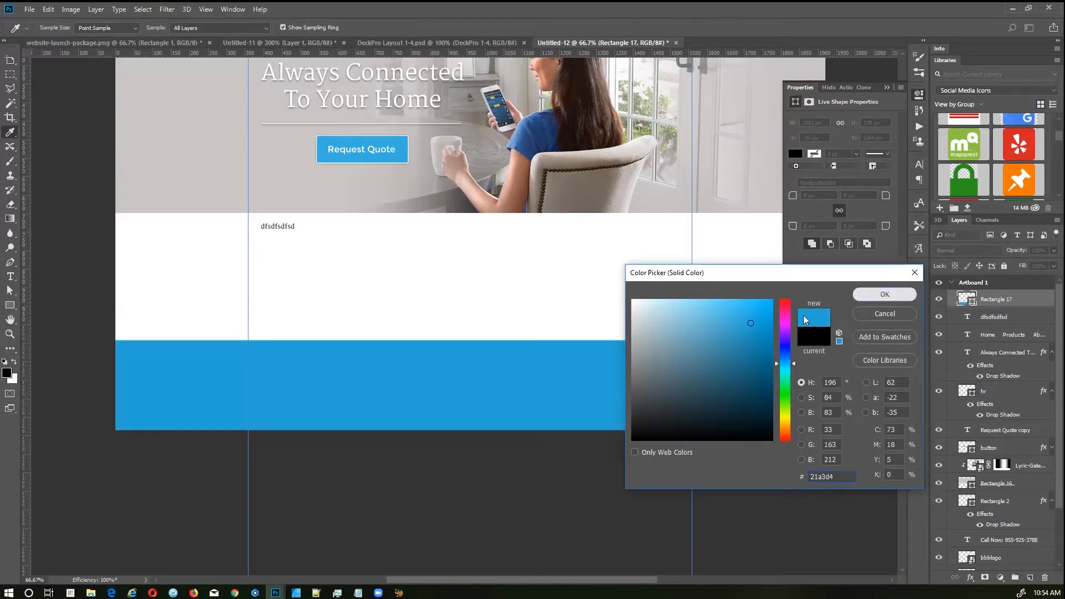
click(882, 295)
key(v)
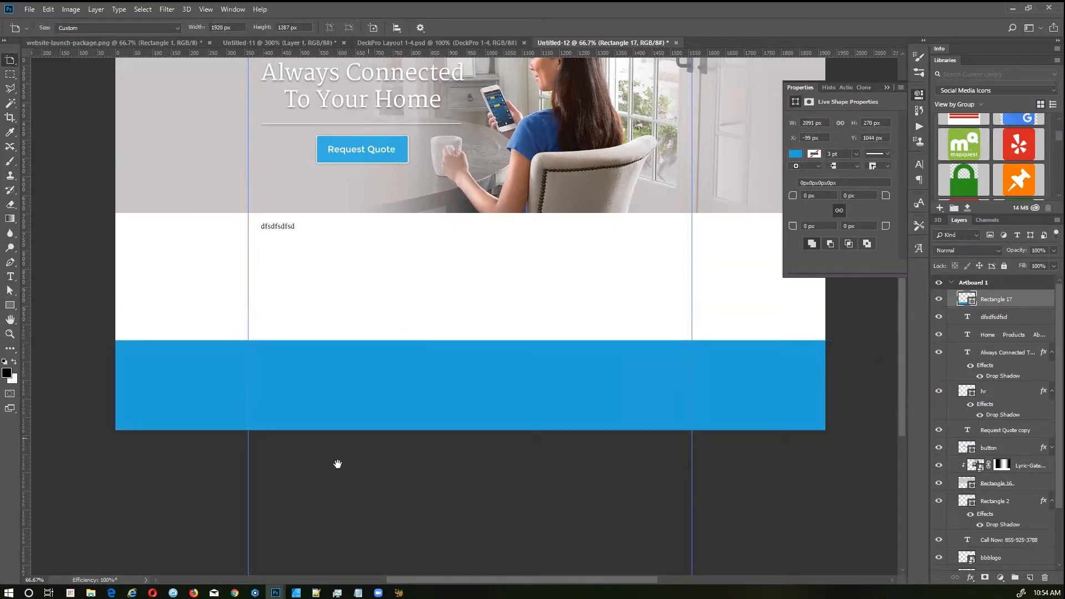
key(ctrl+Tab)
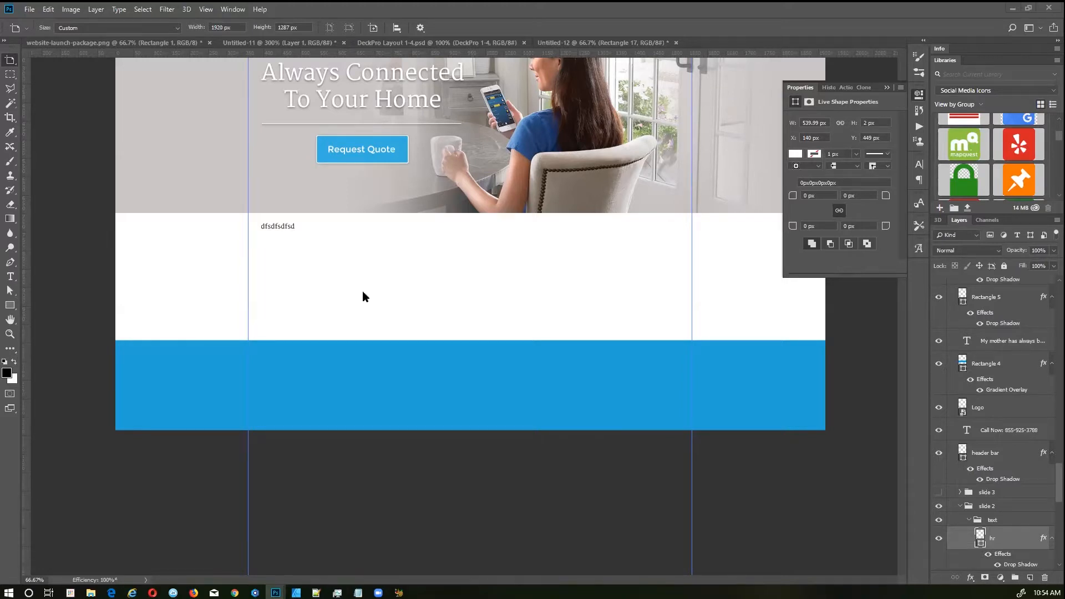
key(ctrl+Tab)
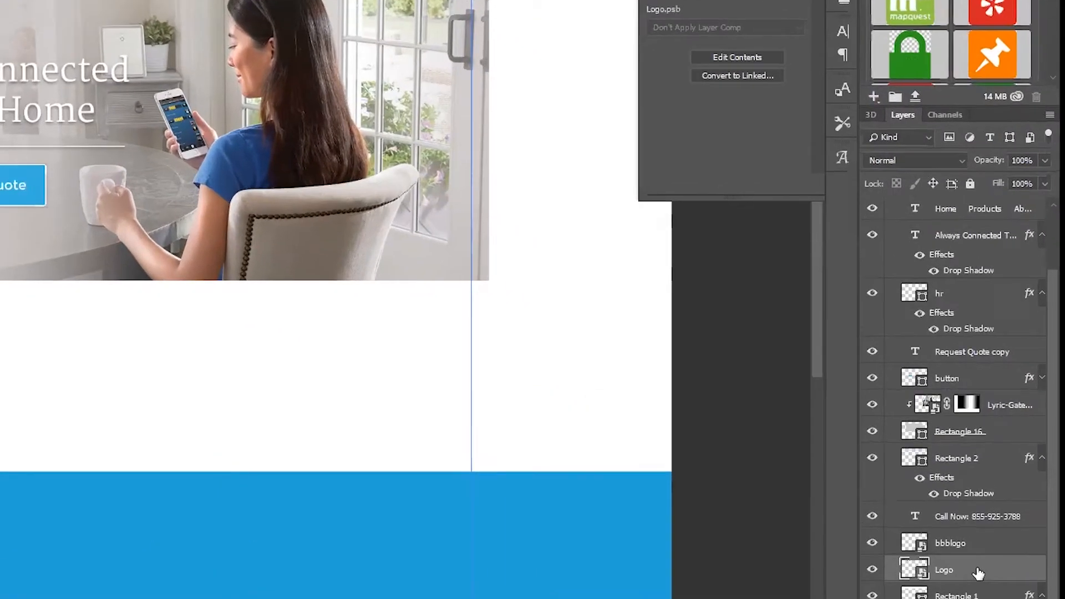
Step: Export the Logo layer as a transparent 400 × 89 px PNG named AlertLogo.png in Pictures
right_click(978, 574)
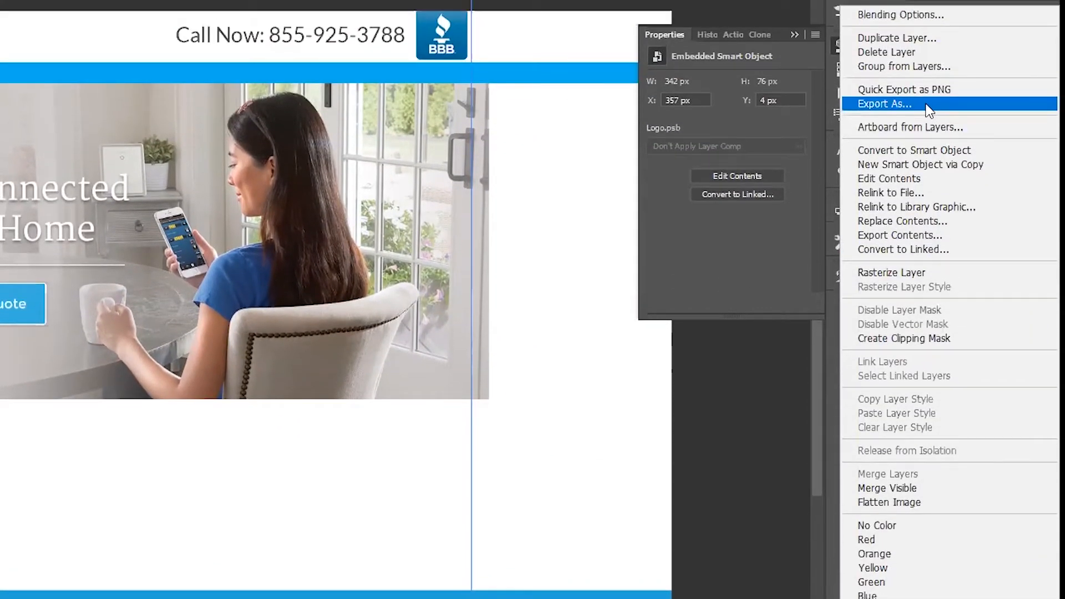
click(928, 106)
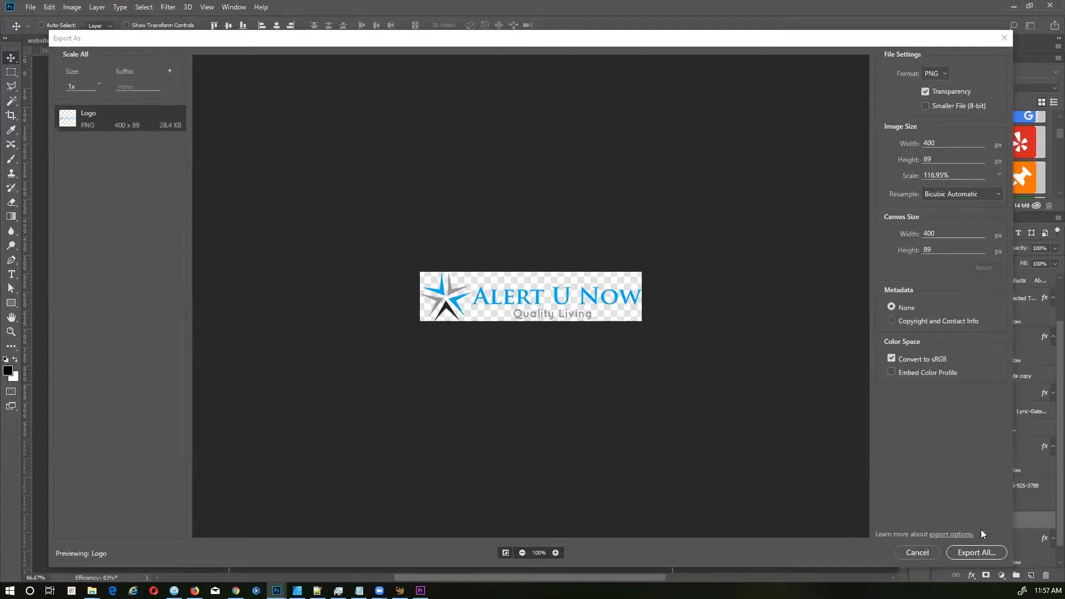
click(972, 552)
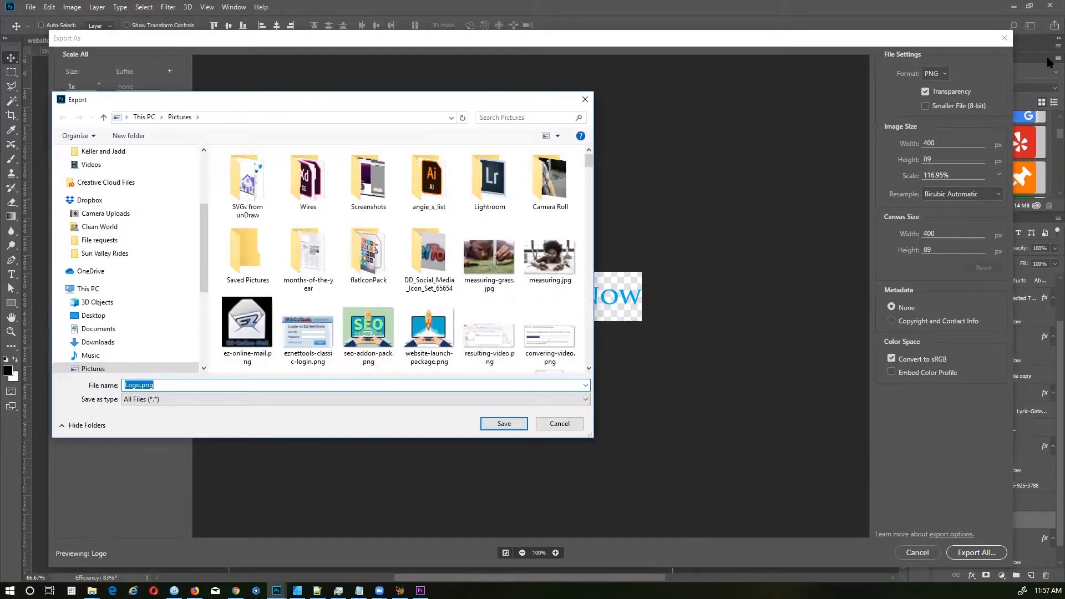
key(Home)
text(Alert)
key(Return)
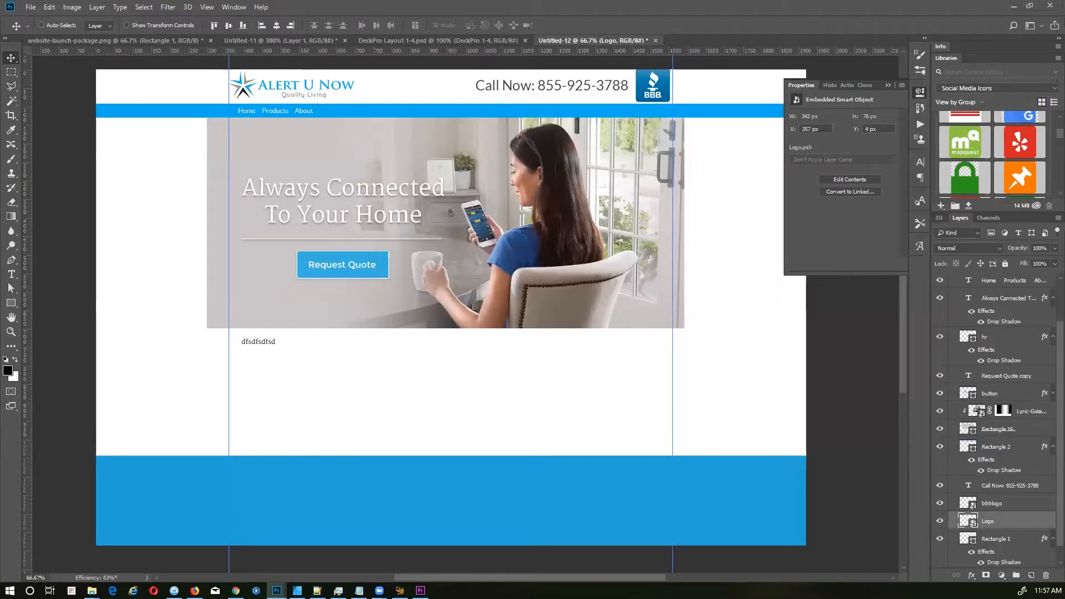
key(alt+Tab)
Step: Drop Alert-Logo.png from the Pictures folder onto TinyPNG for compression
drag(281, 186, 296, 137)
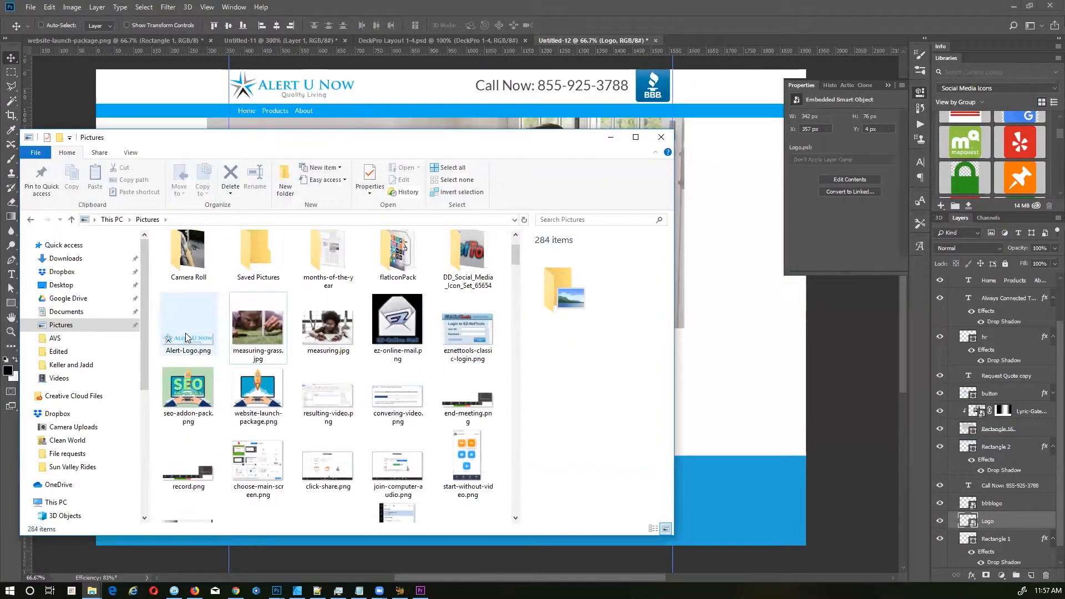
click(186, 337)
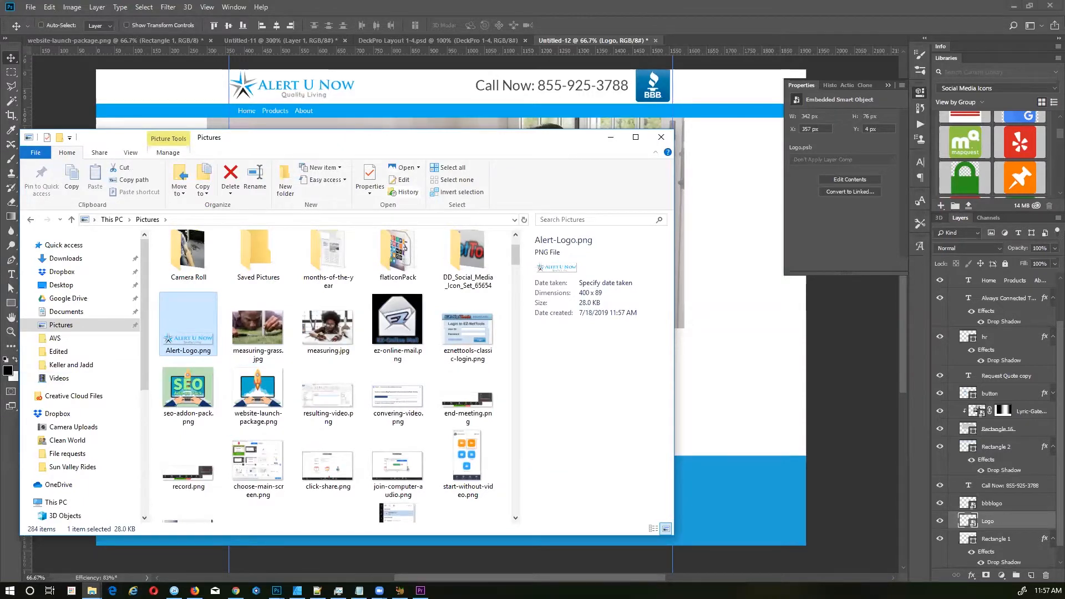
key(alt+Tab)
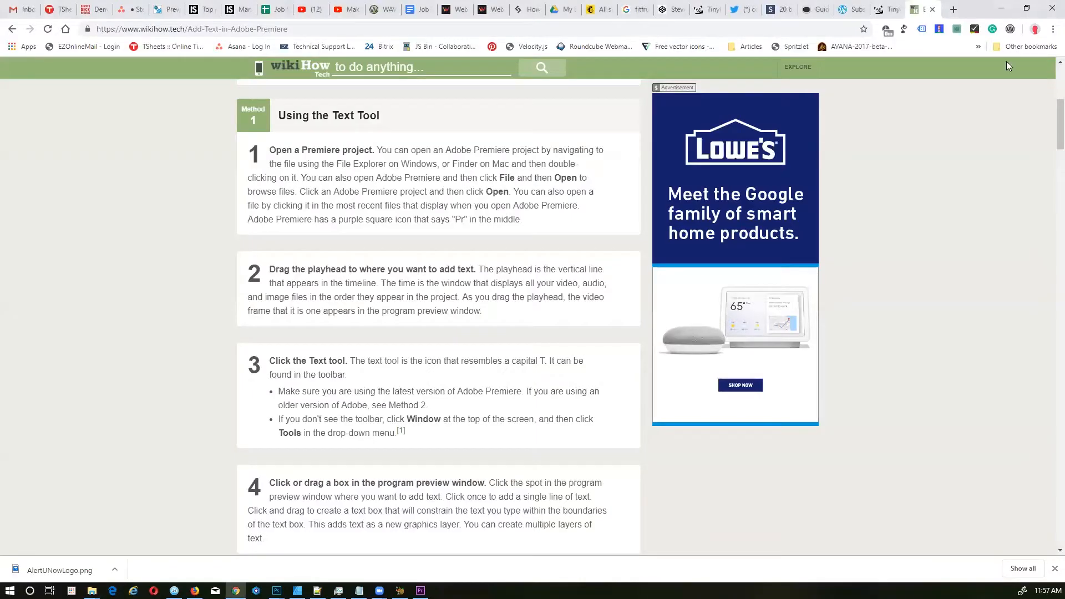
click(886, 8)
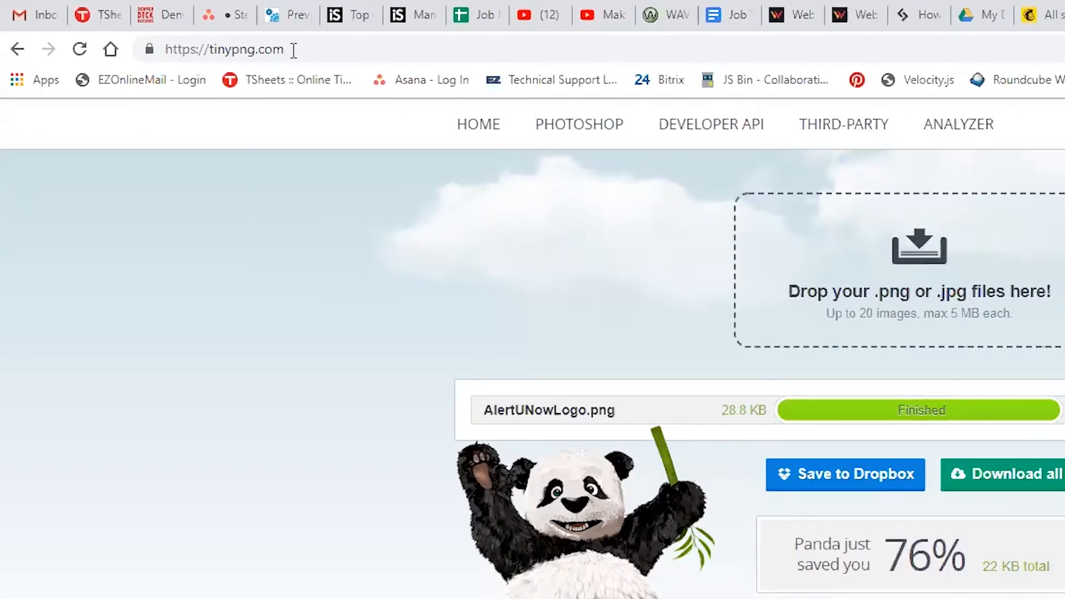
click(154, 32)
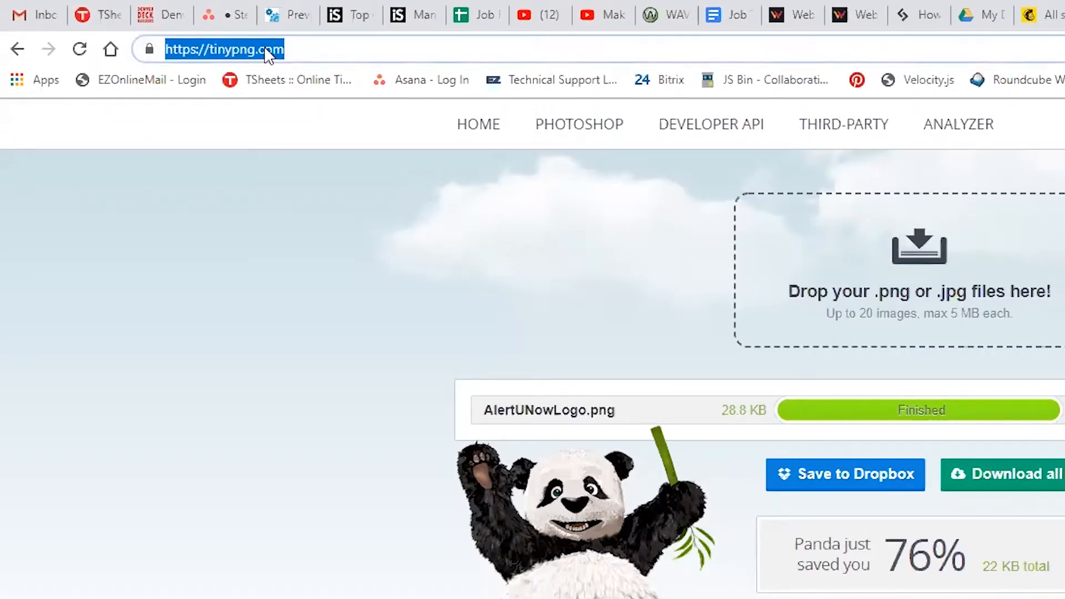
click(92, 591)
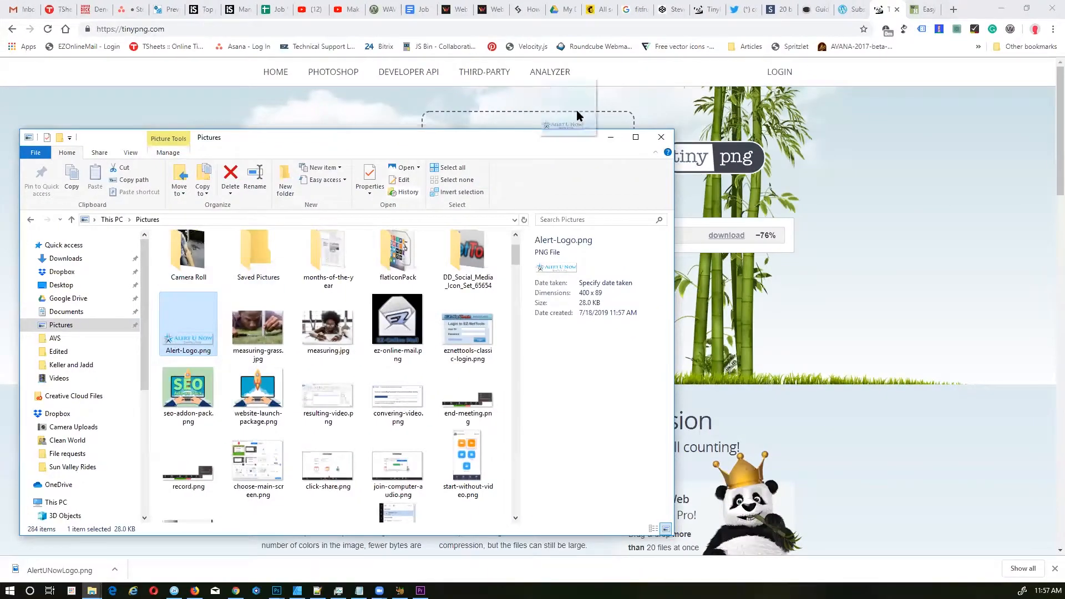
drag(577, 111, 560, 125)
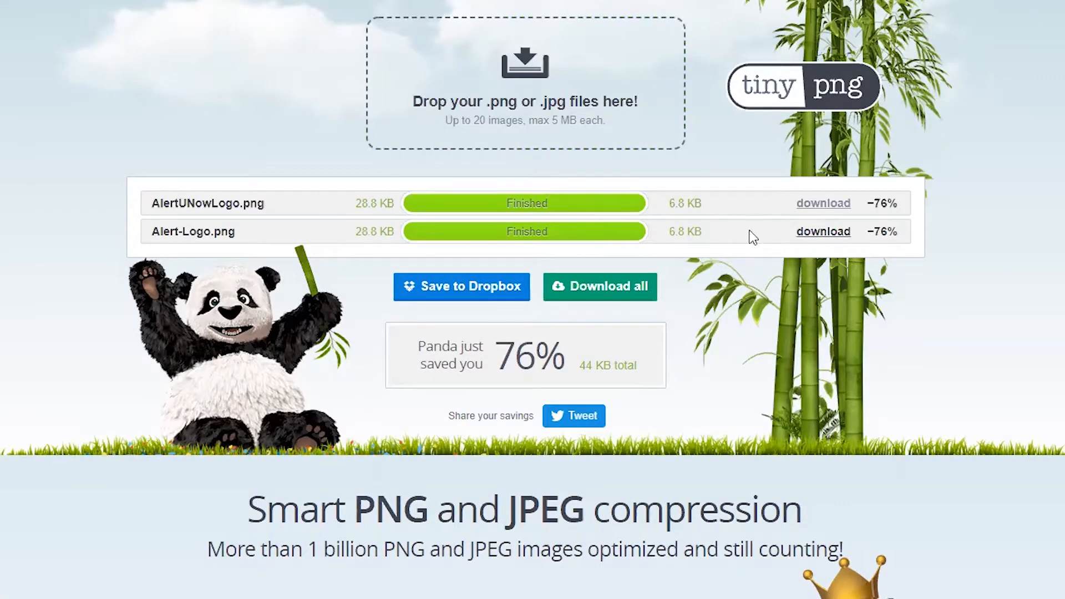
Step: Download the 6.8 KB compressed logo, replacing AlertUNowLogo.png
click(812, 233)
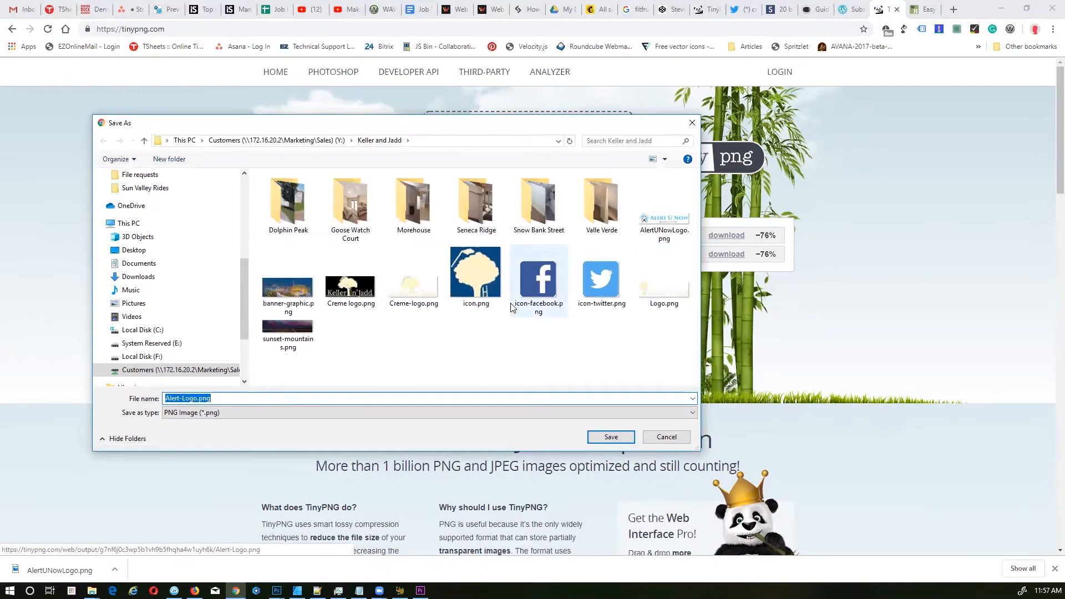
double_click(670, 224)
click(572, 302)
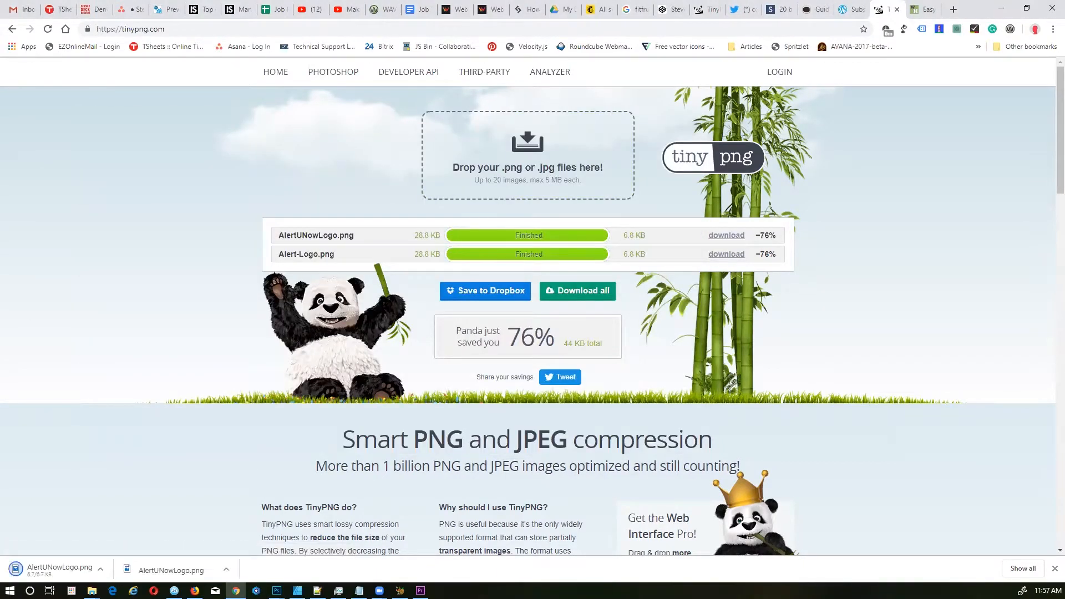
key(alt+Tab)
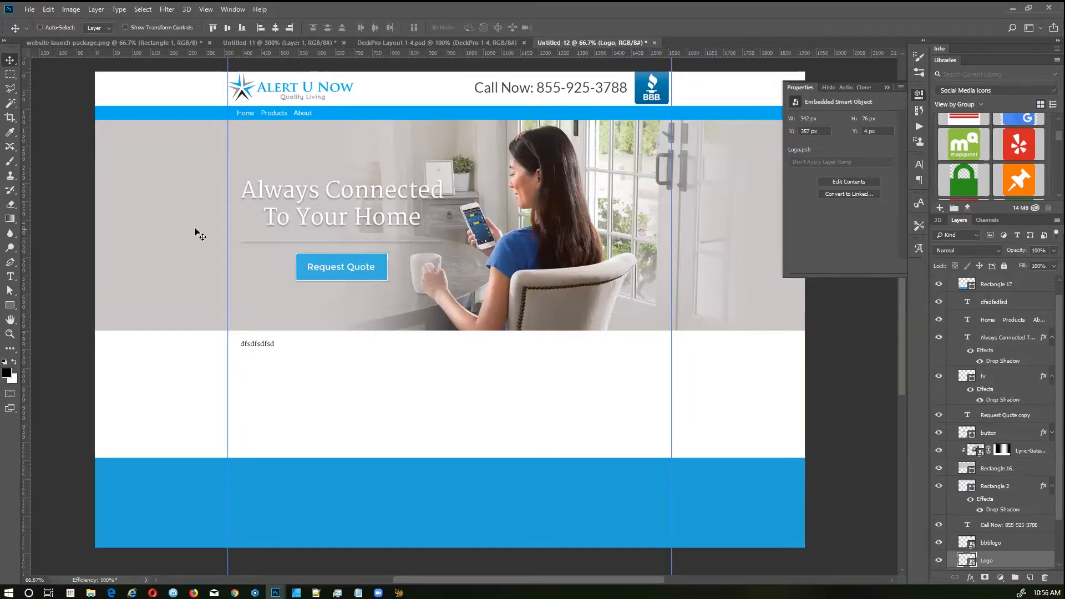
Step: Narrow grey Rectangle 16 from the left to 1291 px wide, then commit an unchanged photo transform
ctrl+click(172, 238)
key(ctrl+t)
drag(33, 225, 207, 216)
key(Return)
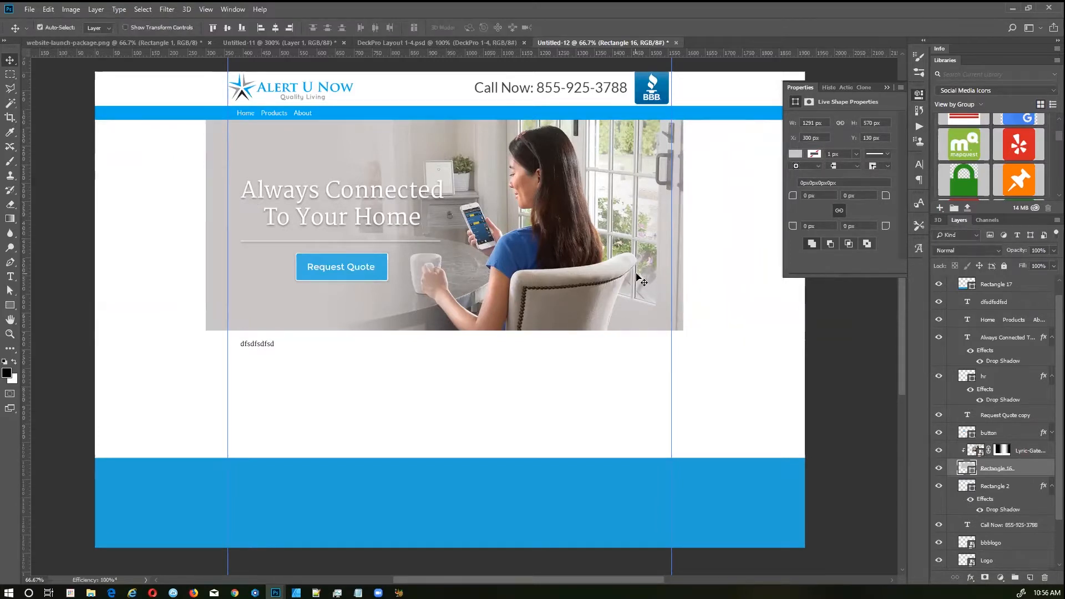
ctrl+click(633, 273)
key(ctrl+t)
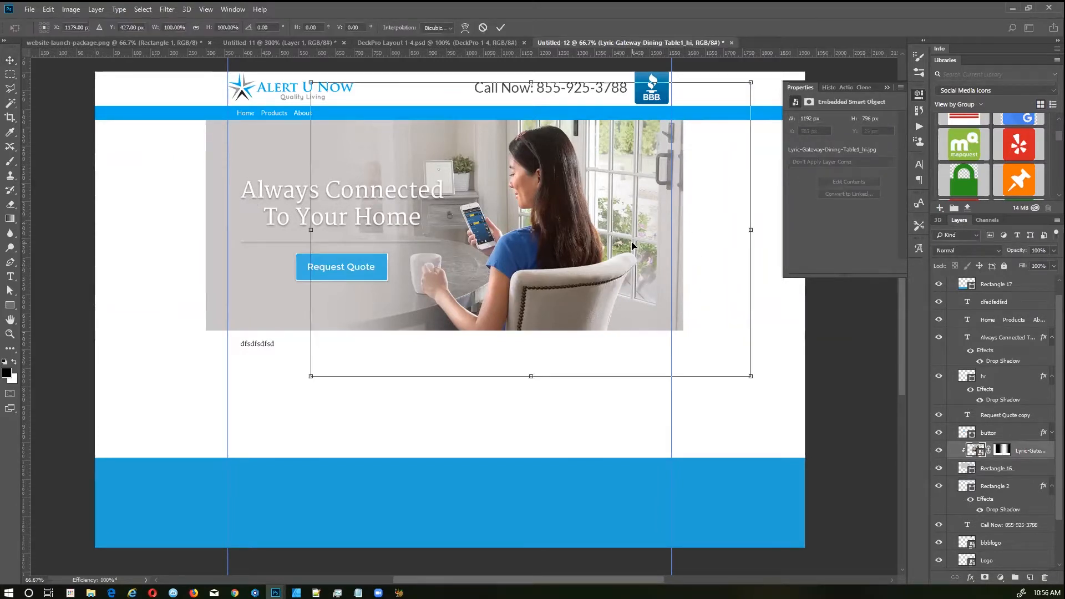
key(Return)
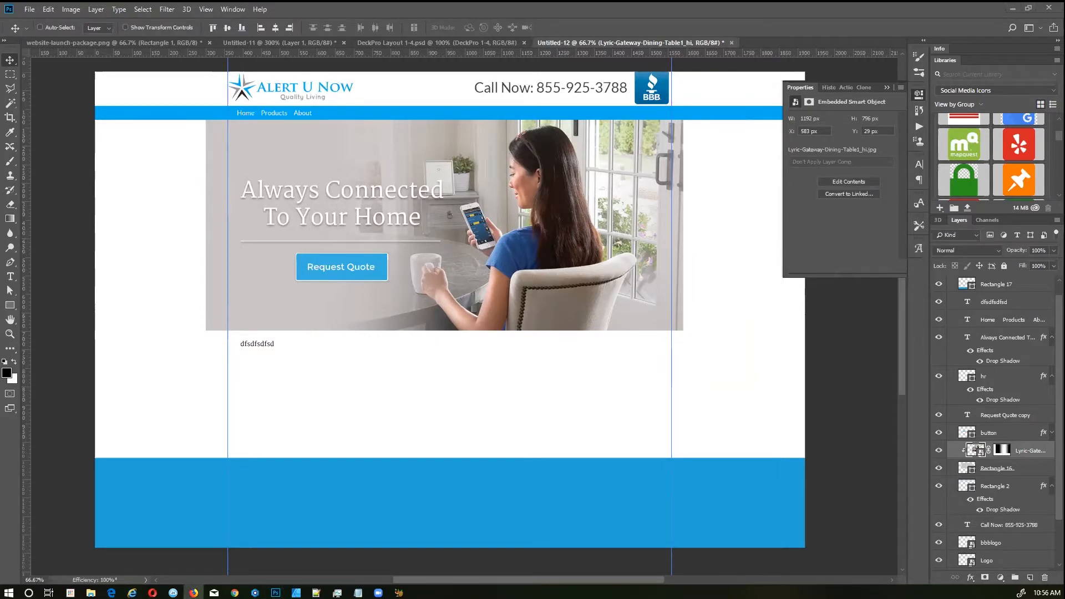
key(alt+Tab)
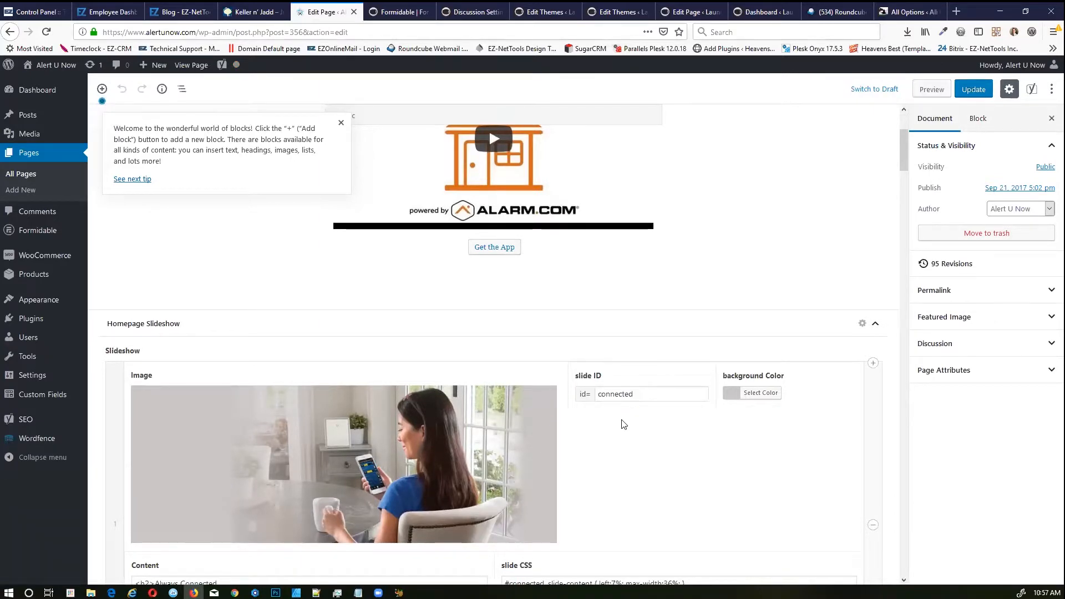
Step: Review the Homepage Slideshow slide fields and open the live homepage
click(663, 397)
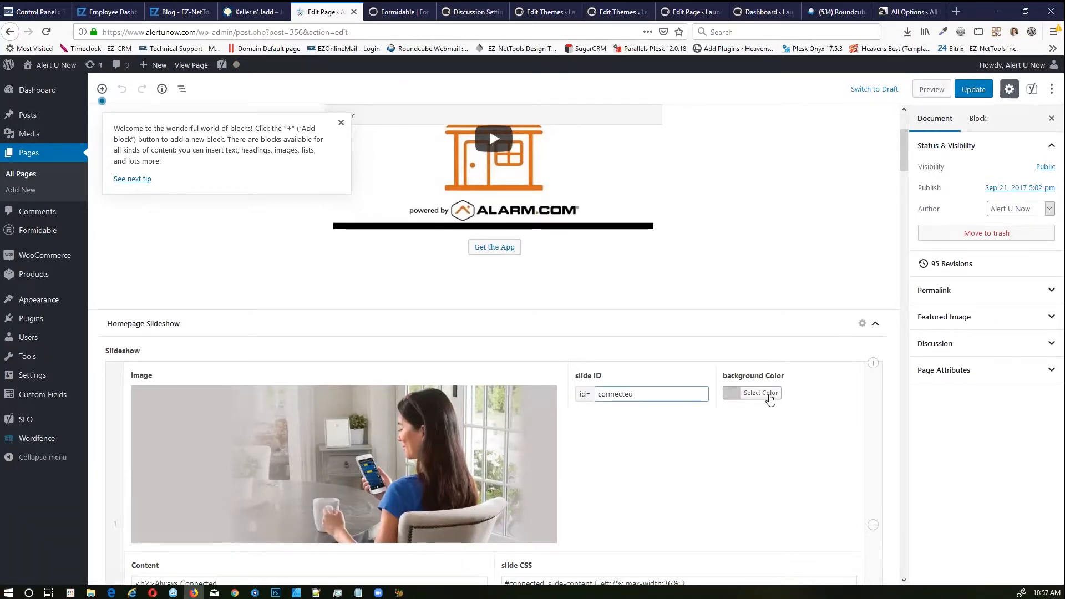
scroll(761, 394, down, 9)
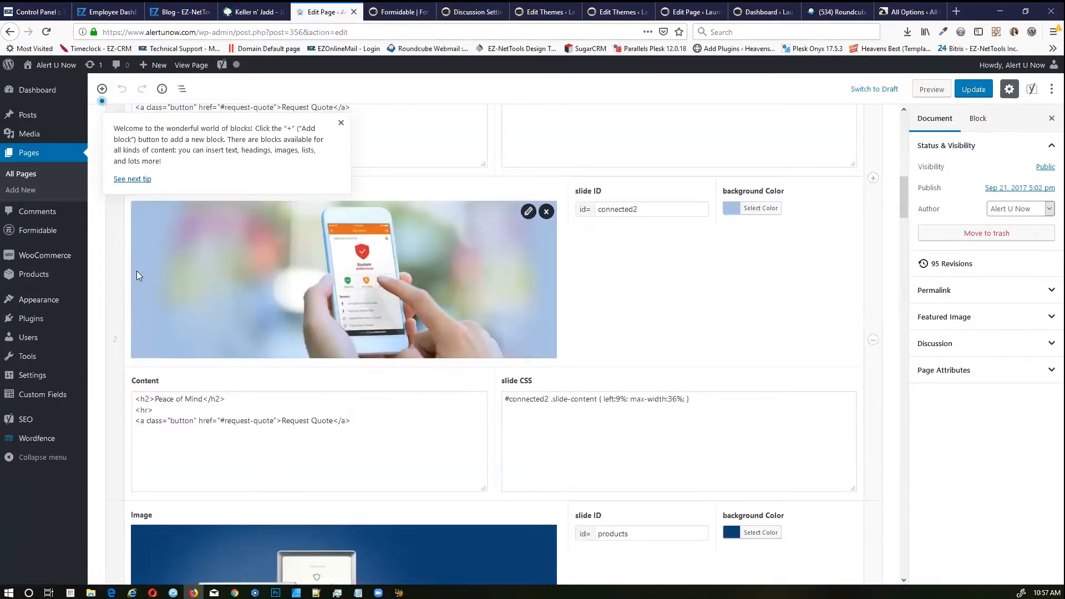
click(191, 65)
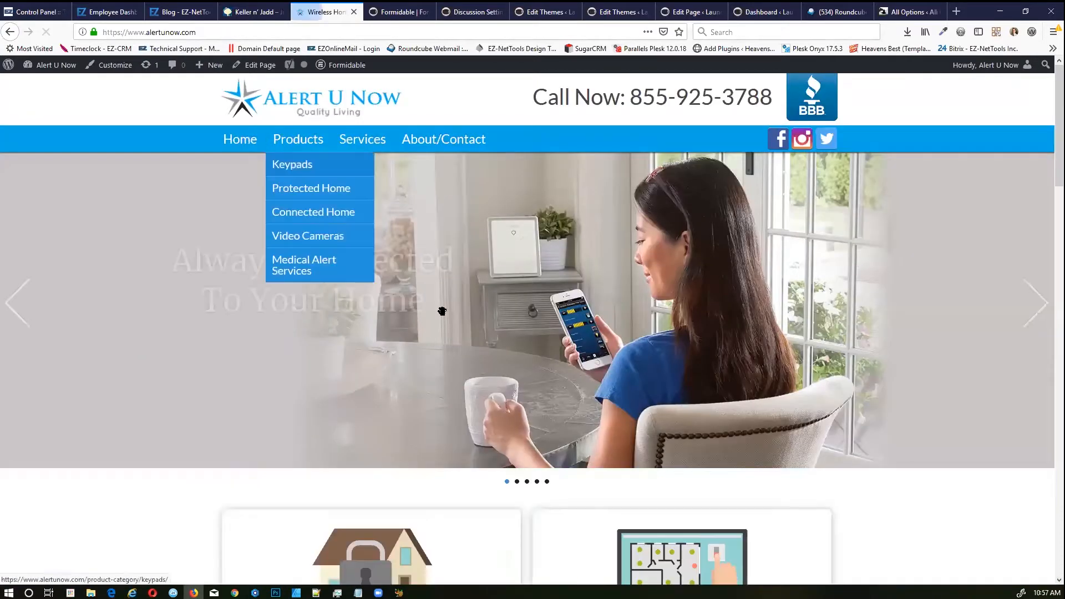
Step: Cycle through Peace of Mind, Keep Your Family Safe, Lyric Controller and back to Always Connected
click(1035, 304)
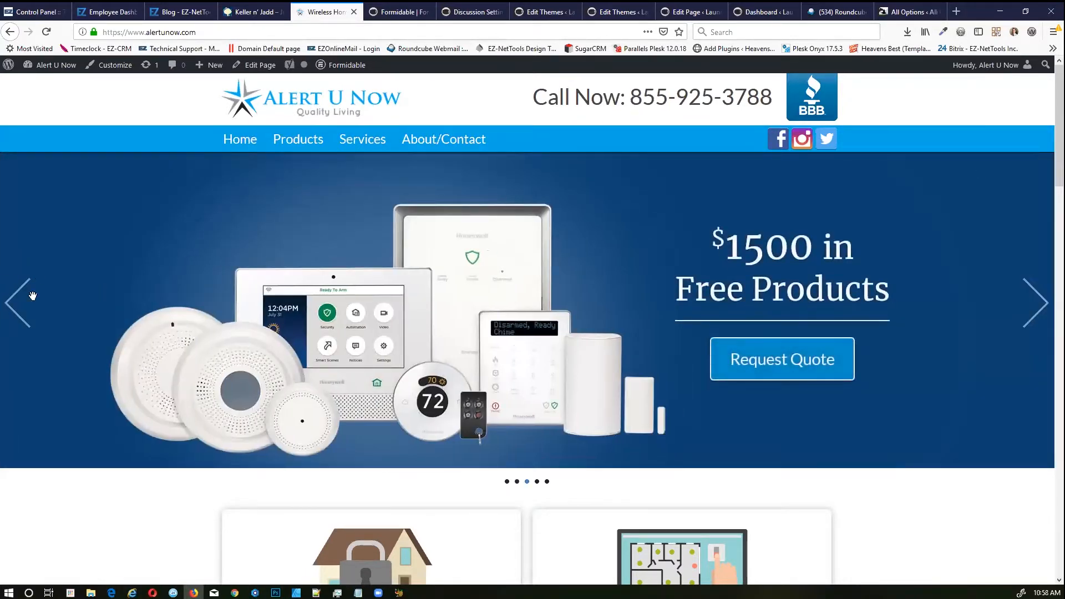
click(19, 304)
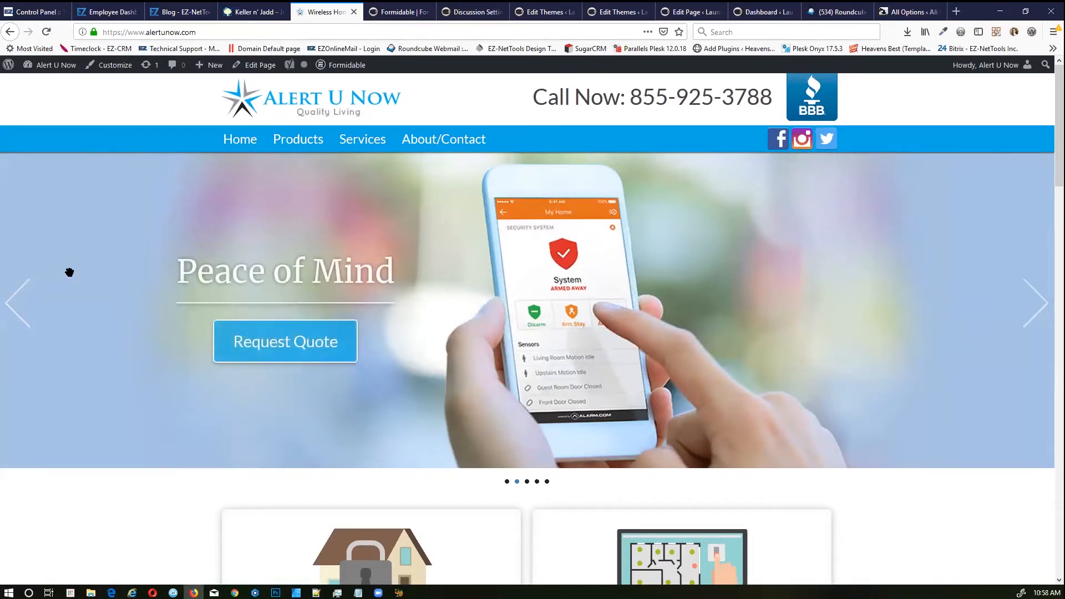
click(1036, 306)
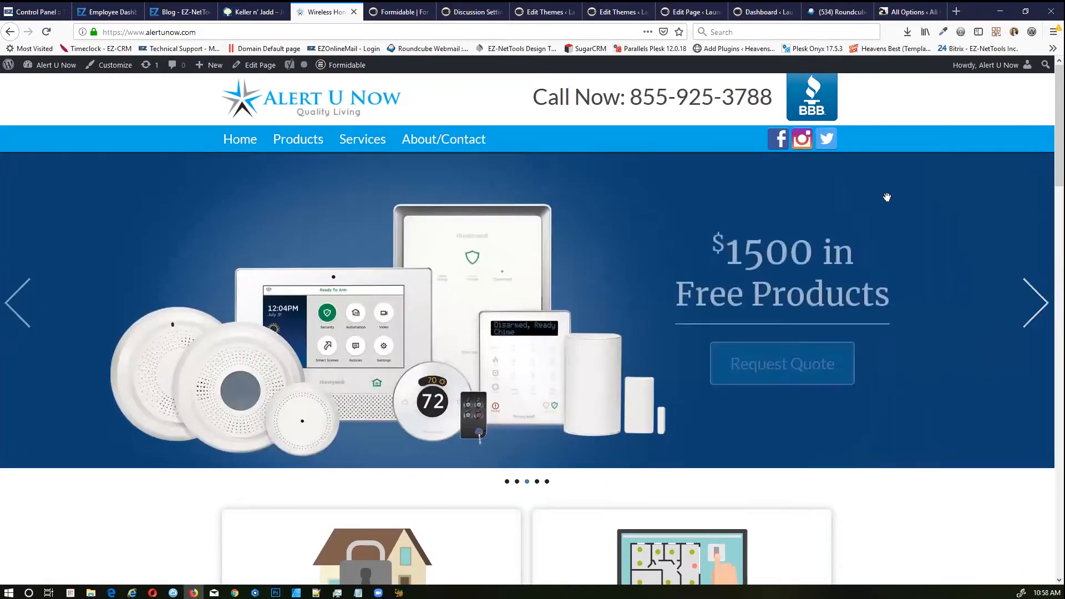
click(1036, 311)
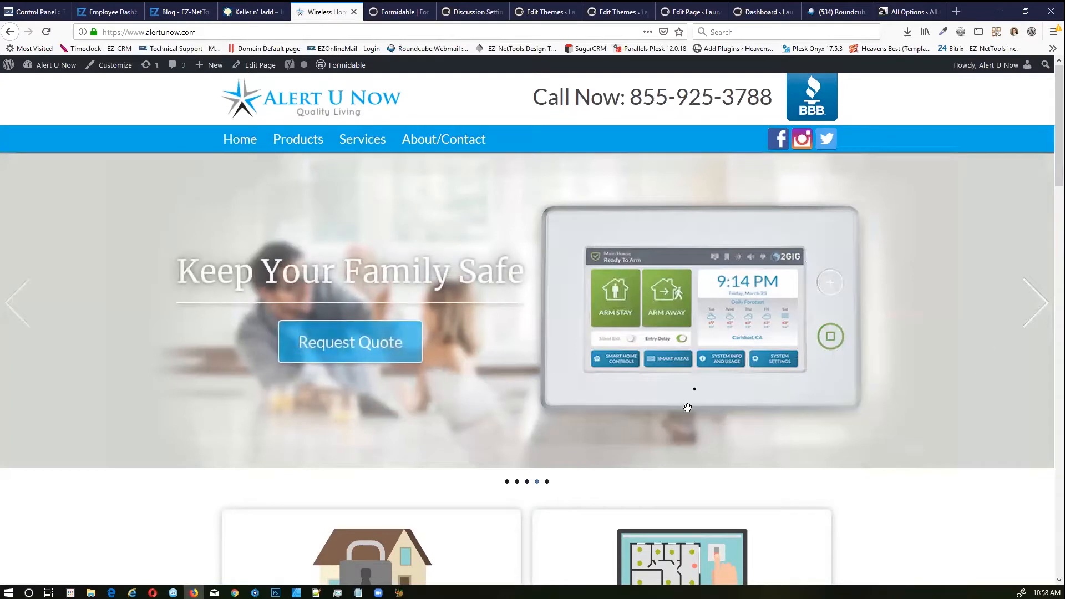
click(1035, 312)
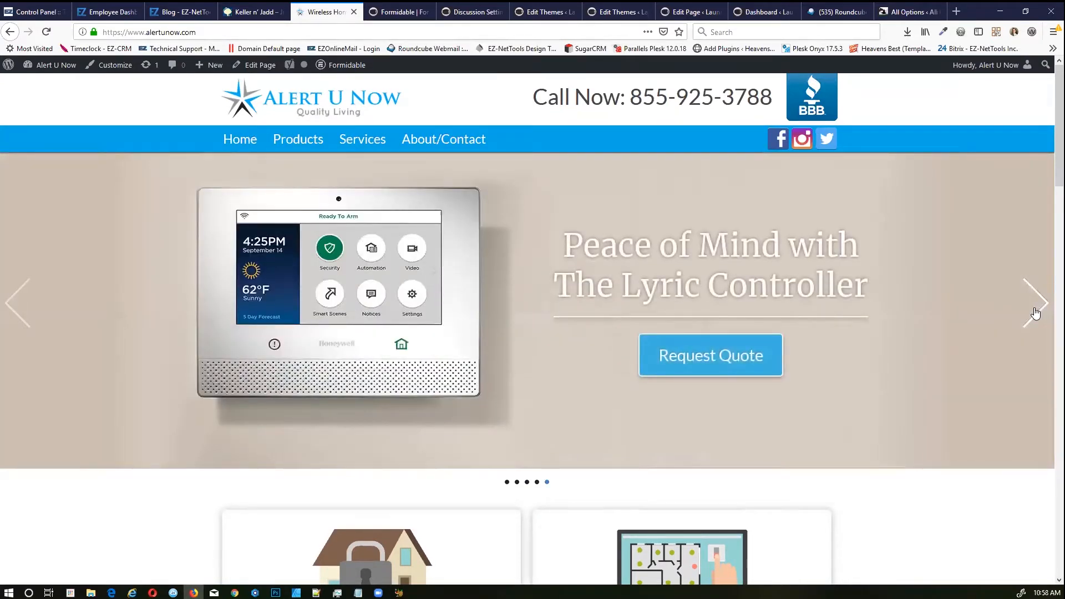
click(1035, 312)
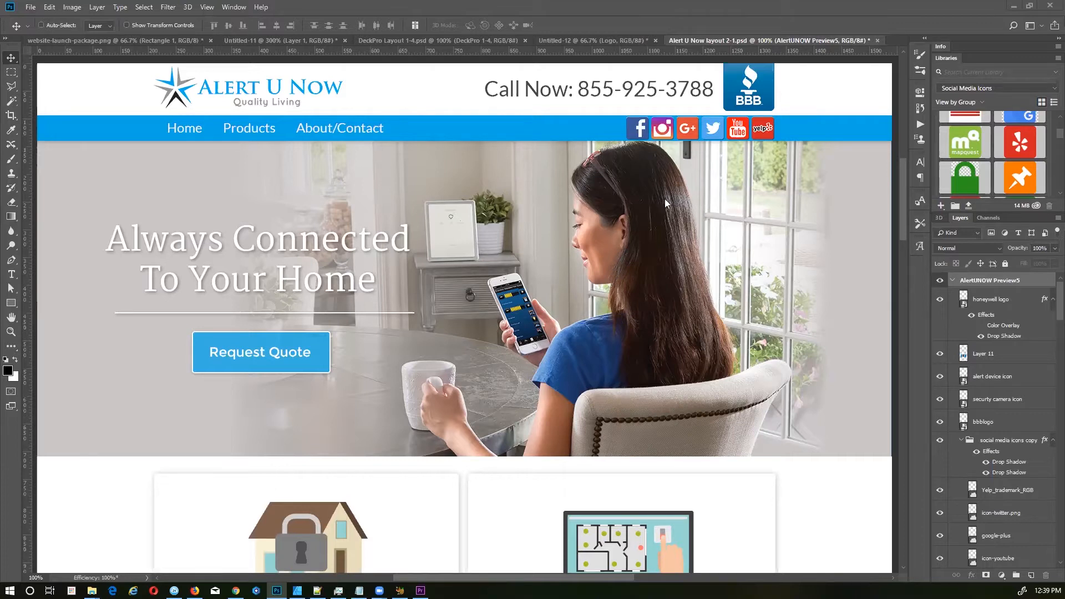
Step: Export the AlertUNOW Preview5 artboard as a 65% quality JPG into the AlertUNow folder
right_click(1017, 281)
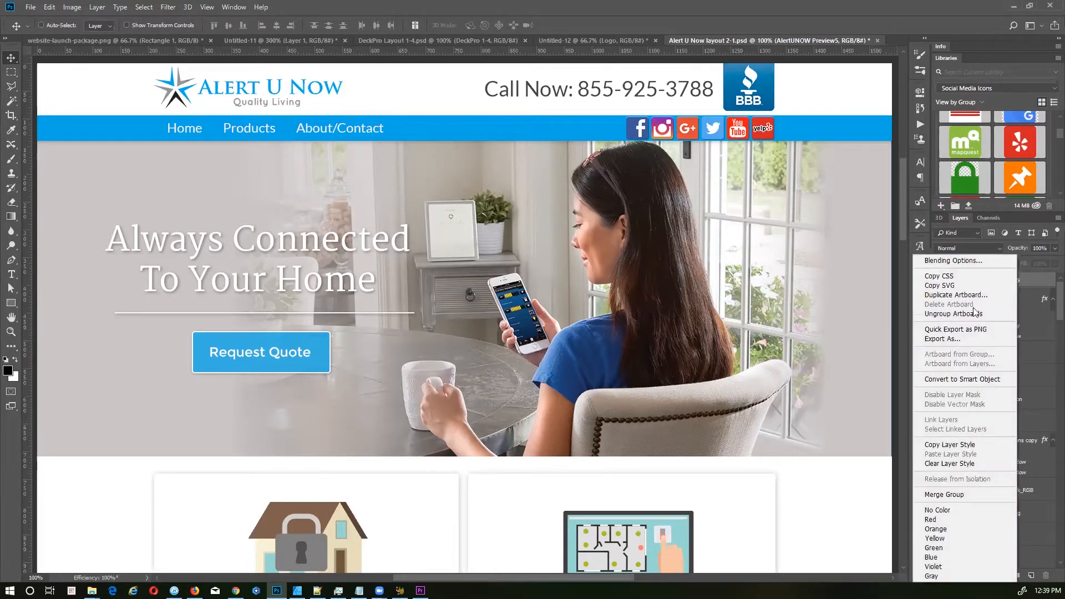
click(961, 330)
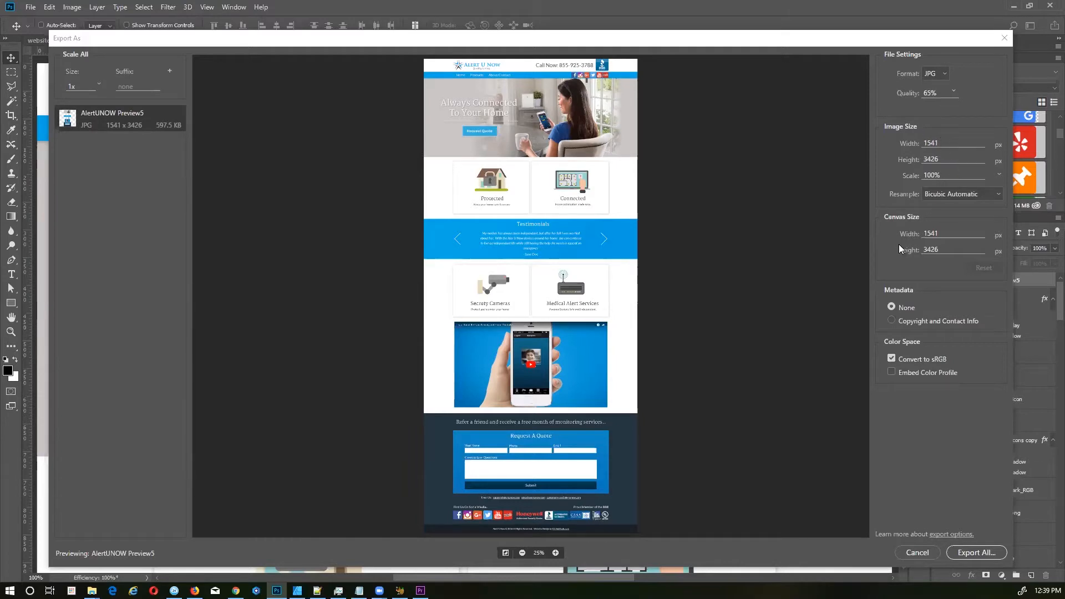
click(970, 553)
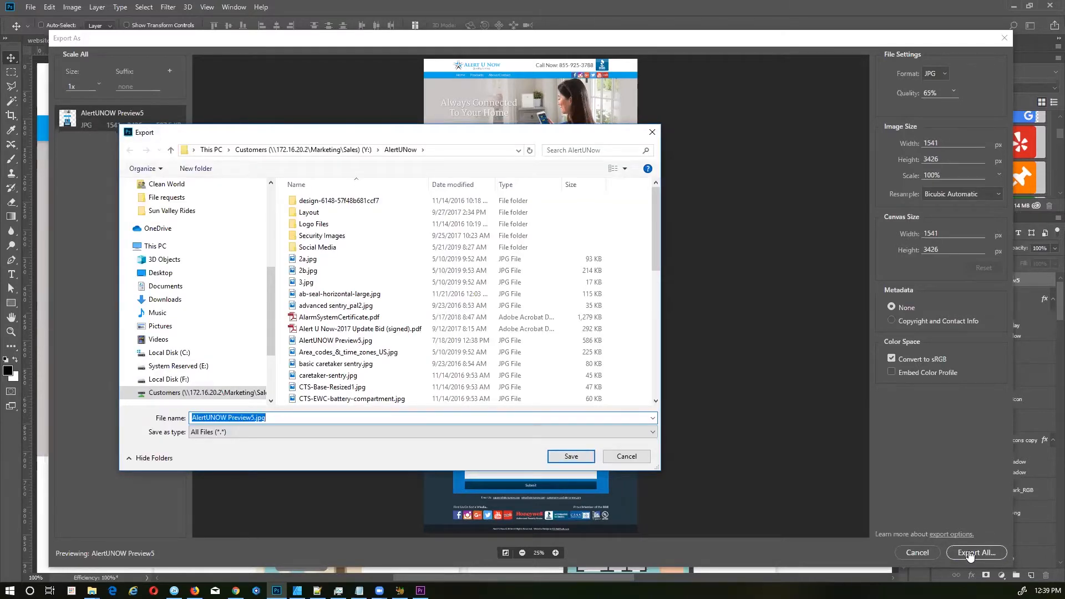
click(571, 456)
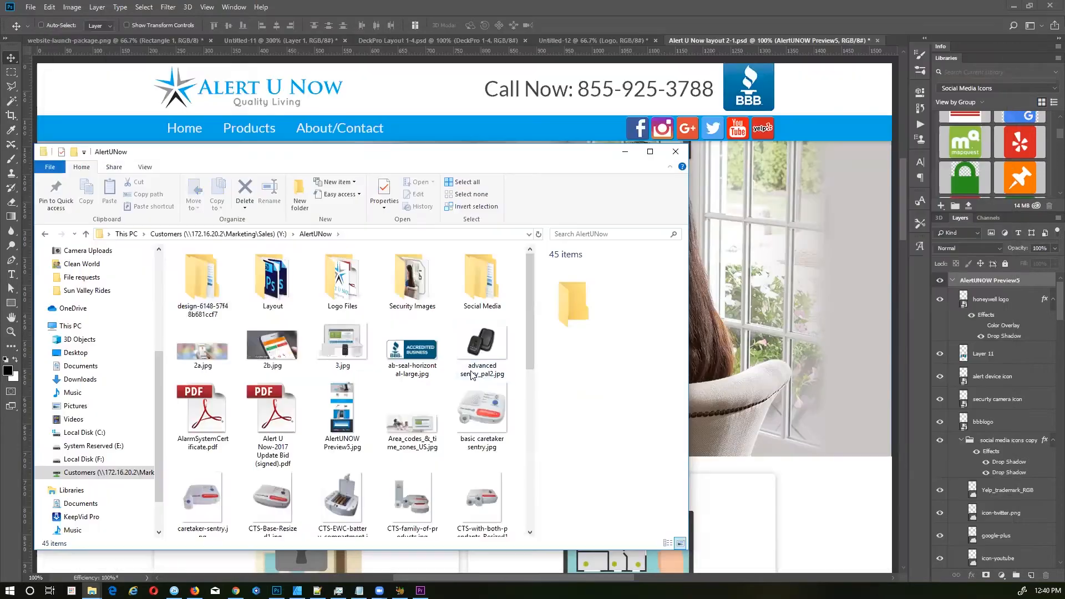
click(357, 407)
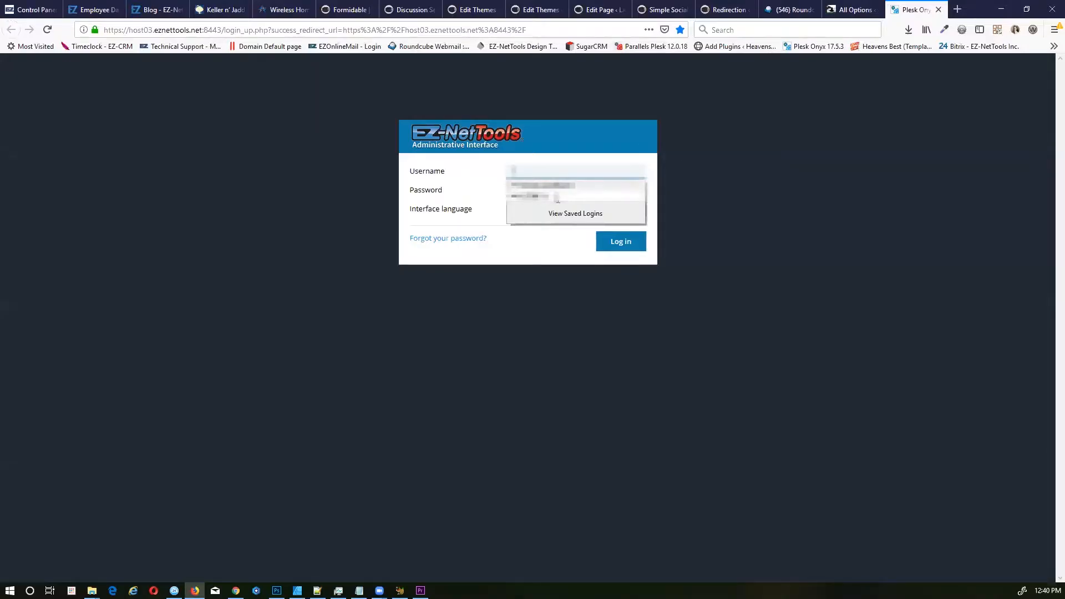
Step: Log in to Plesk with the saved admin login and browse alertunow.com's httpdocs in File Manager
click(558, 196)
click(622, 244)
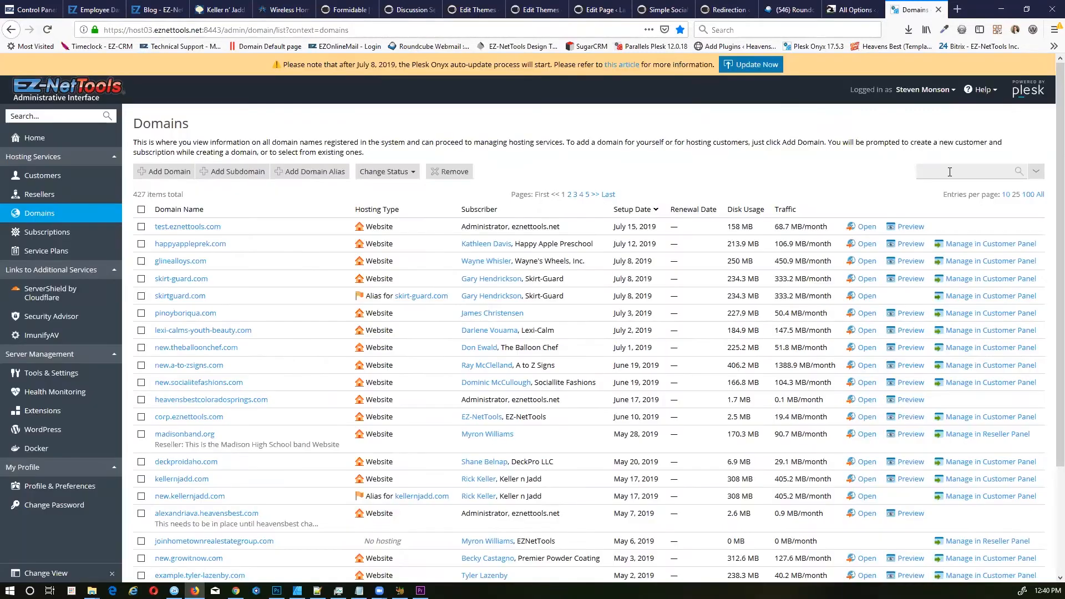
text(alert)
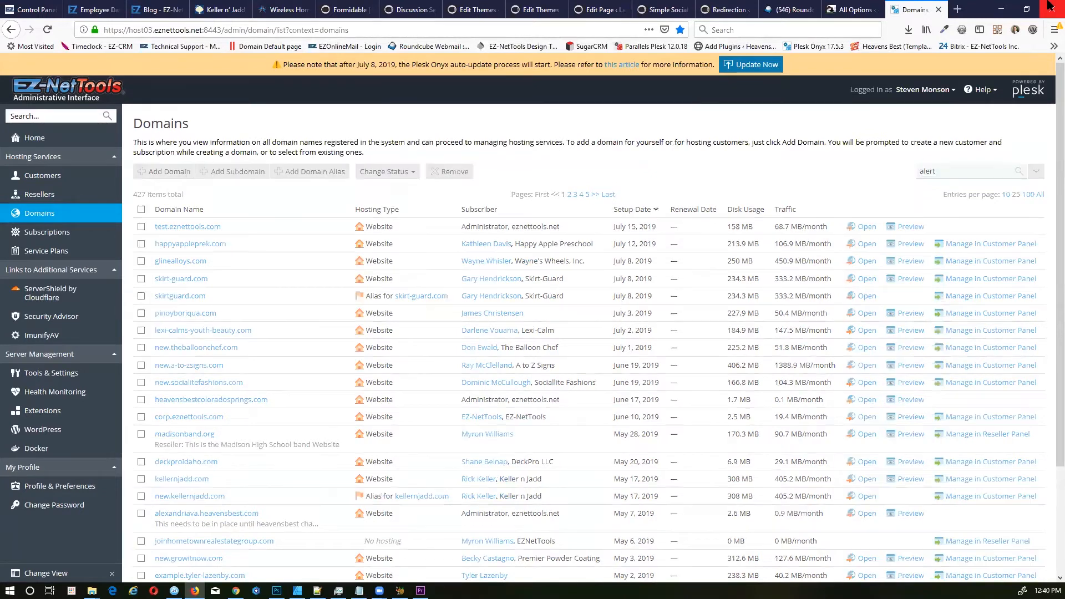
click(182, 231)
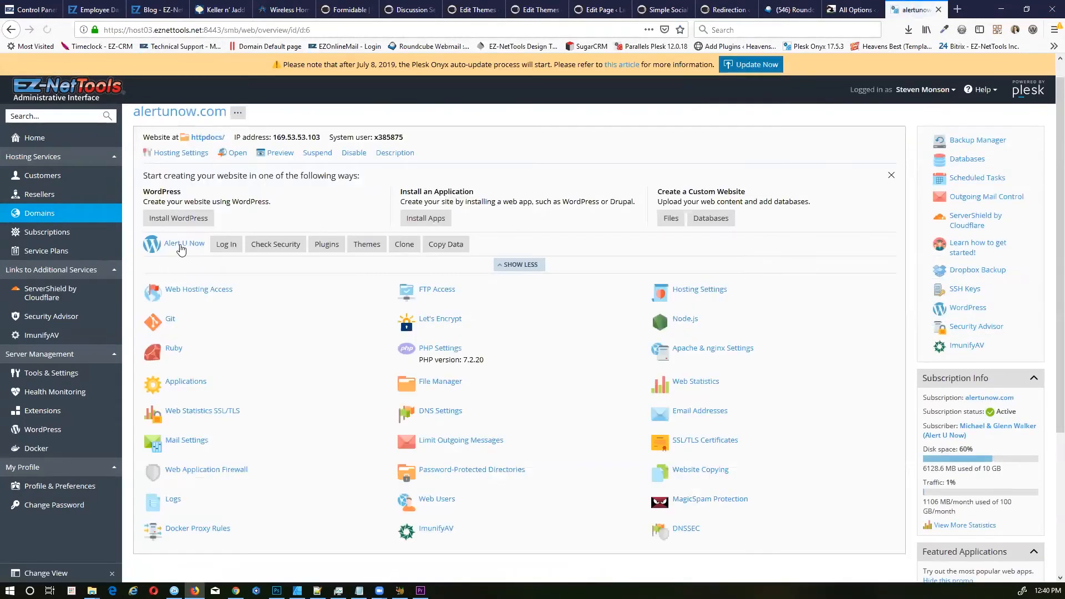
click(675, 223)
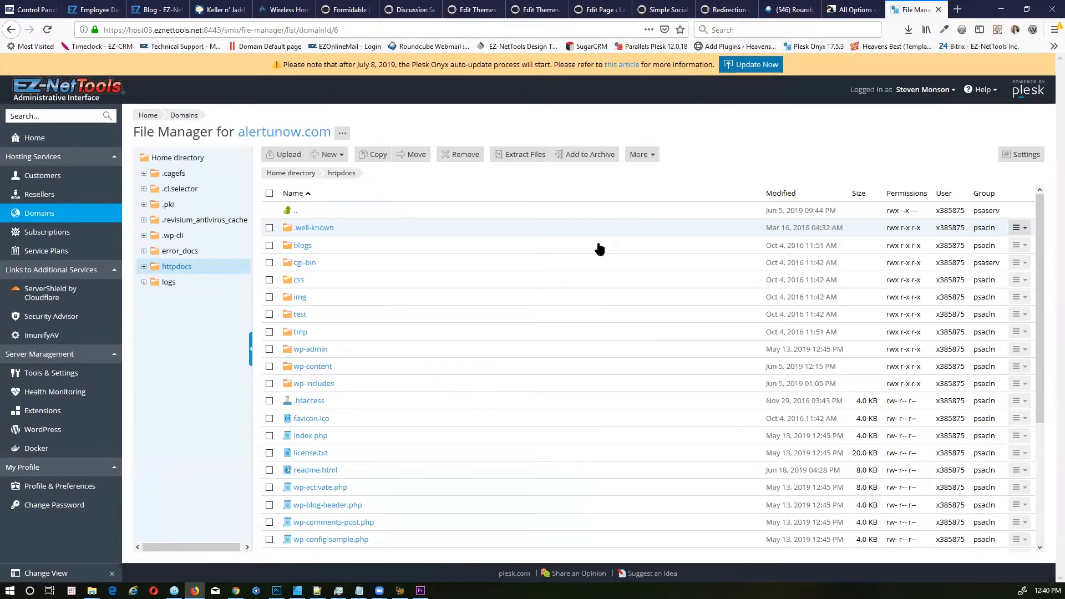
scroll(387, 328, down, 3)
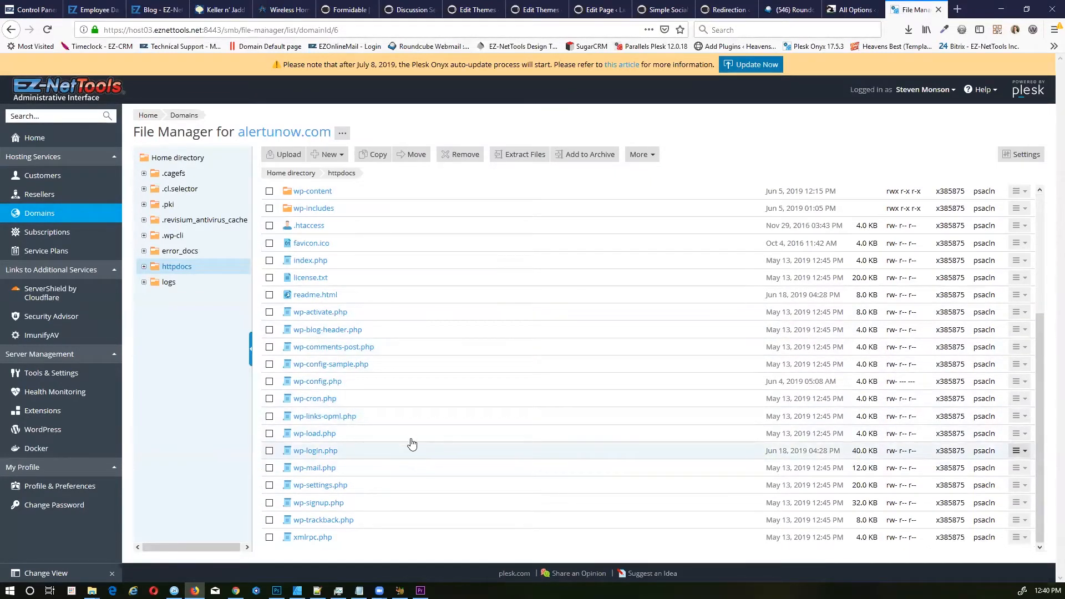
scroll(409, 441, up, 3)
Step: Create a new file preview.html in httpdocs using the HTML template
click(312, 154)
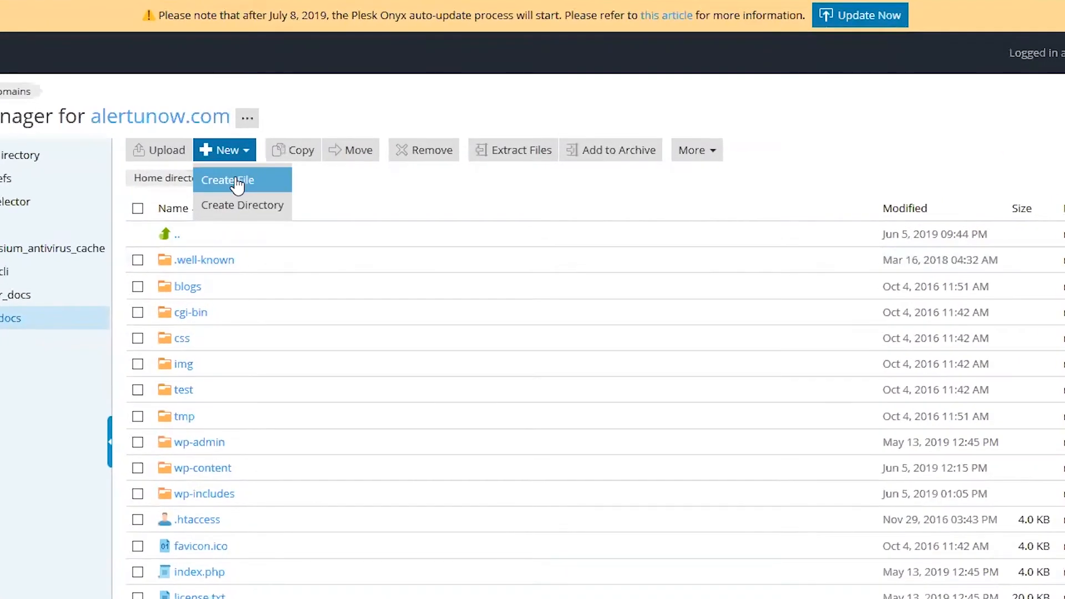
click(238, 183)
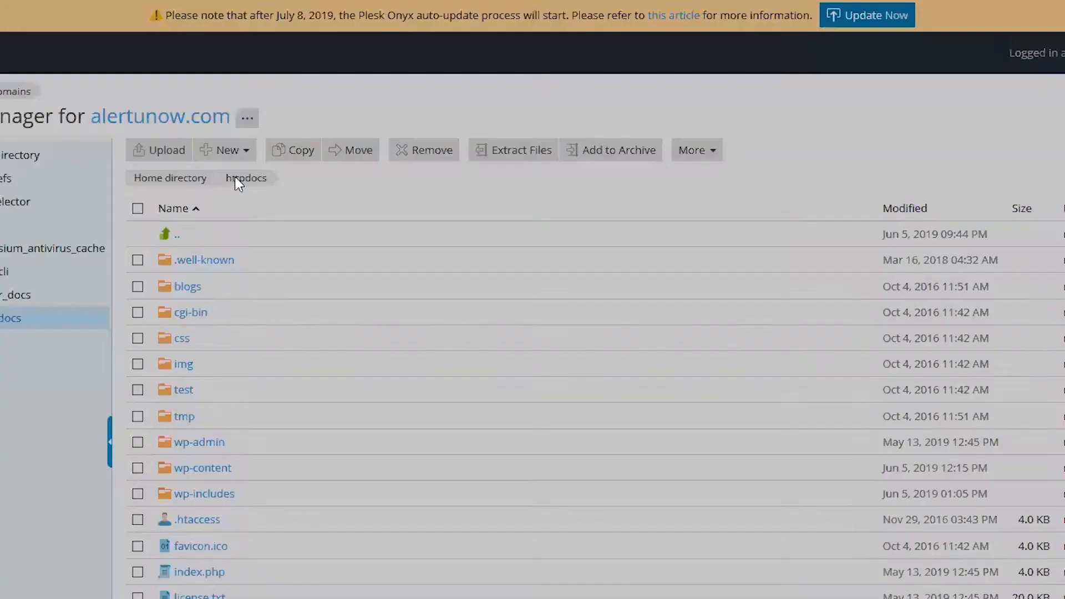
text(preview.html)
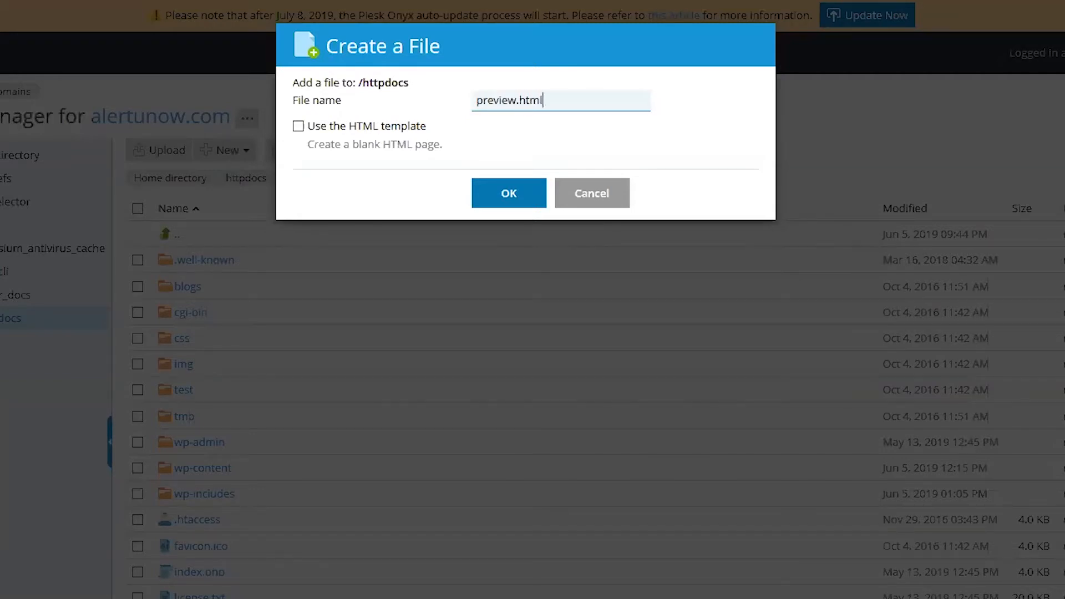
click(335, 128)
click(502, 191)
Step: Change the page title to 'preview', add <img src="" /> to the body, and save
scroll(335, 431, down, 5)
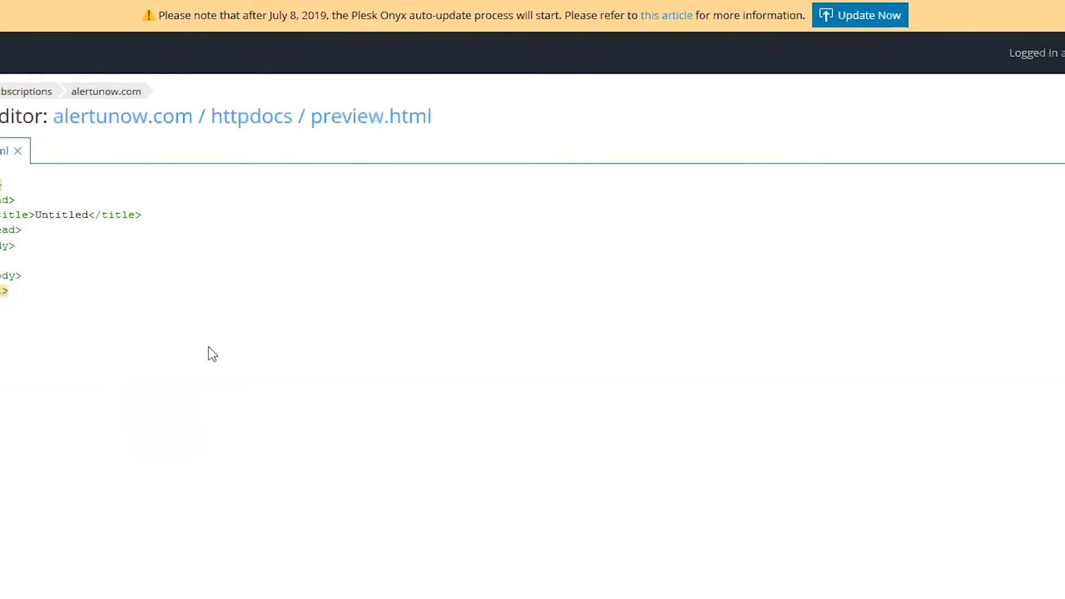
double_click(138, 216)
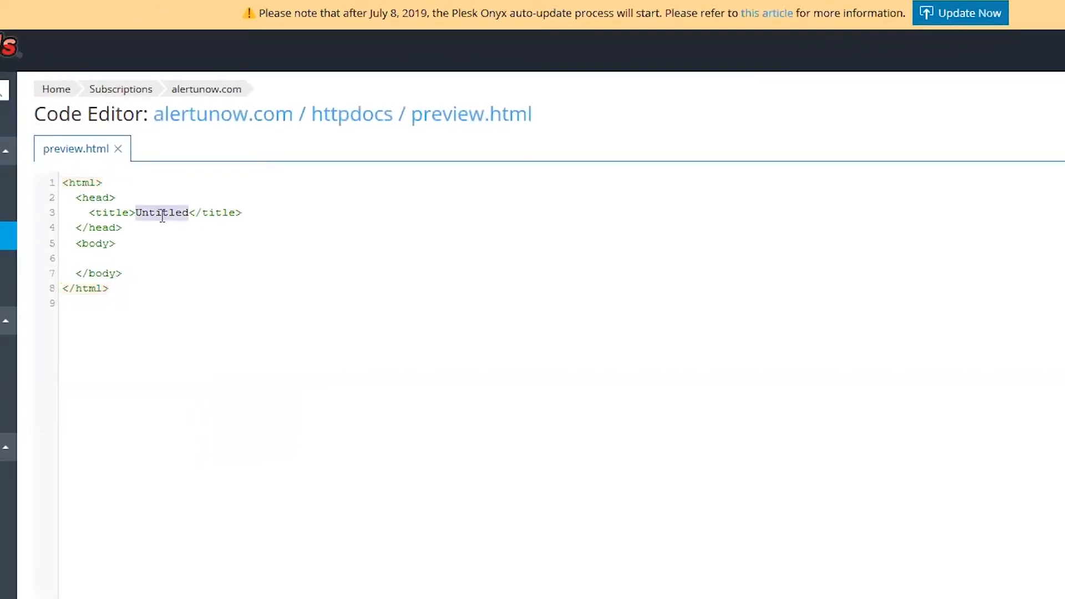
text(preview)
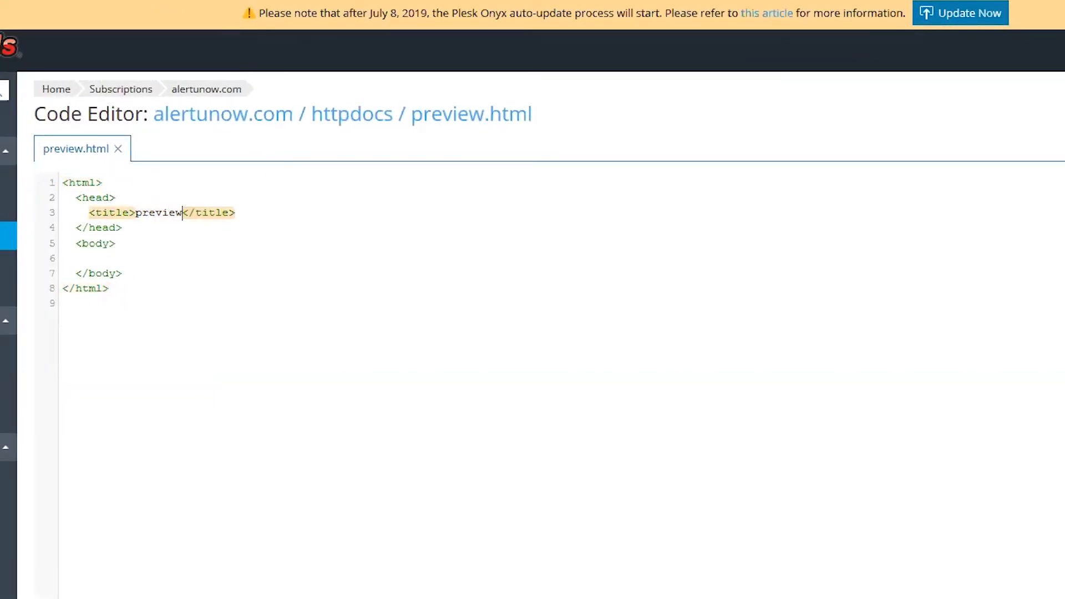
click(162, 254)
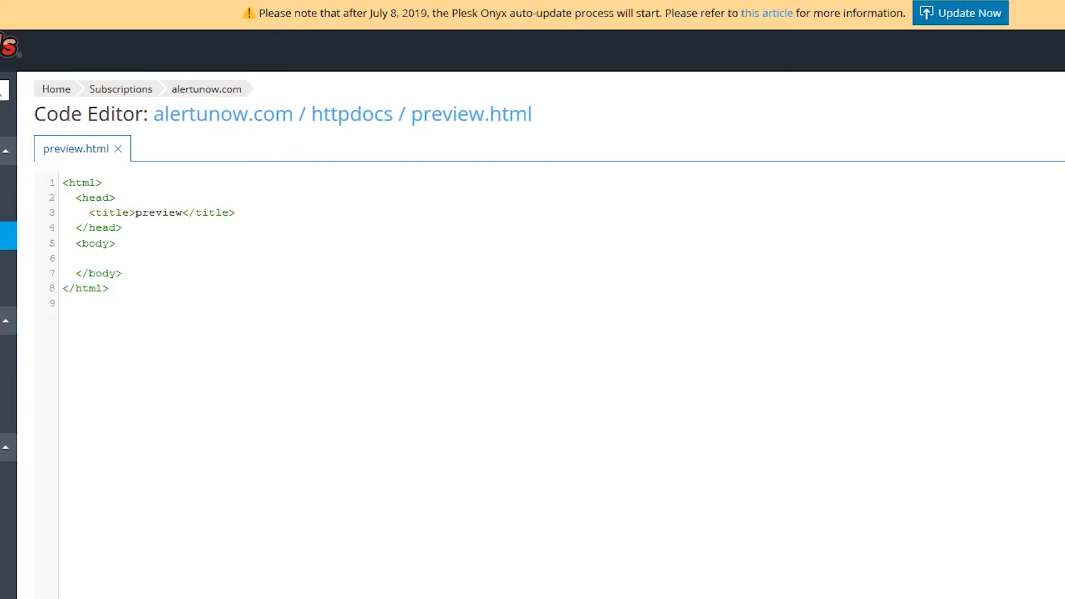
text(<img )
text(src="" />)
key(Left)
text(/)
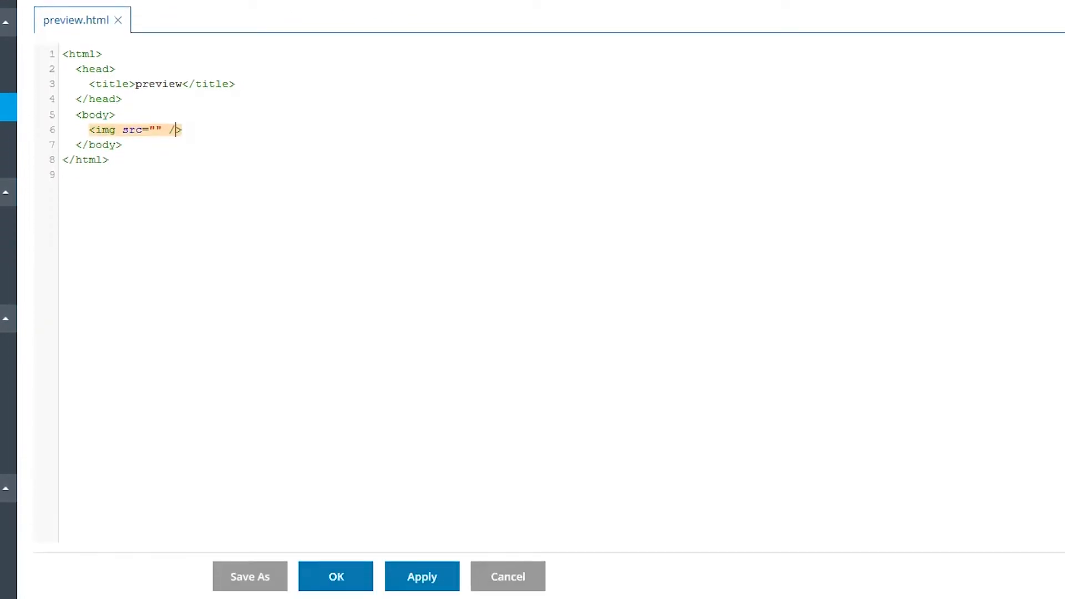
click(335, 580)
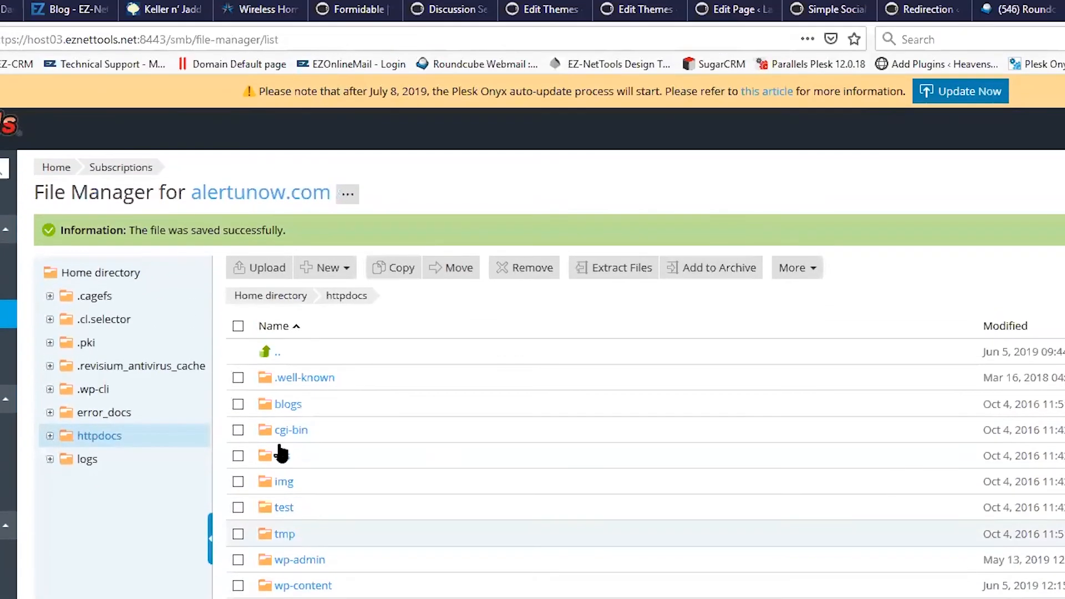
Step: Upload AlertUNOW Preview5.jpg to the httpdocs folder
click(262, 268)
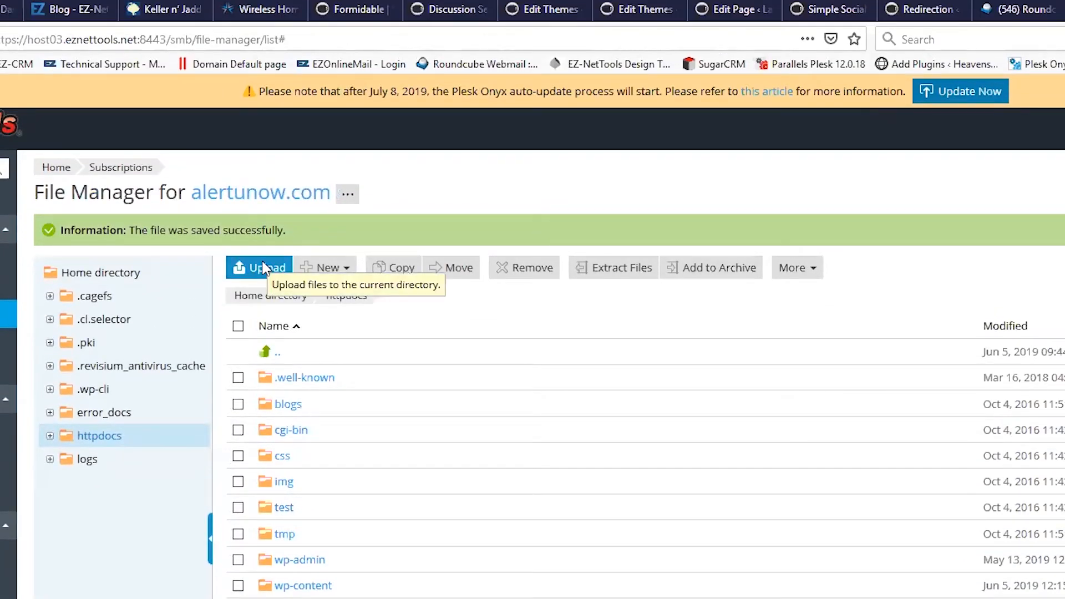
click(261, 261)
click(469, 62)
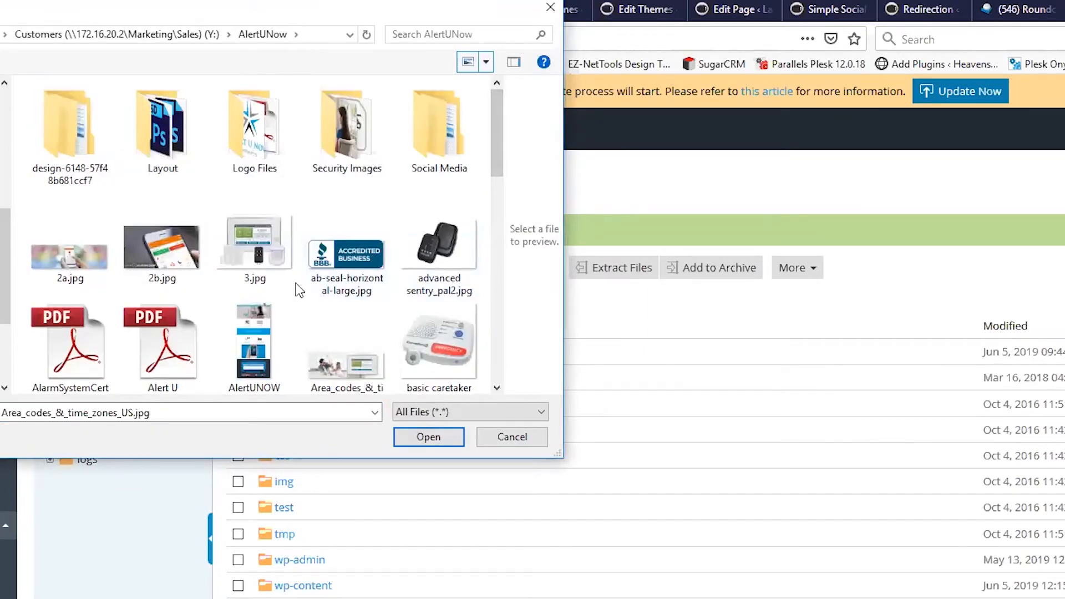
click(255, 340)
double_click(255, 335)
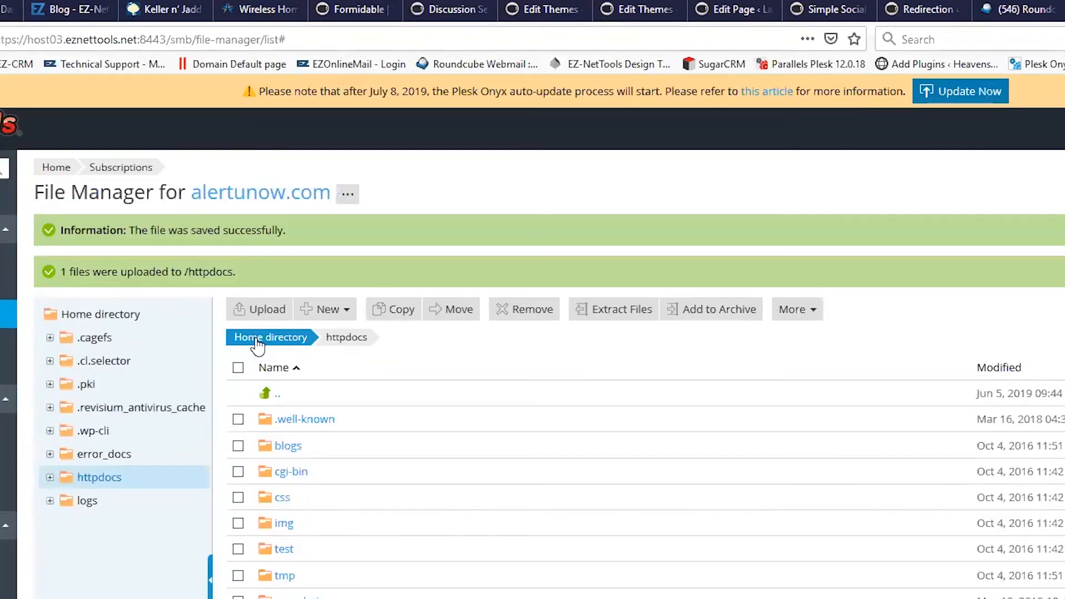
scroll(408, 497, down, 6)
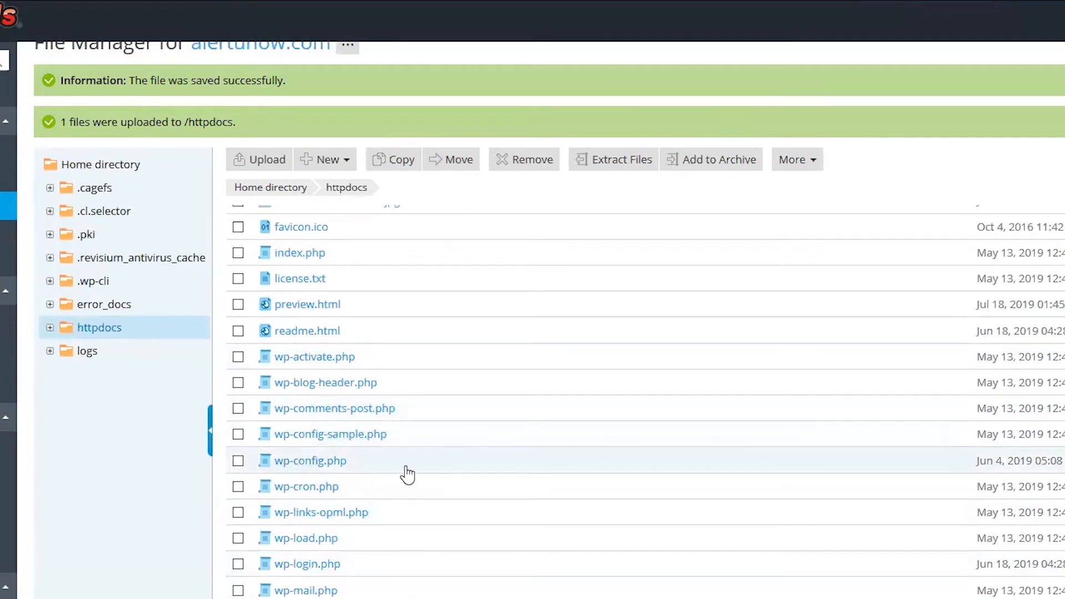
scroll(405, 473, up, 3)
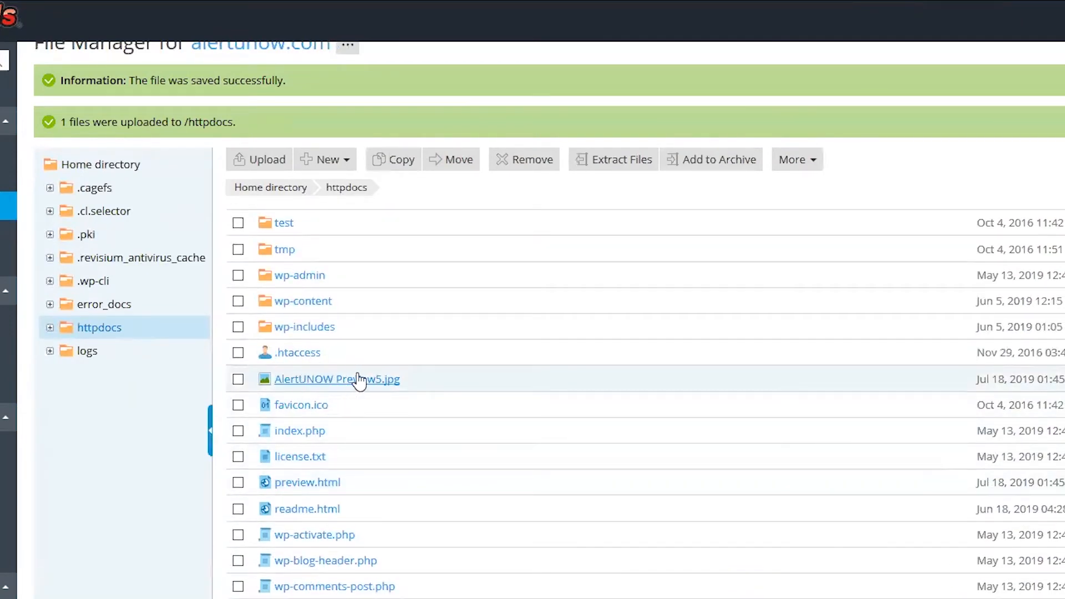
Step: Paste the image's file name into preview.html's img src and save the file
drag(402, 382, 272, 383)
key(ctrl+c)
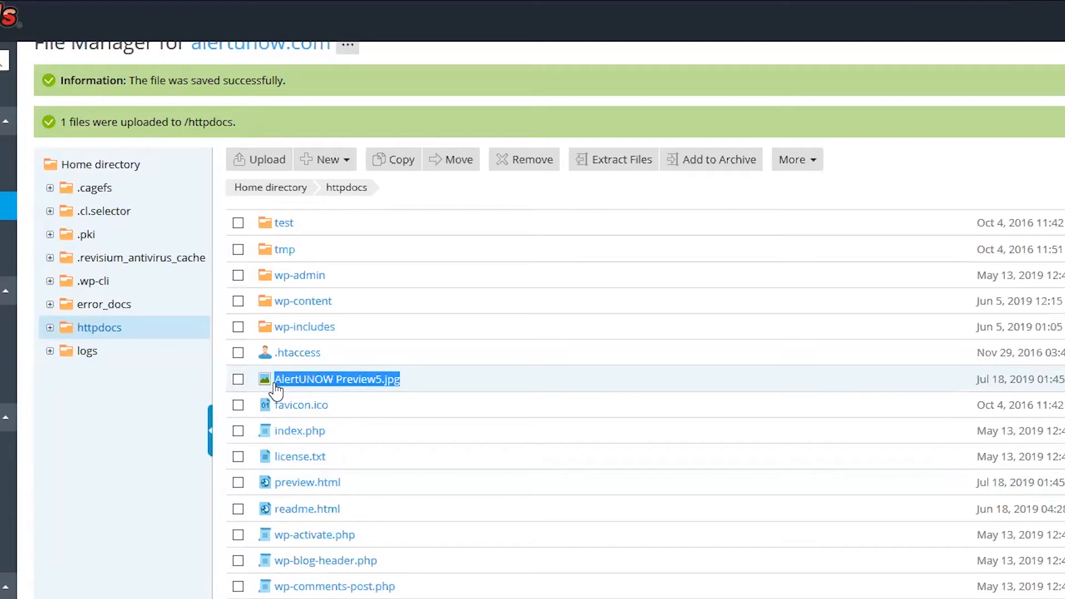
scroll(404, 399, down, 3)
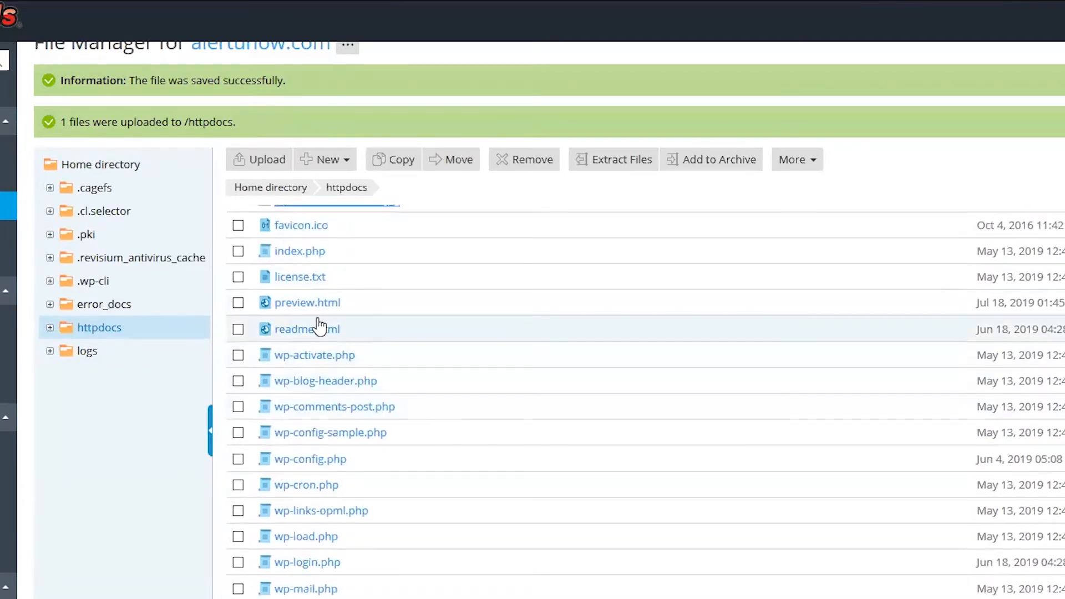
scroll(309, 312, up, 1)
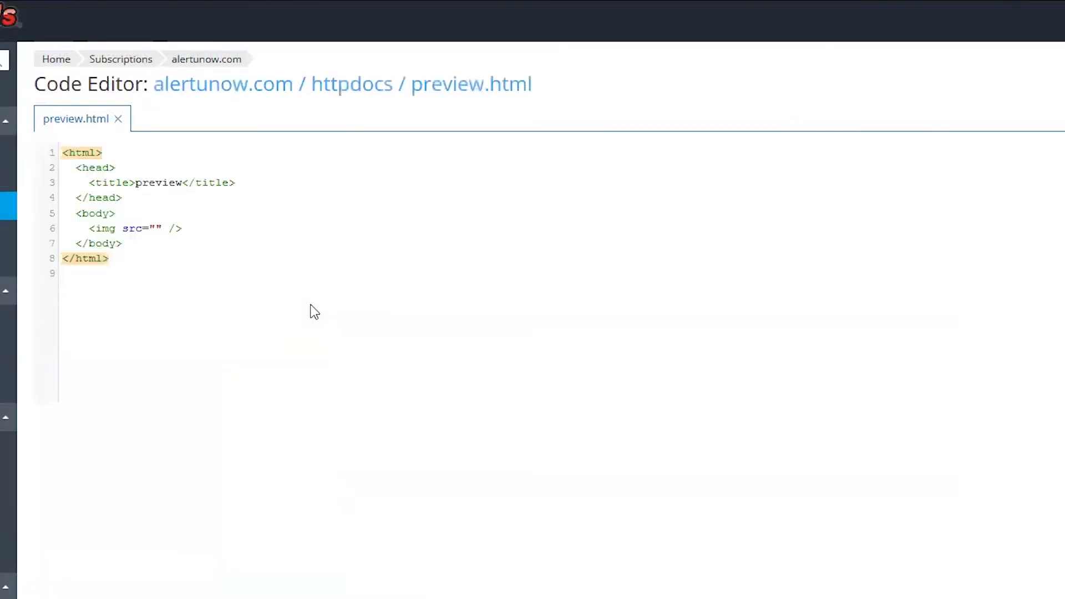
click(155, 229)
key(ctrl+v)
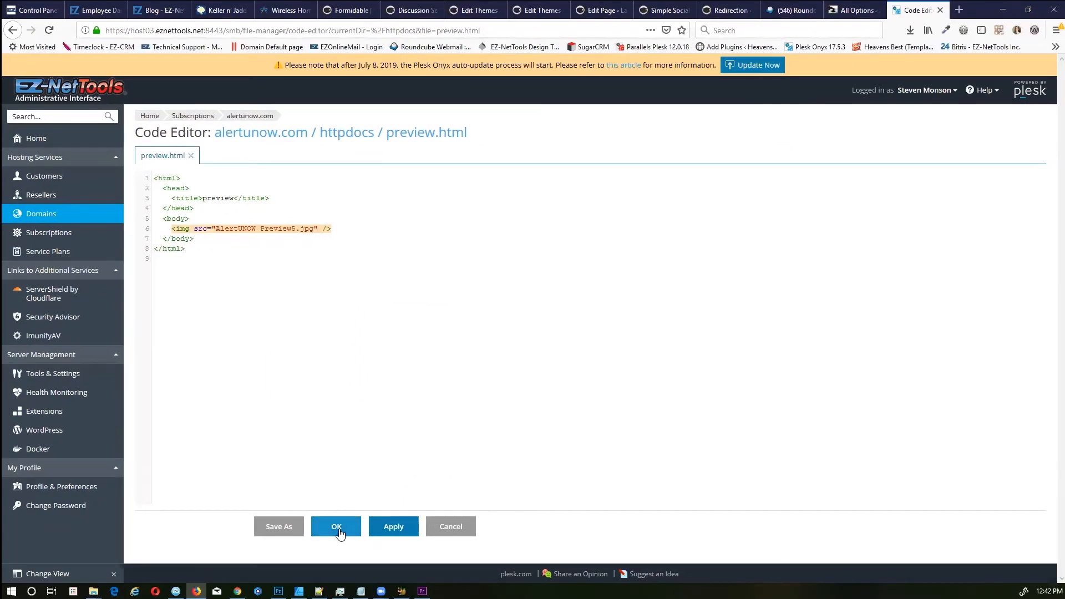
click(339, 531)
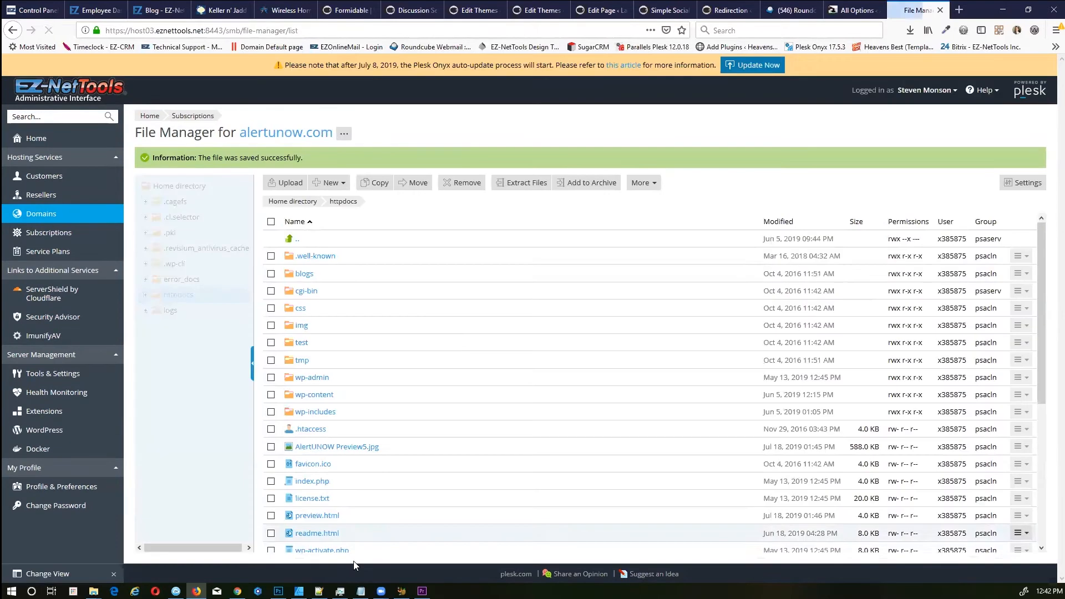
middle_click(287, 133)
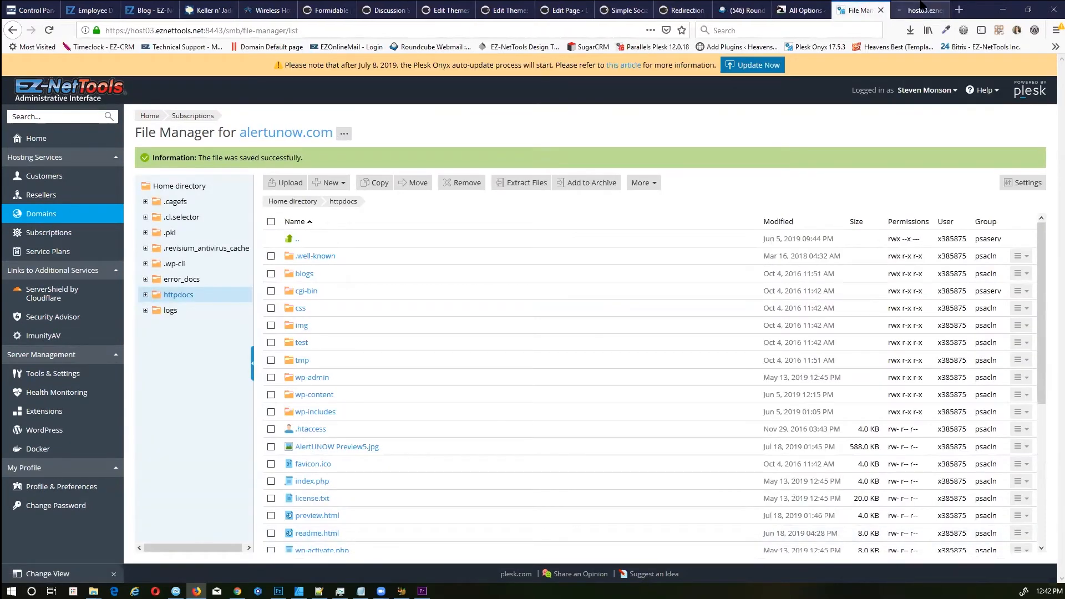
click(921, 7)
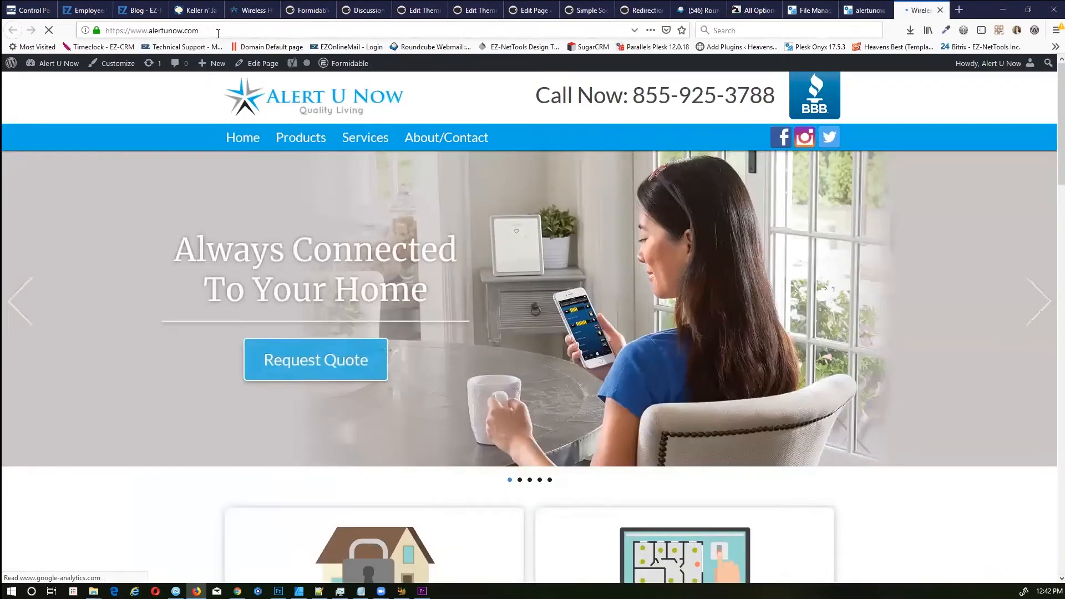
click(214, 32)
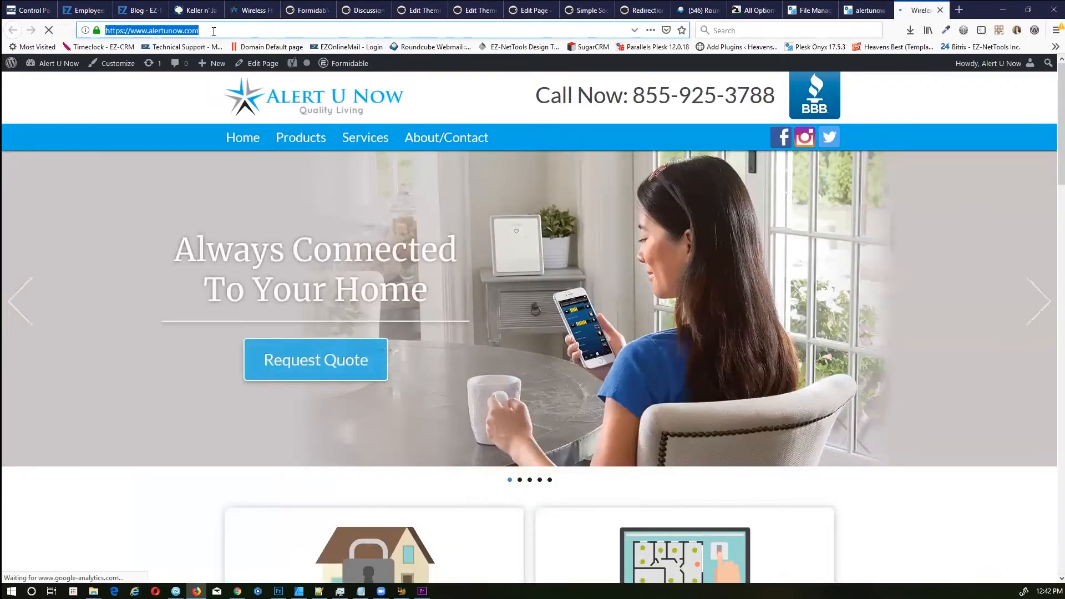
click(213, 32)
text(/preview.ht)
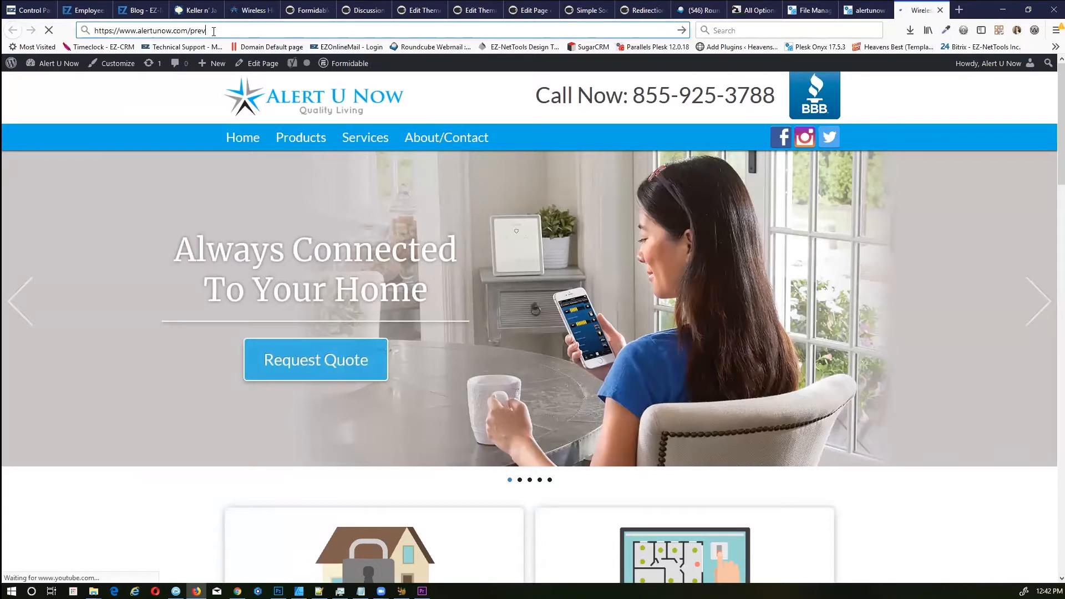
text(ml)
key(Return)
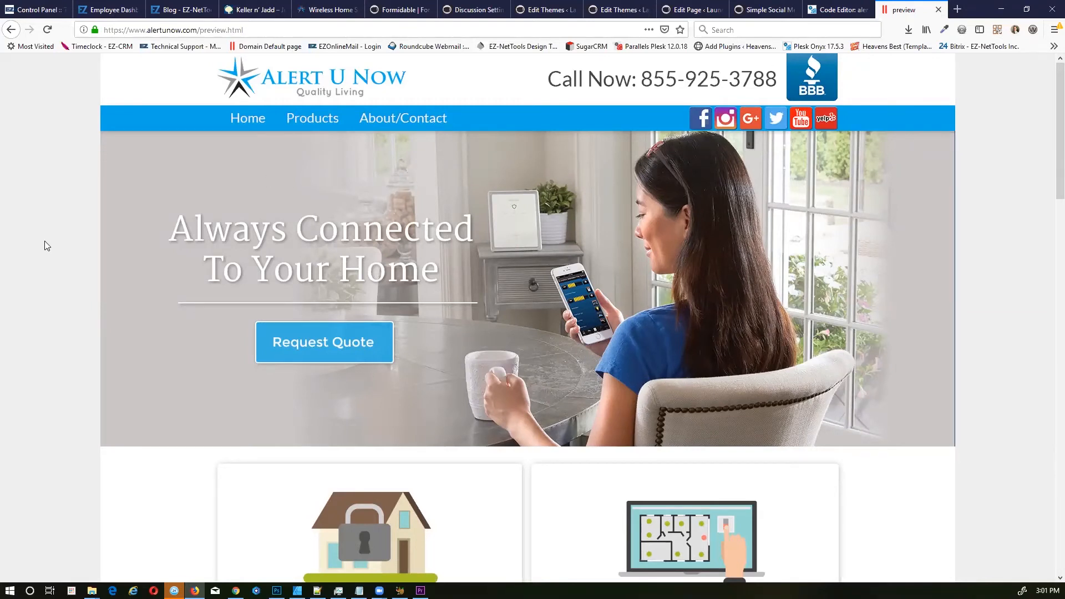
click(838, 10)
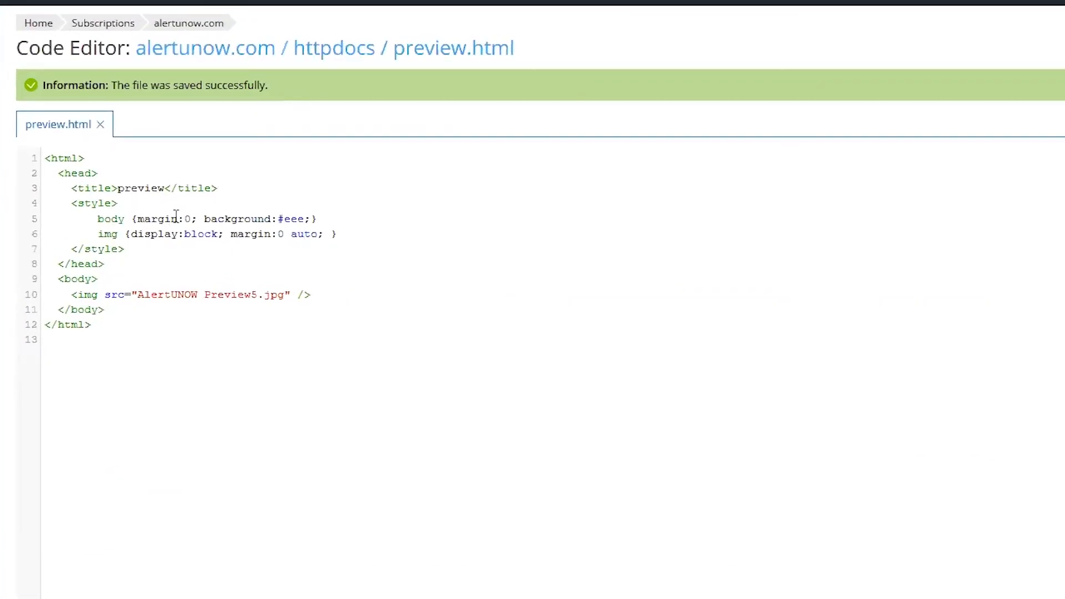
Step: Highlight the #eee background and auto margin rules in preview.html, then return to the preview page
double_click(295, 219)
click(194, 237)
double_click(306, 235)
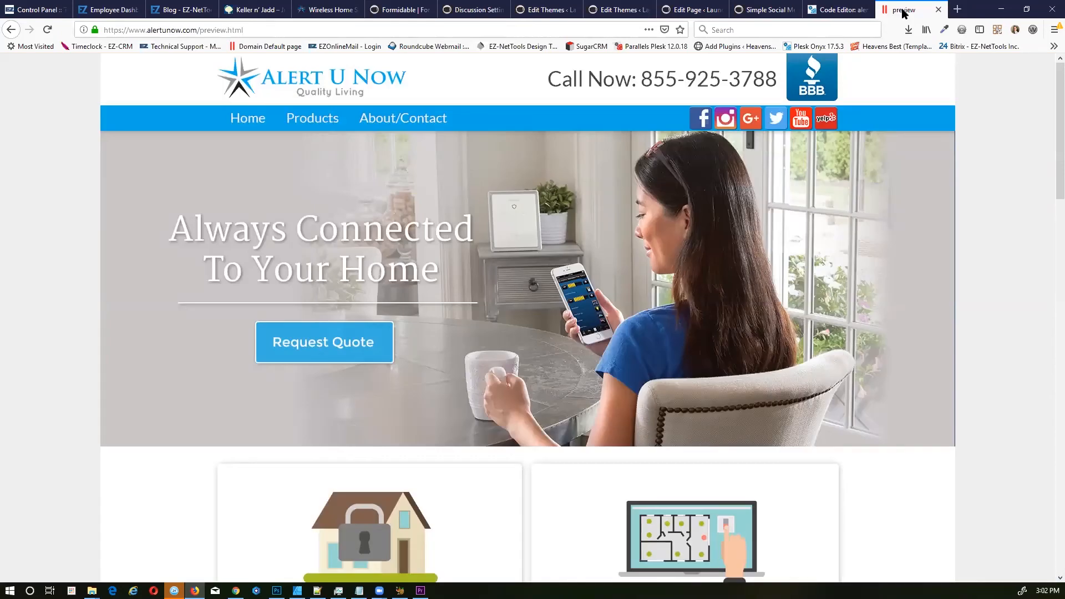
click(903, 10)
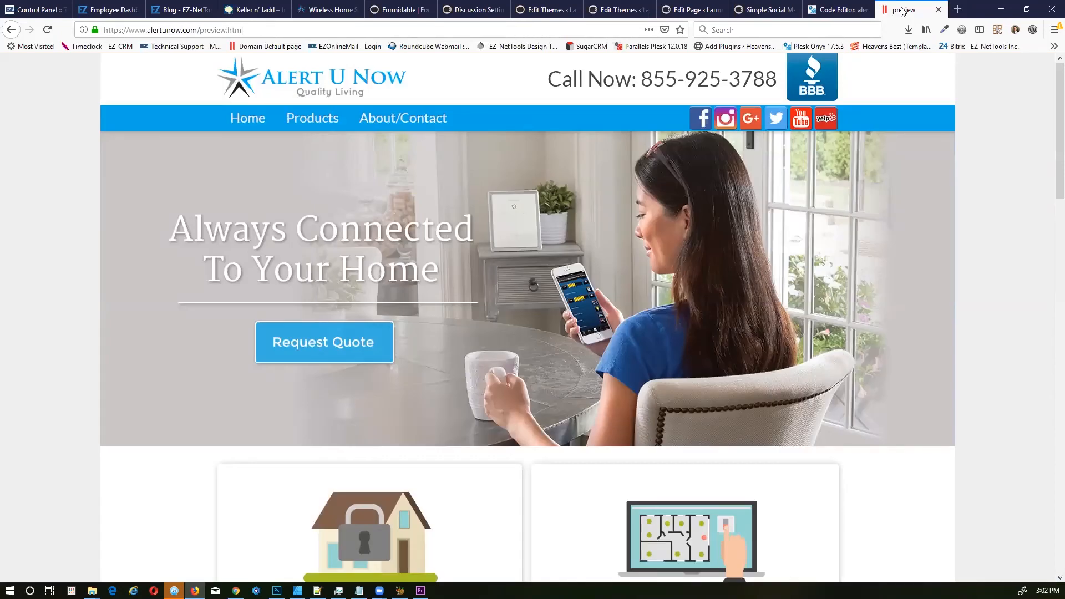